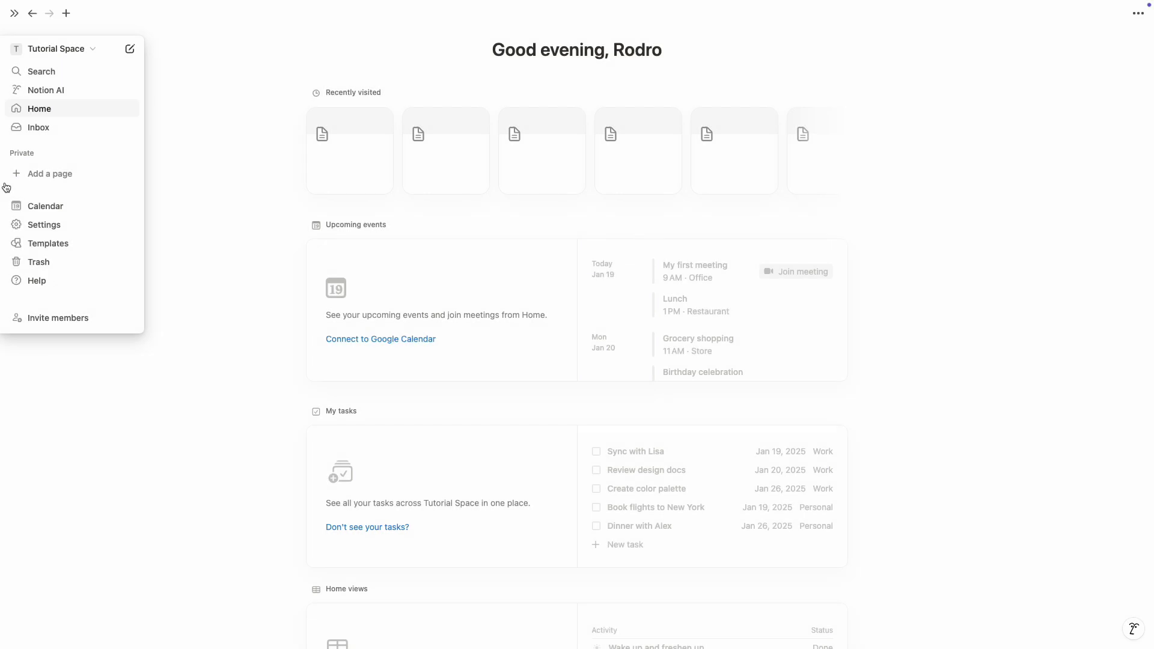
Step: Create a new private page titled "Invoice" and start its body
click(40, 173)
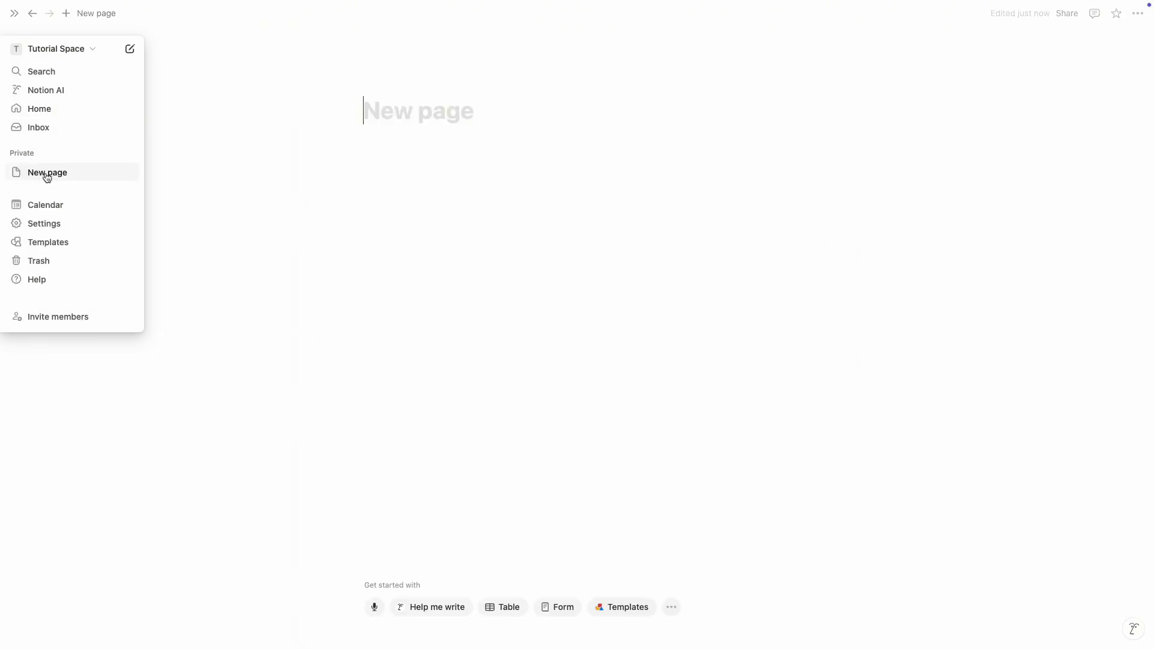
text(Invoice)
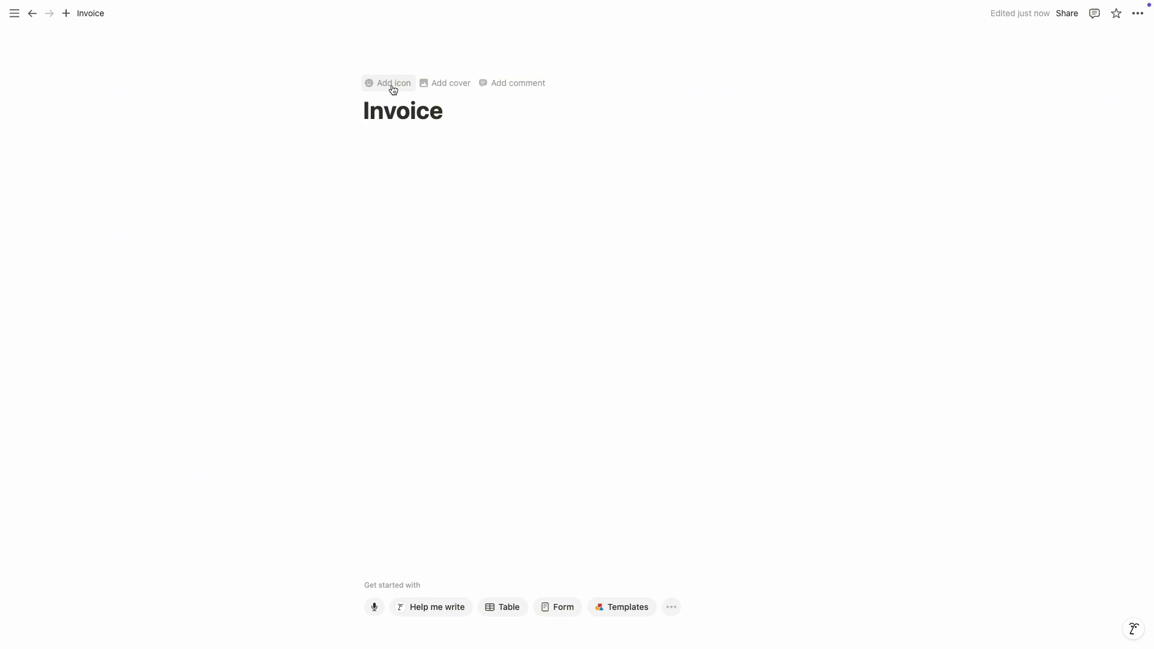
key(Return)
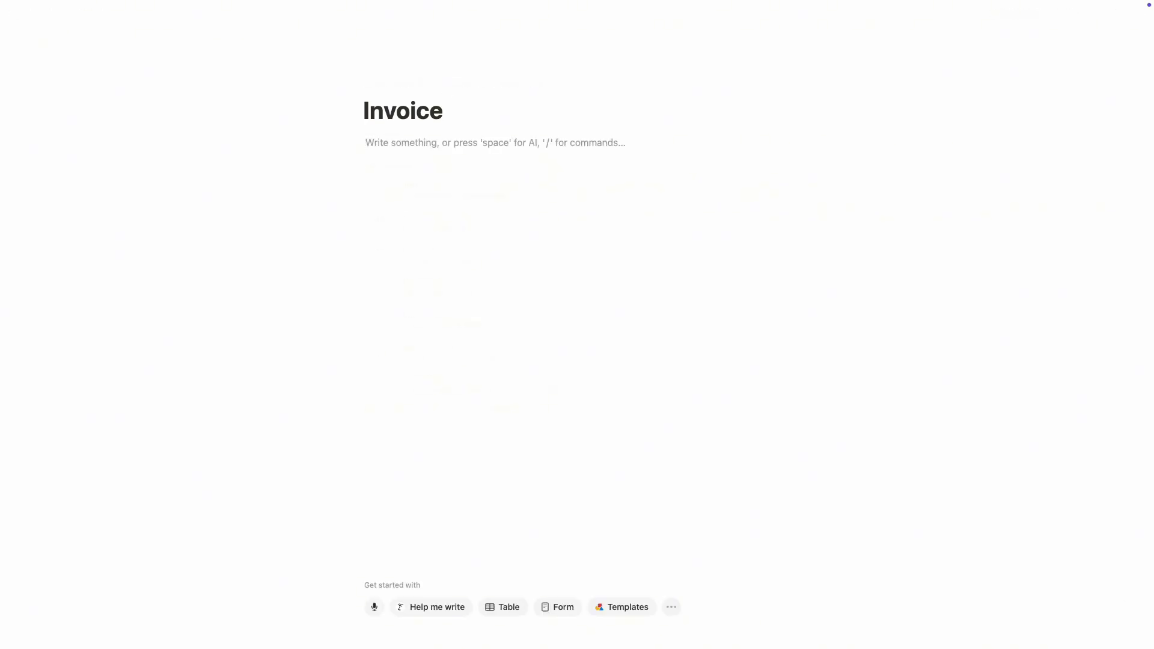
Step: Insert a two-column layout under the Invoice title
text(/2)
key(Down)
key(Down)
key(Down)
key(Down)
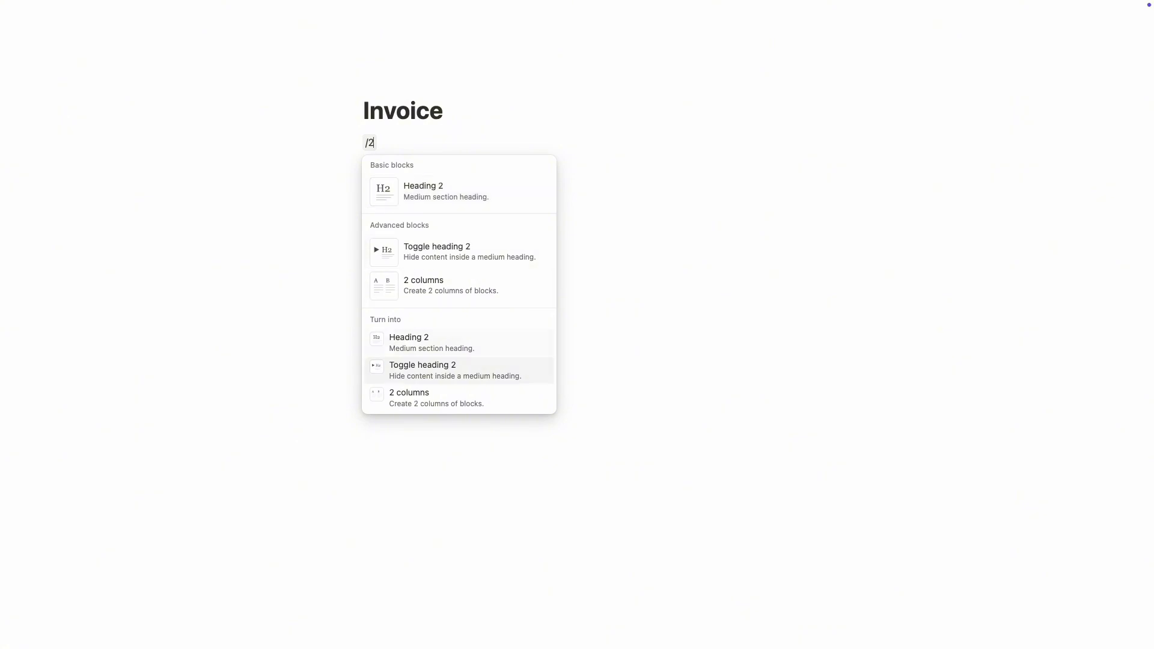
key(Down)
key(Return)
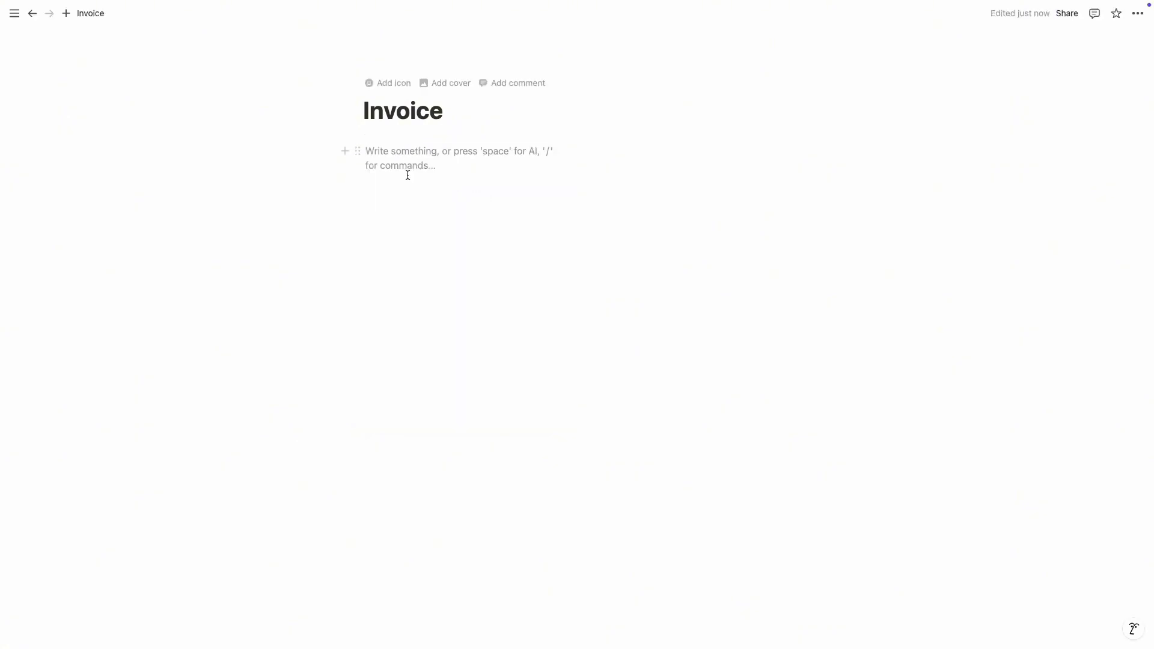
click(690, 162)
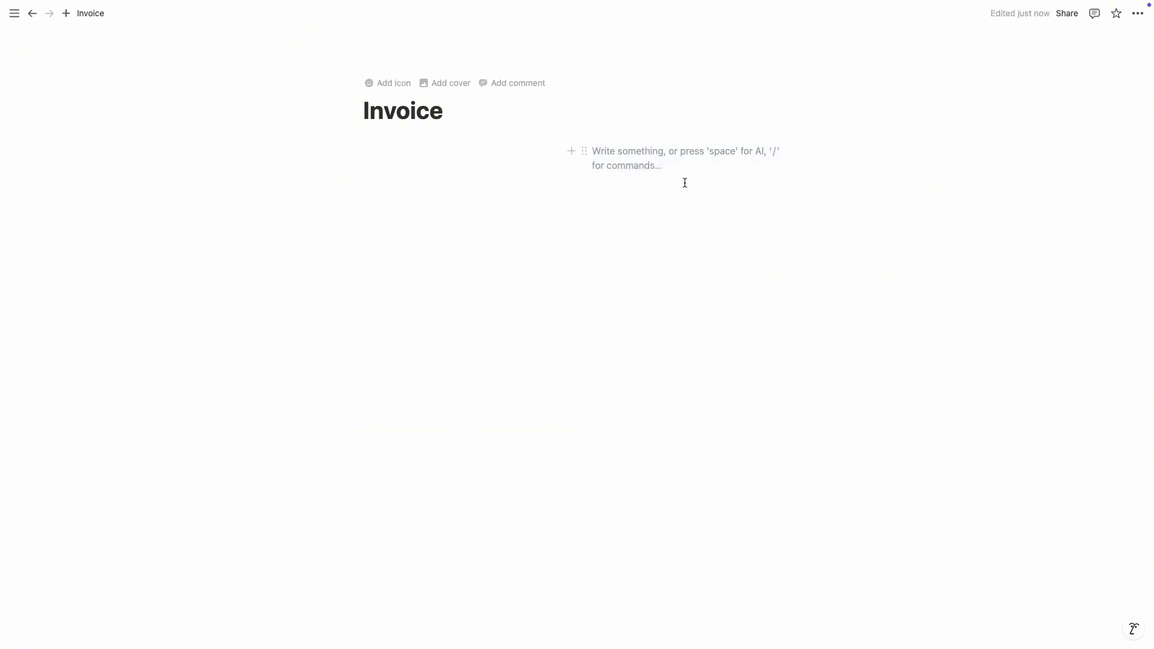
Step: Turn on small text for the page and return to the first column
click(1138, 18)
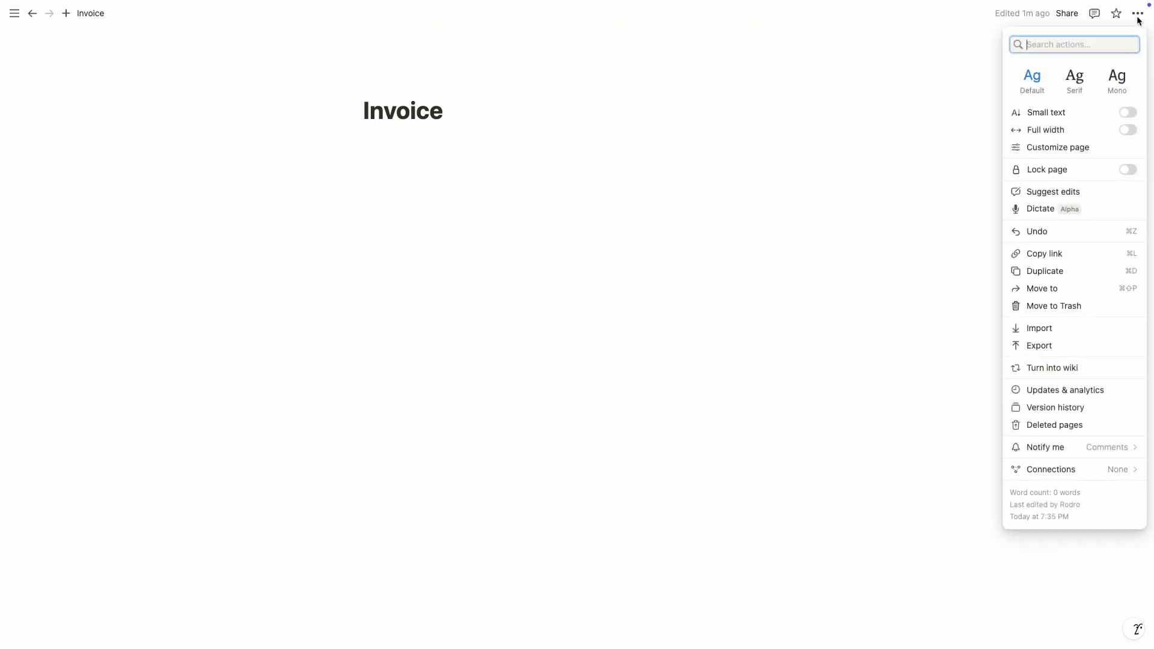
click(1129, 114)
click(459, 156)
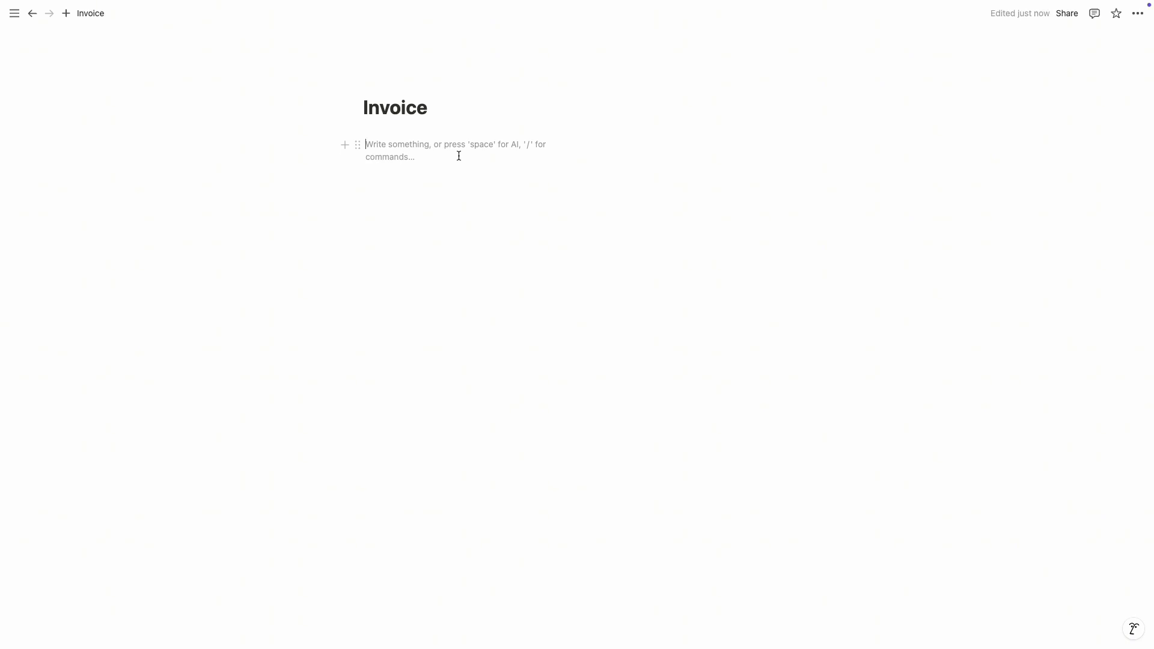
Step: Insert the logo PNG from Downloads as an image in the first column and shrink it to less than half the column width
text(/imag)
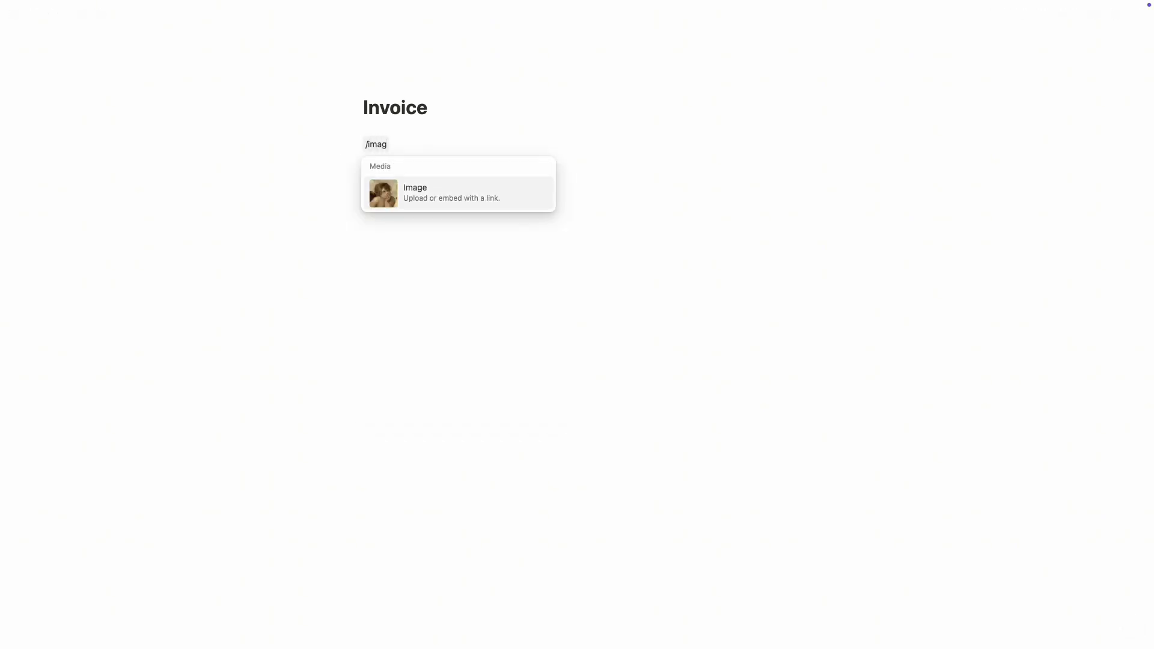
key(Return)
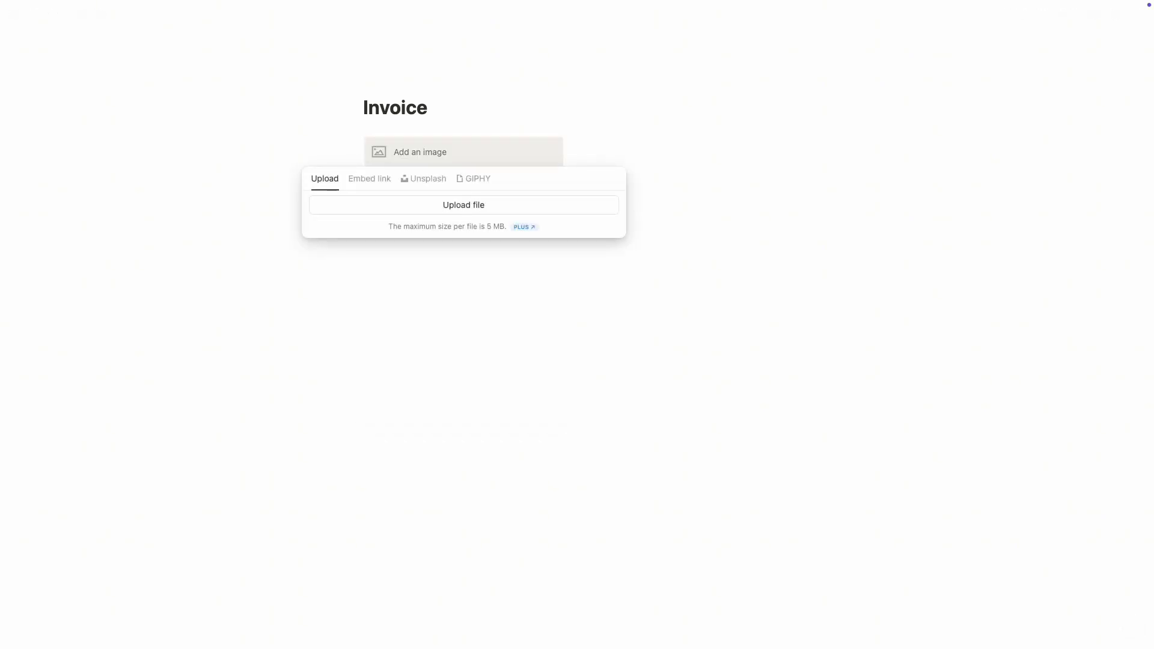
click(466, 215)
click(523, 267)
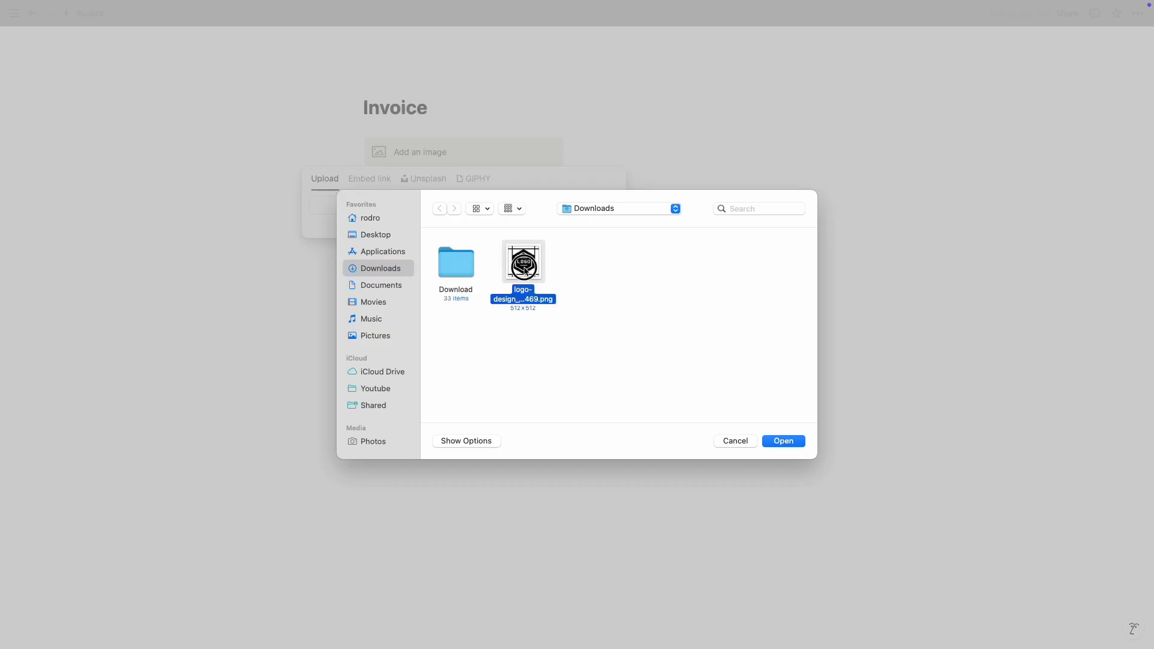
click(781, 443)
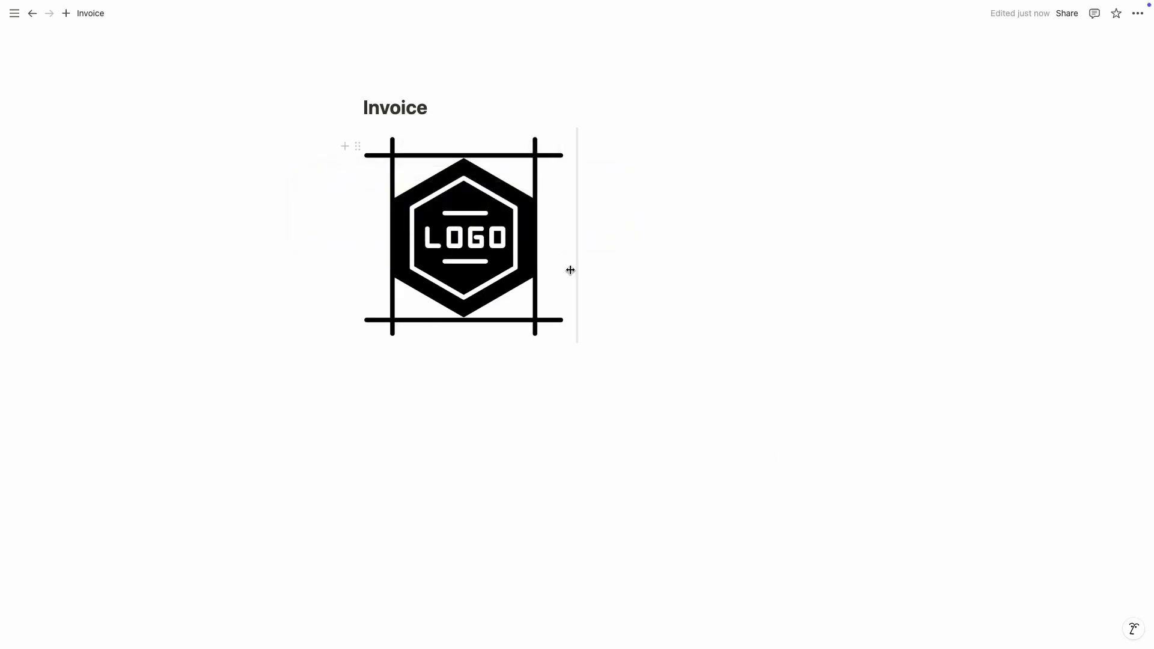
mouse_move(545, 233)
drag(559, 234, 438, 122)
Step: Add a divider and move it into the first column, directly beneath the logo
click(403, 230)
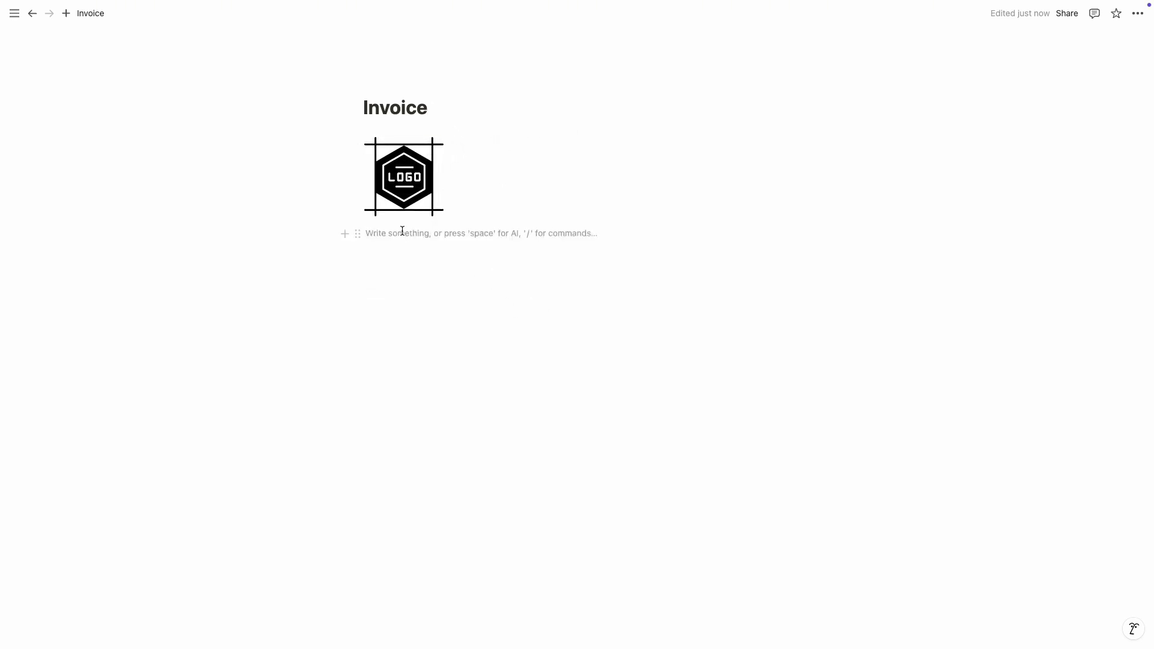
text(/div)
key(Return)
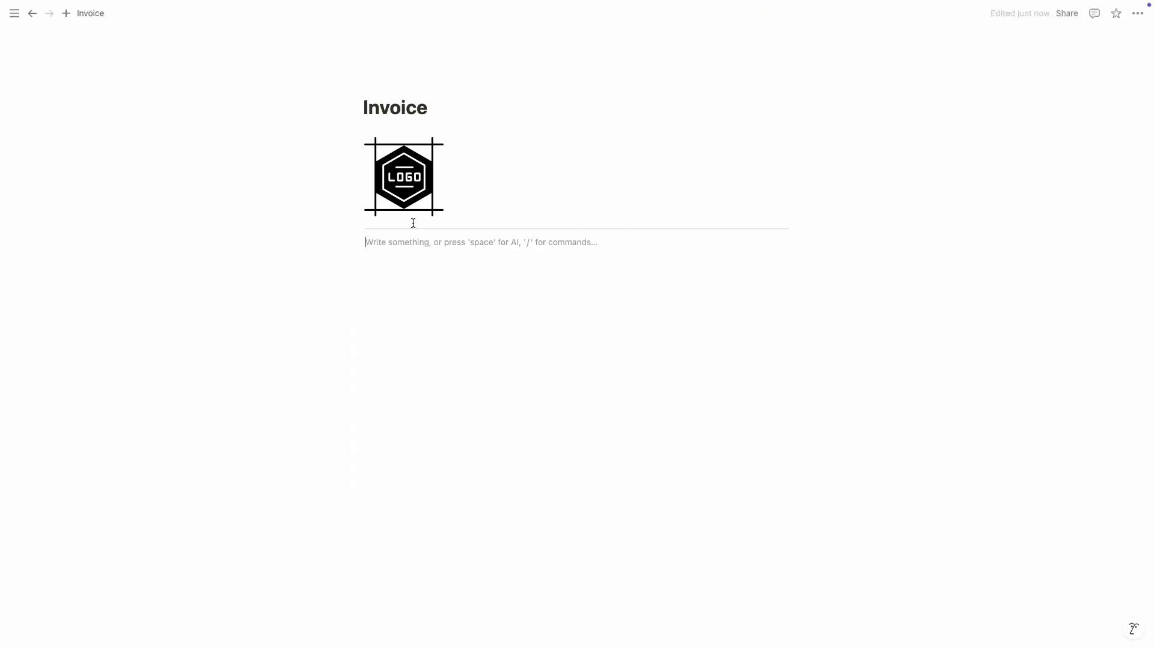
drag(356, 229, 353, 206)
click(391, 228)
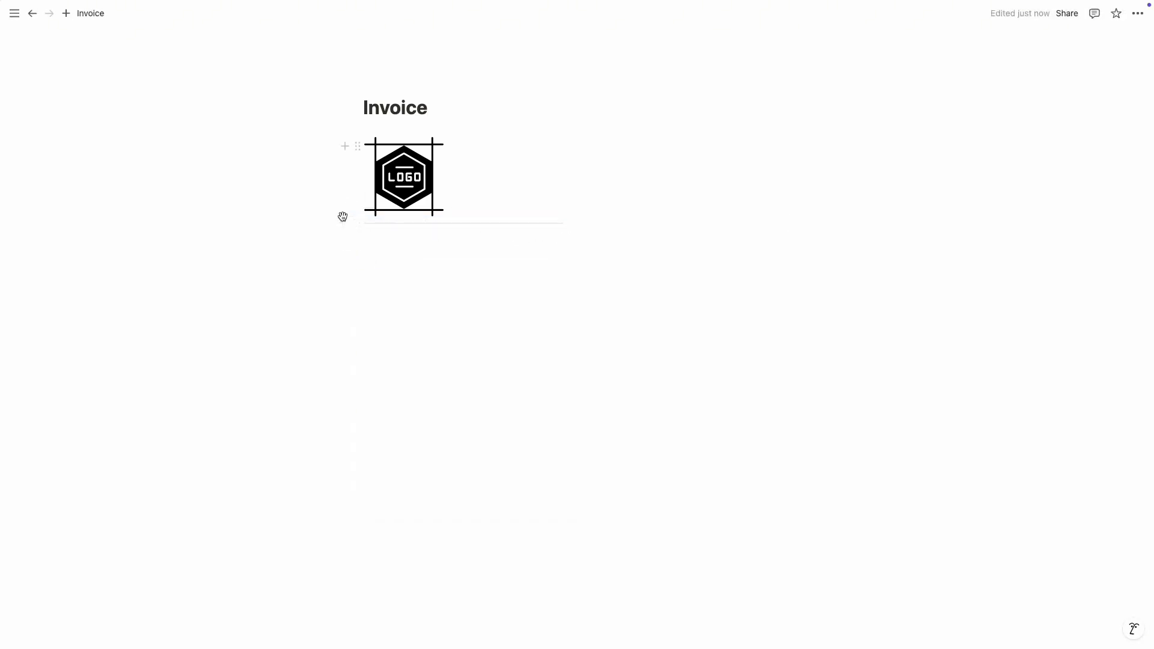
Step: Add the text "Company Name" in bold below the divider in the first column
click(346, 223)
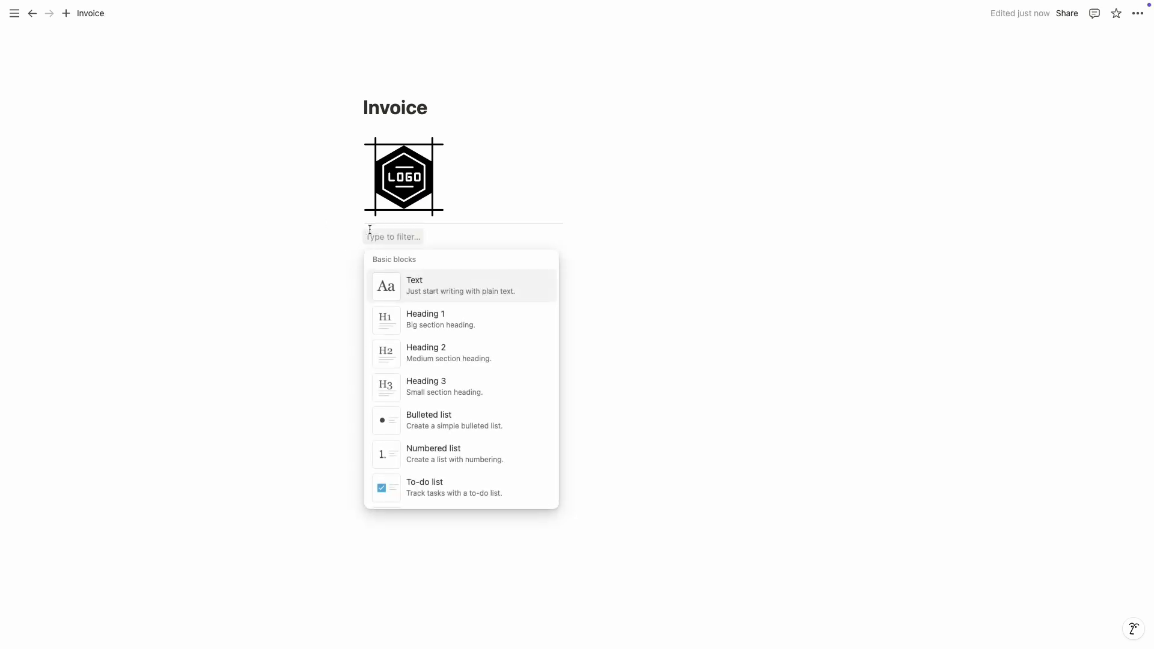
text(Company)
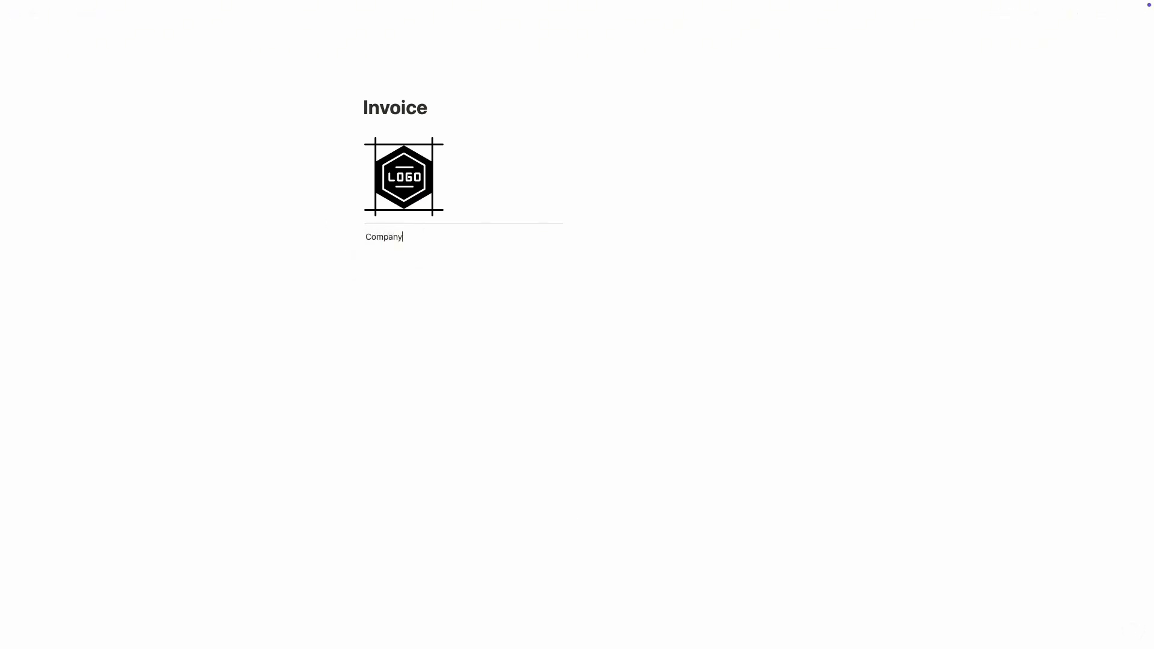
text( Name)
key(super+a)
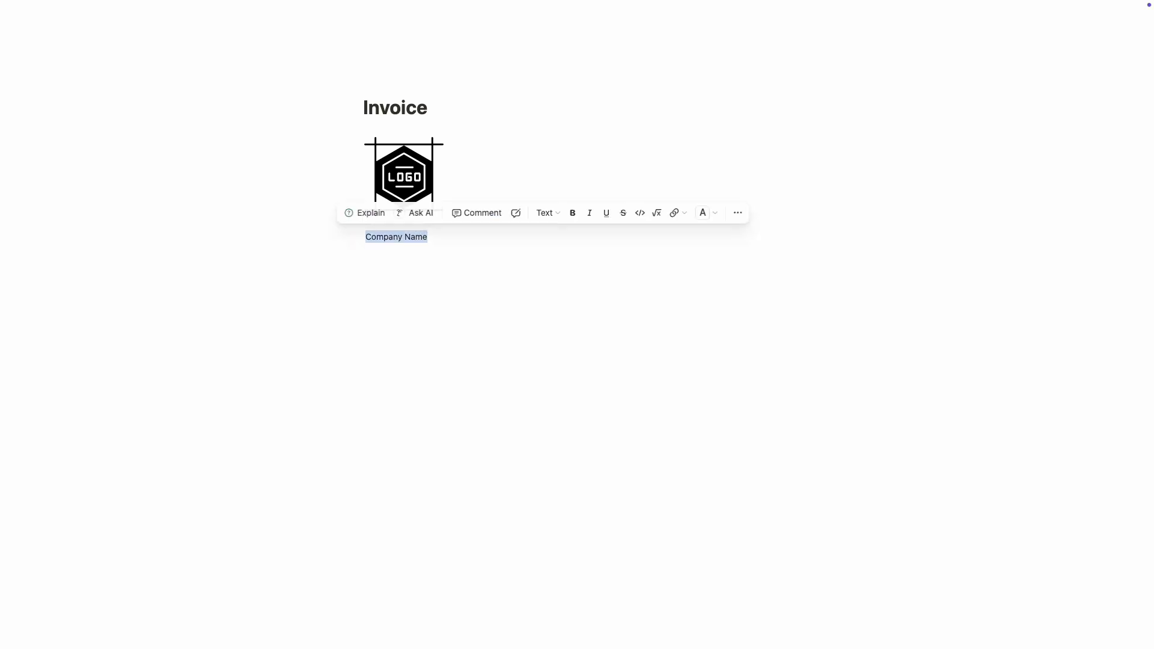
click(574, 214)
click(448, 242)
Step: Add the lines "Your Company Address" and "Your Company Address (Optional)" below the company name
key(Return)
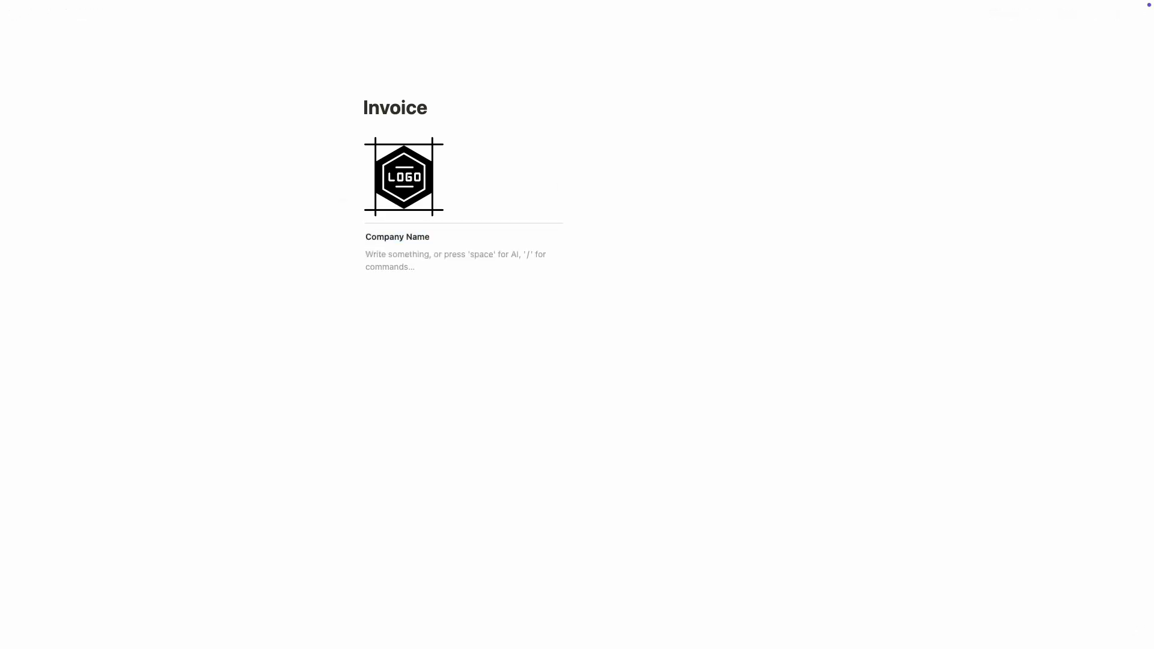
text(Your Company)
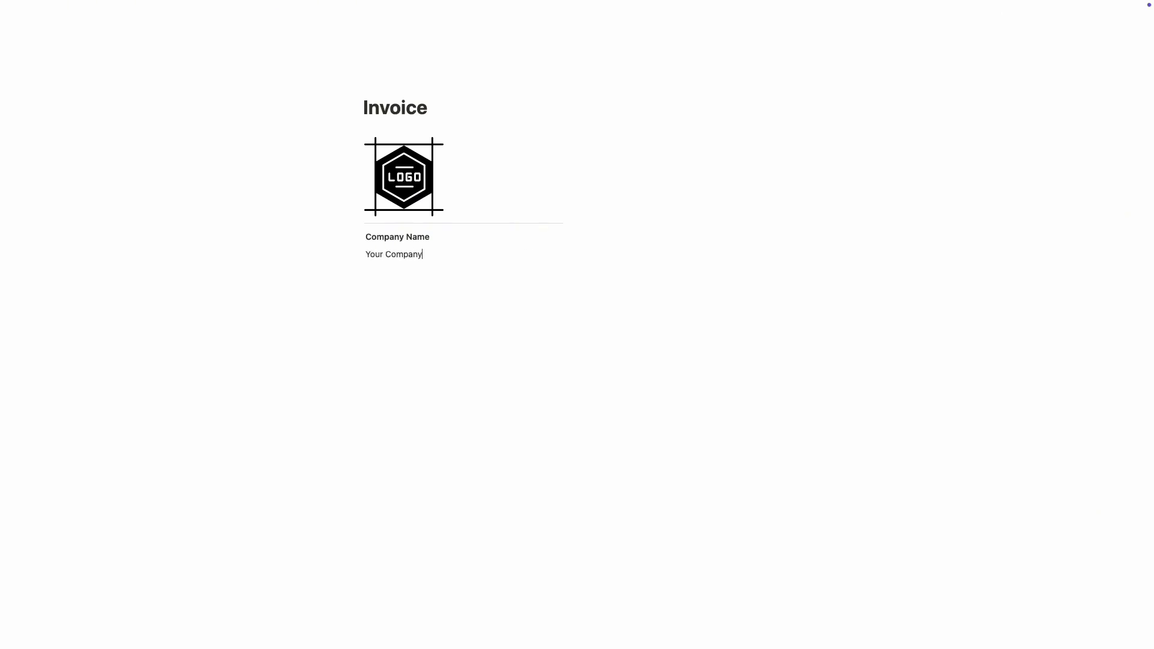
text( Address)
key(ctrl+a)
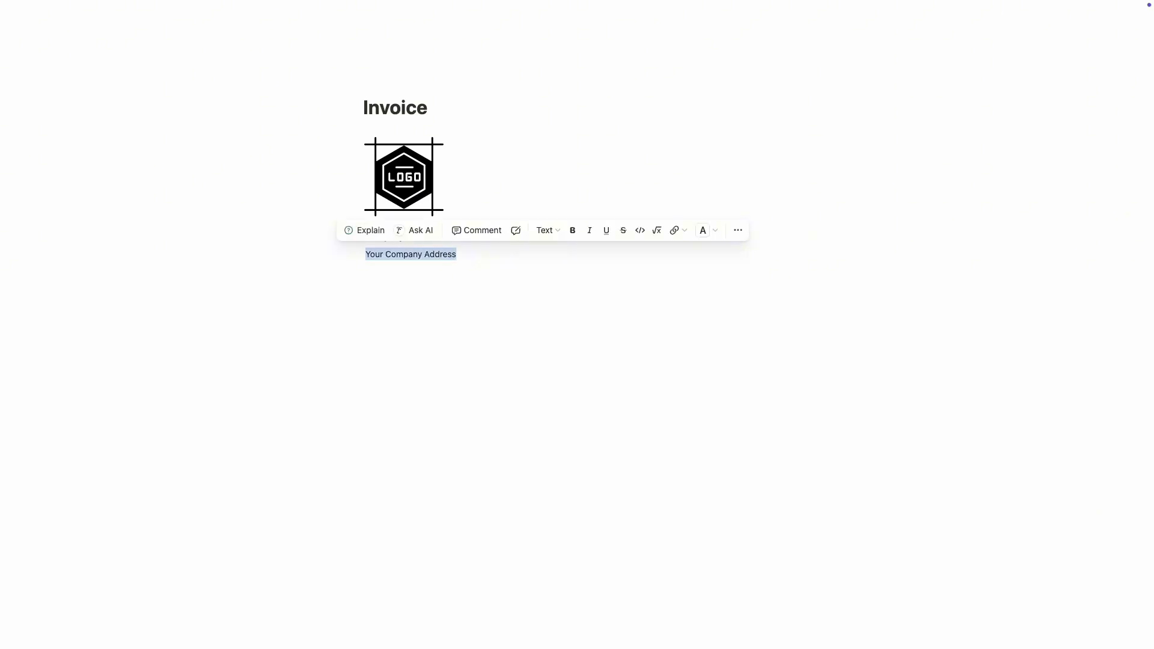
key(ctrl+c)
key(Right)
key(Return)
key(ctrl+v)
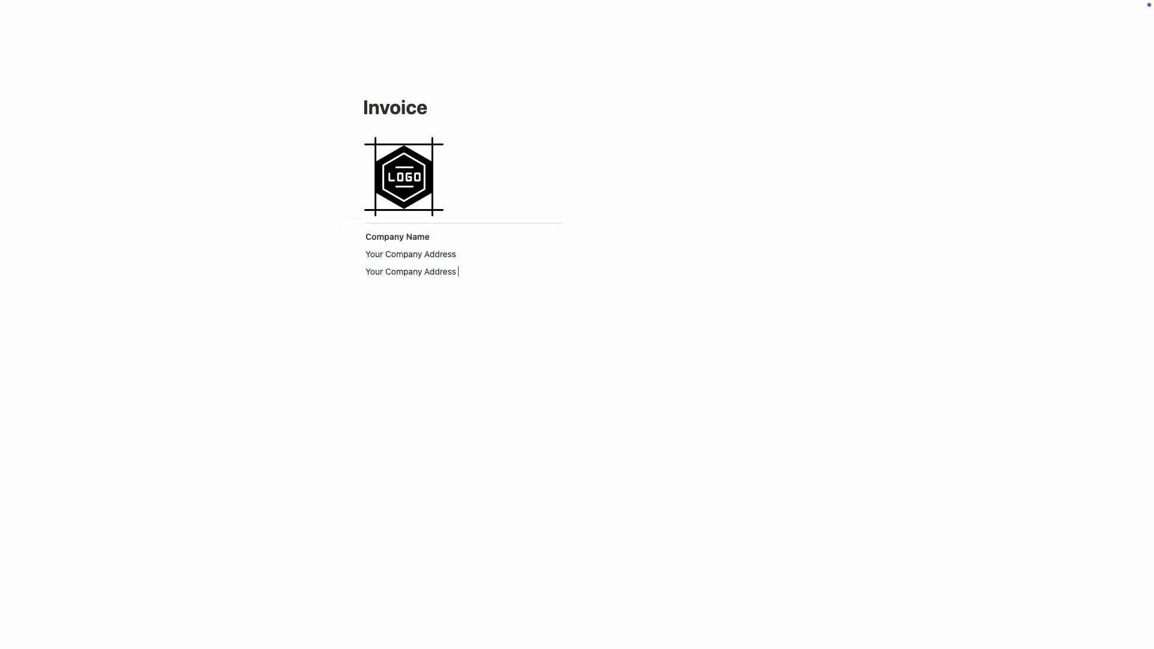
text((Optional))
Step: Add the company's e-mail on a new line below the addresses and link it as a mailto address
key(Return)
text(company@email.com)
key(shift+Home)
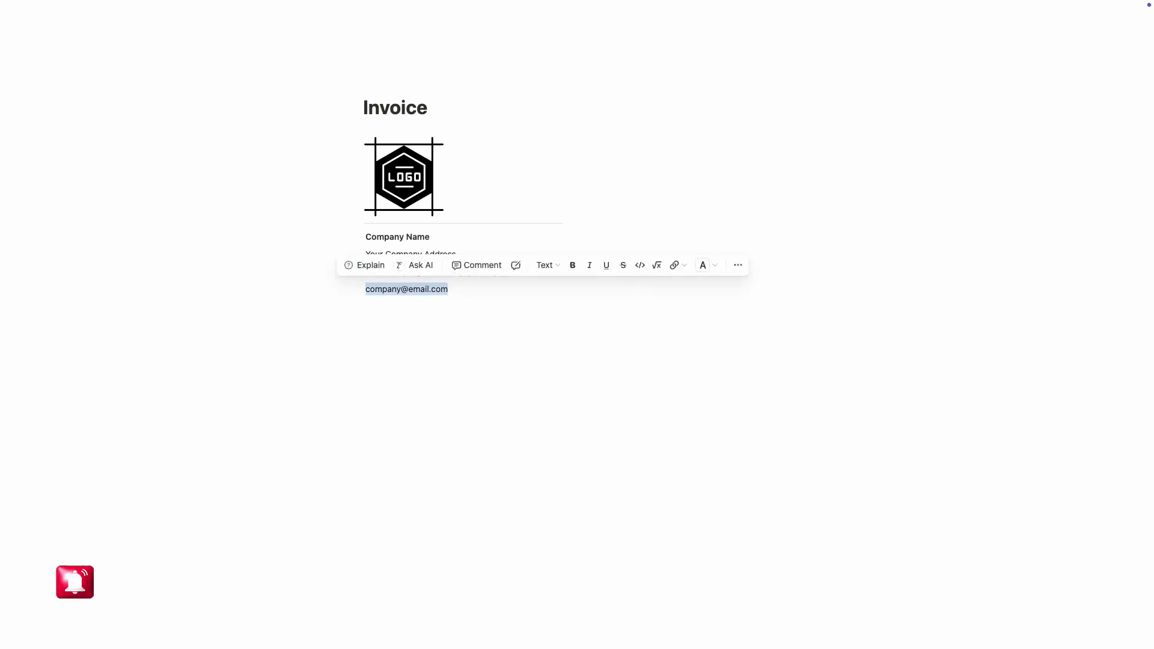
click(675, 265)
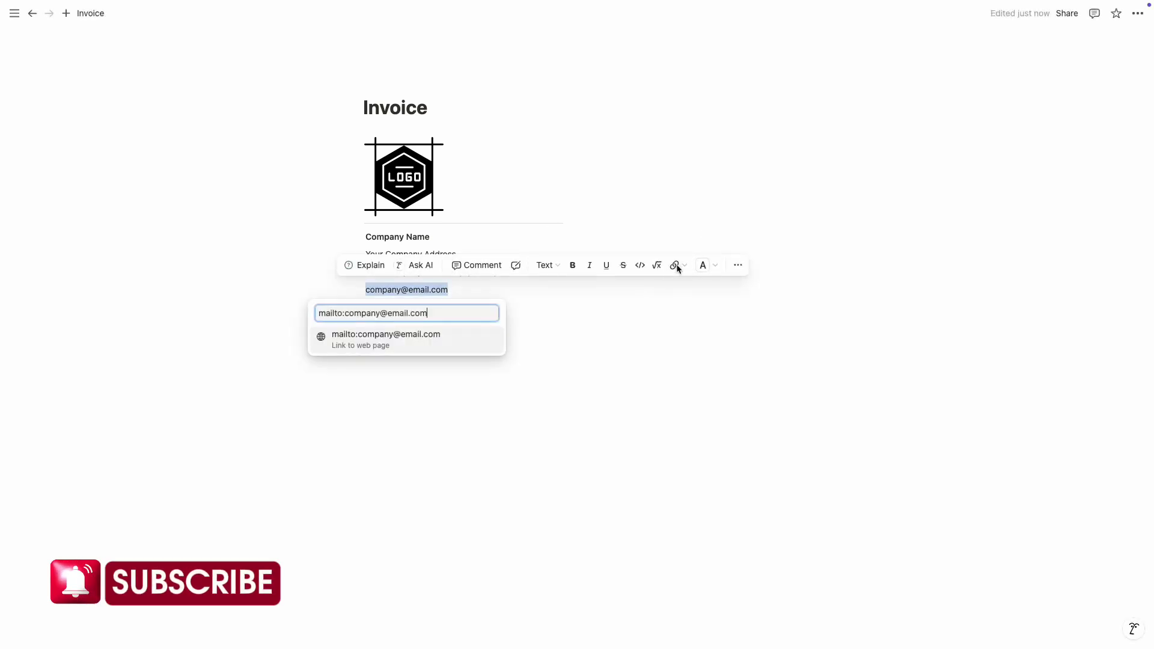
click(367, 336)
mouse_move(391, 298)
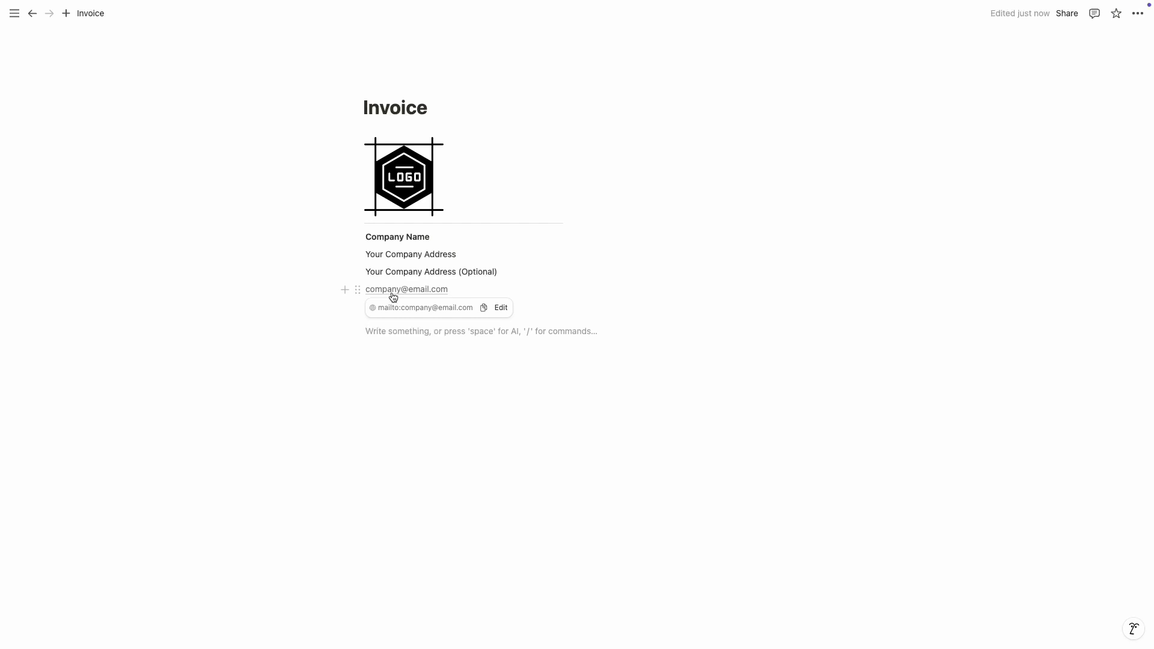
Step: Enter the company's phone number with a leading plus sign below the e-mail line
click(417, 376)
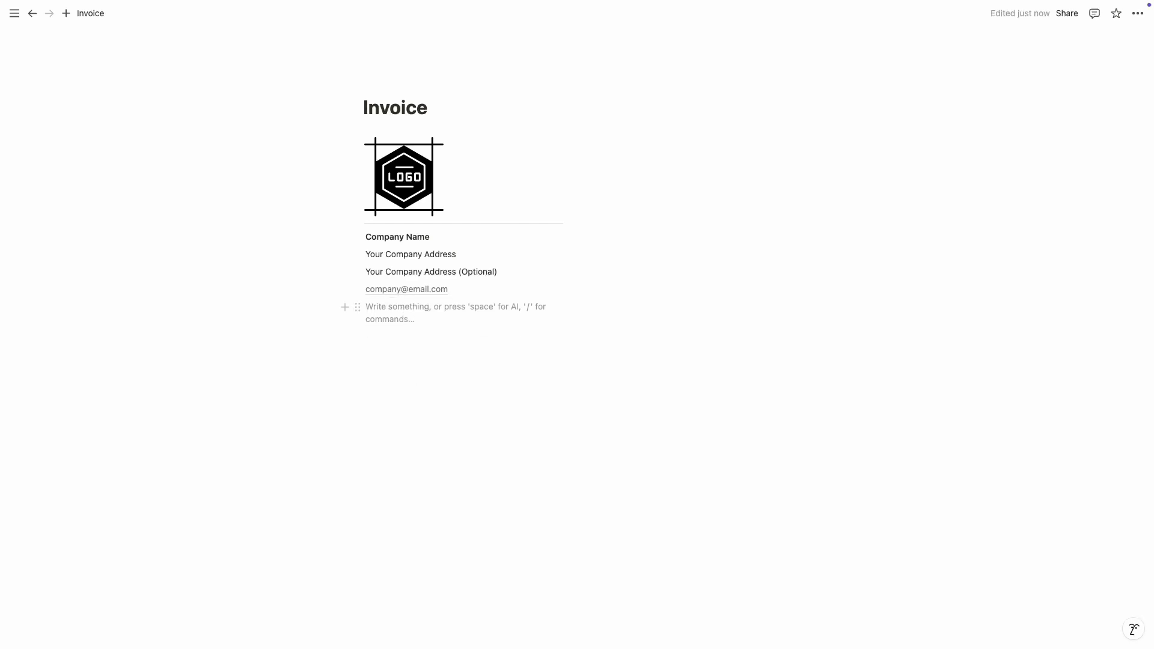
text(000 123 456 789)
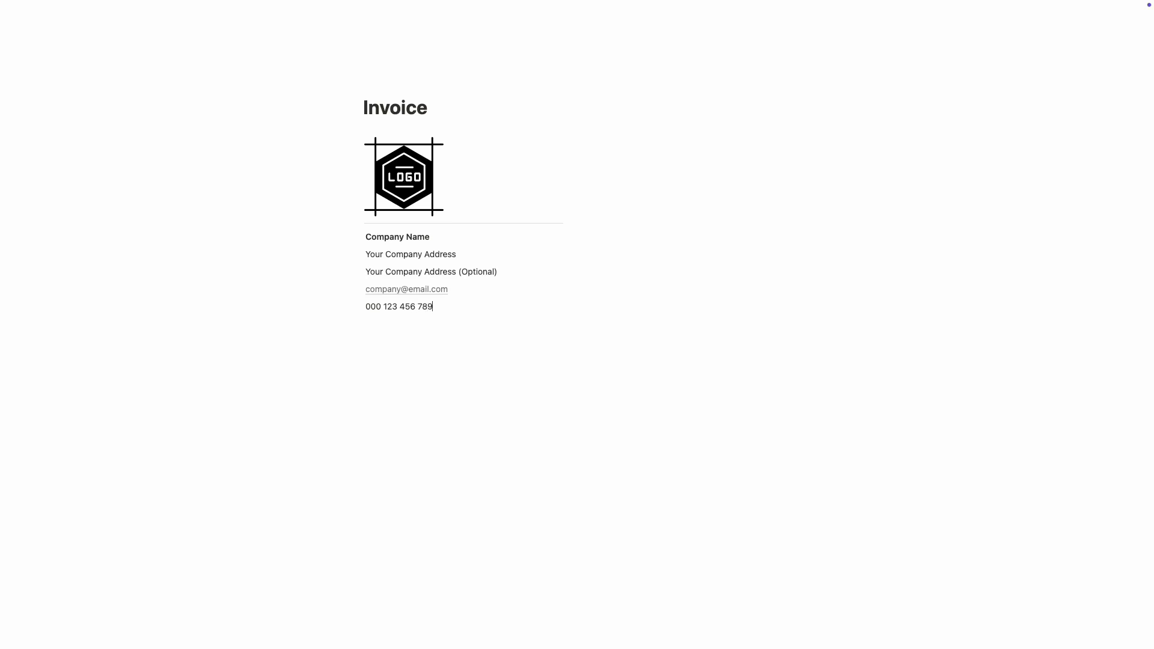
text(+)
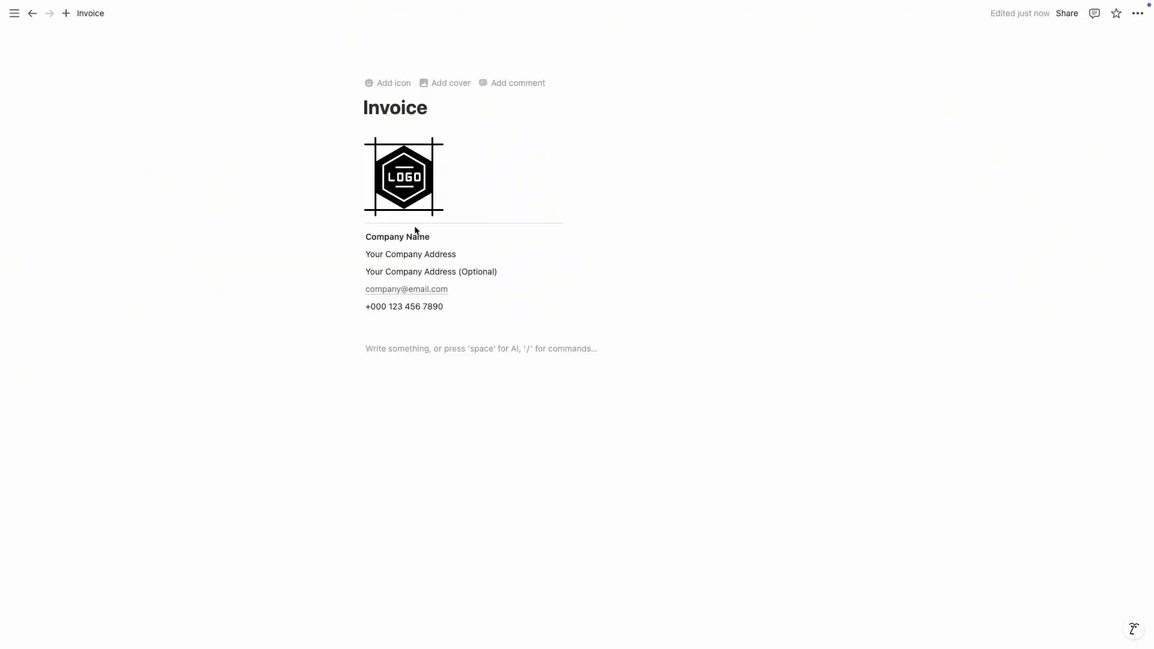
Step: Write "Invoice Details" in the second column beside the logo and turn it into a Heading 3
click(677, 144)
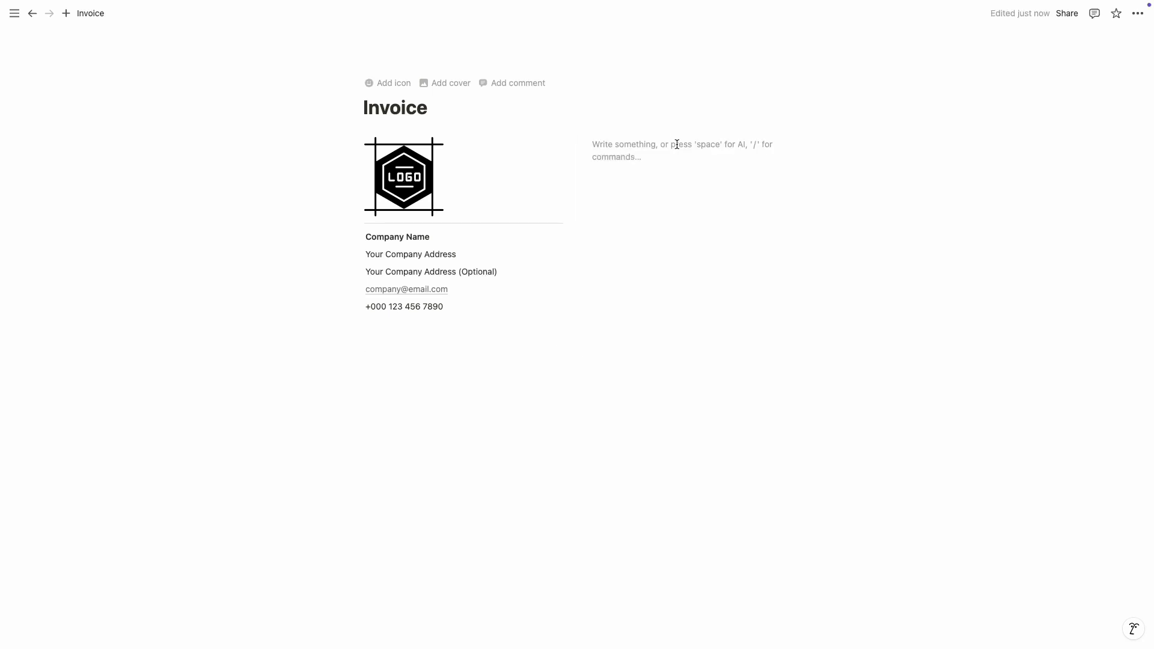
text(Invoi)
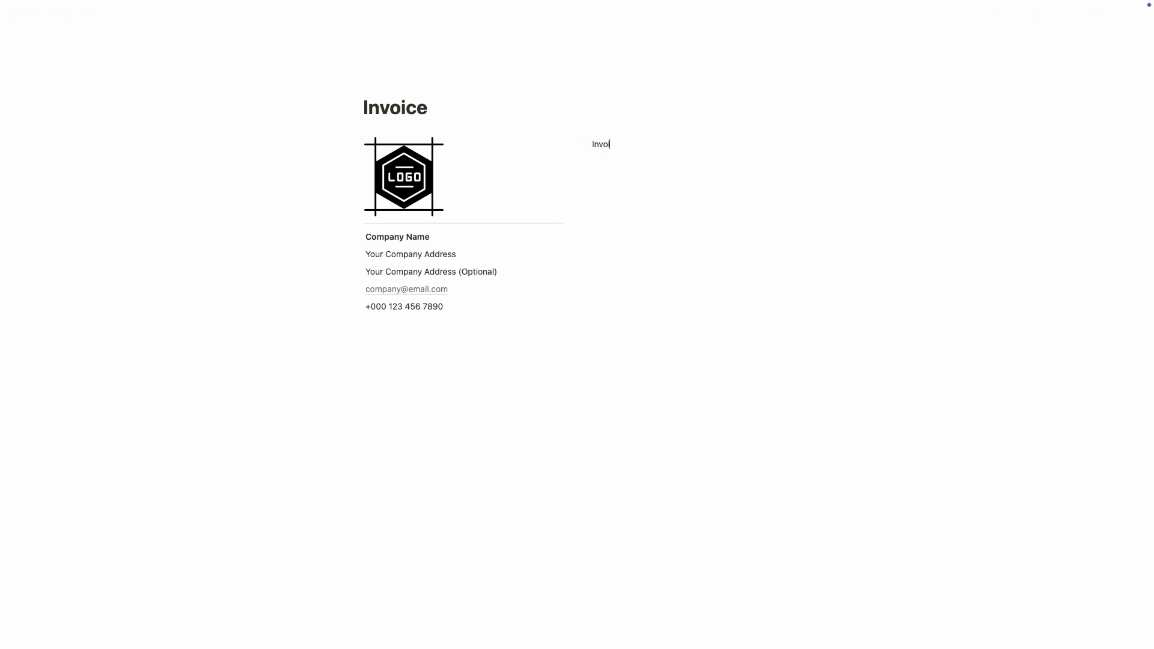
text(ce Details)
triple_click(672, 145)
click(773, 120)
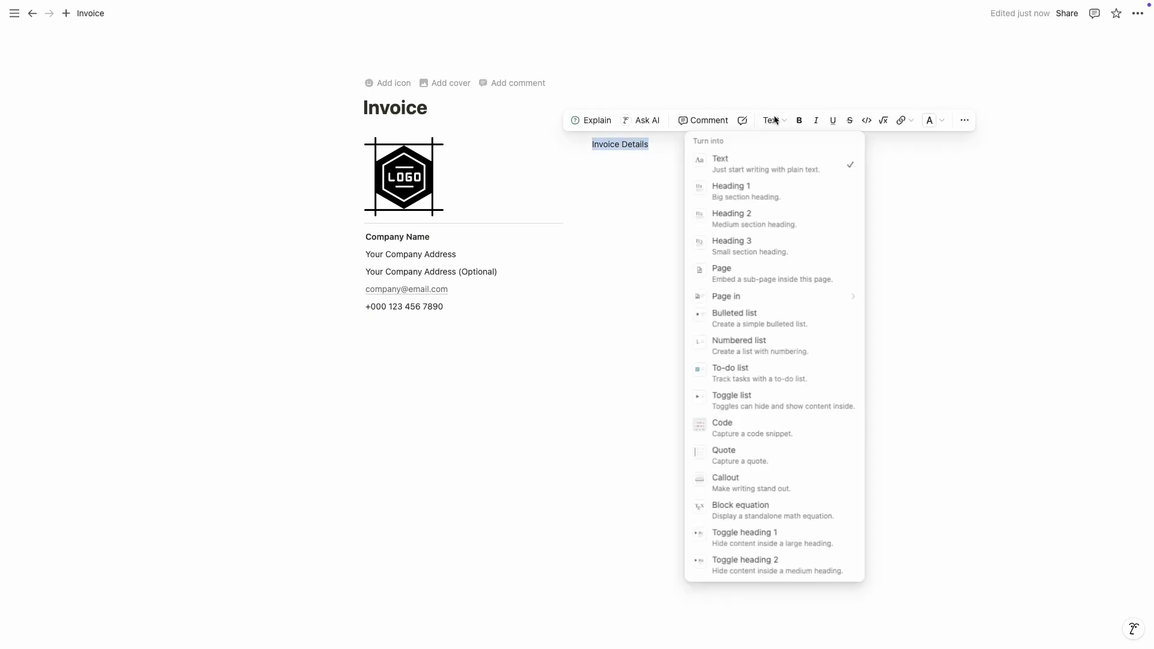
click(770, 246)
Step: Insert a divider below the Invoice Details heading
click(658, 176)
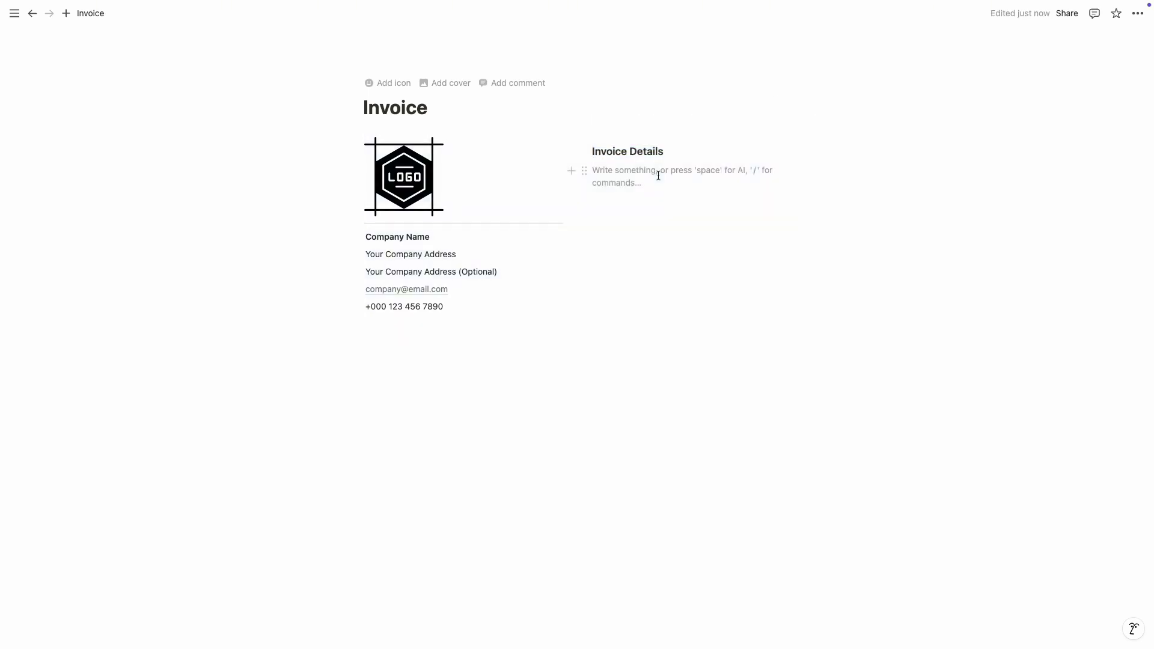
text(/divi)
key(Return)
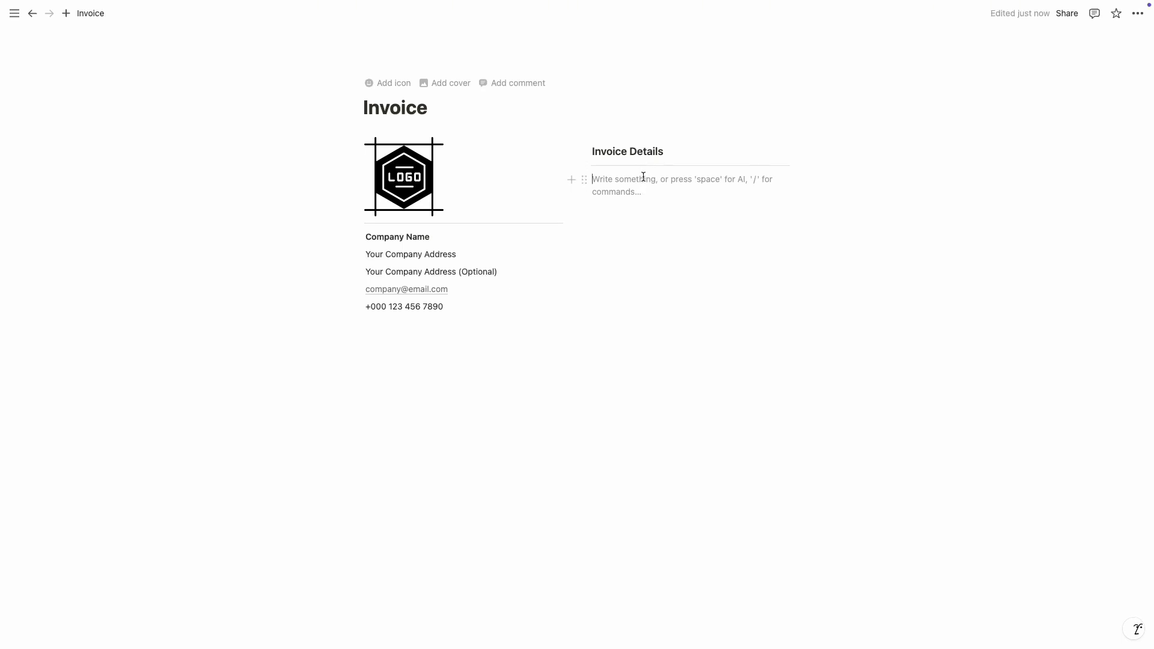
Step: Insert a nested two-column layout below the divider under Invoice Details
text(/2)
key(Down)
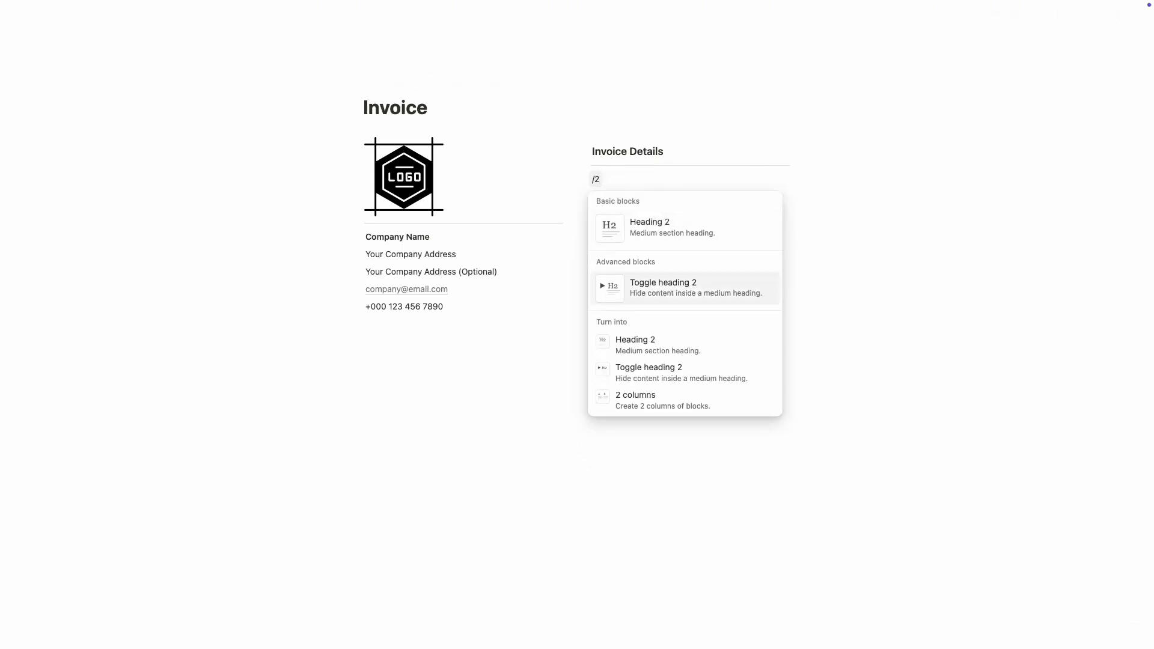
key(Down)
key(Down)
key(Down)
key(Return)
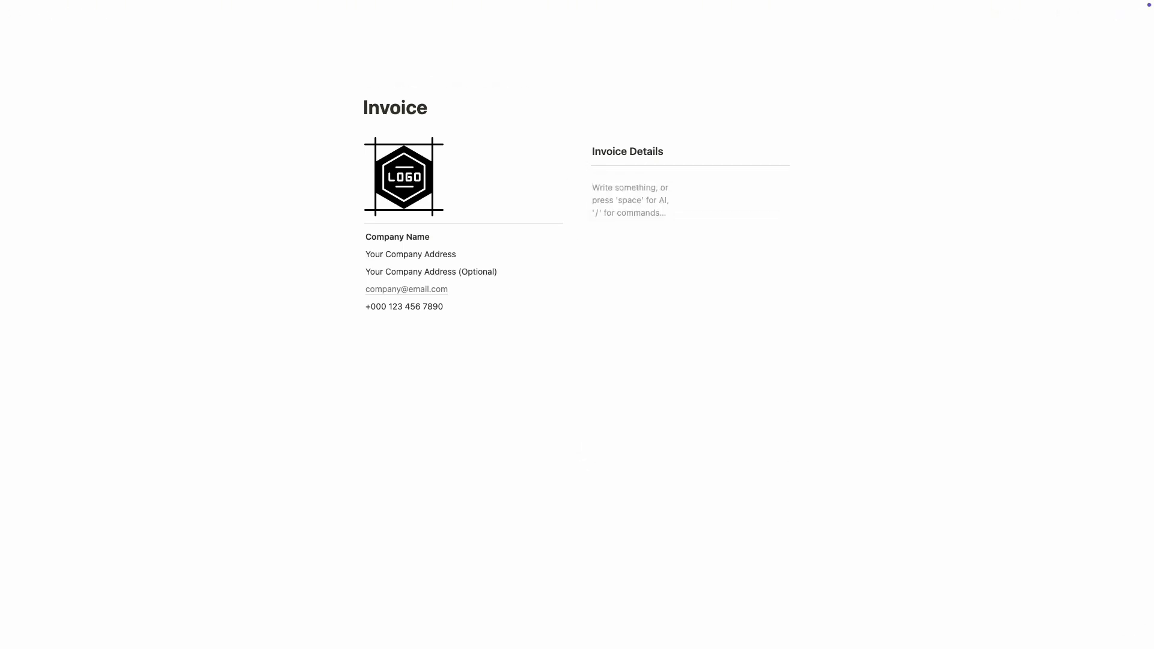
Step: Write the bold label "Invoice Number:" in the first nested column under Invoice Details
text(Invoice)
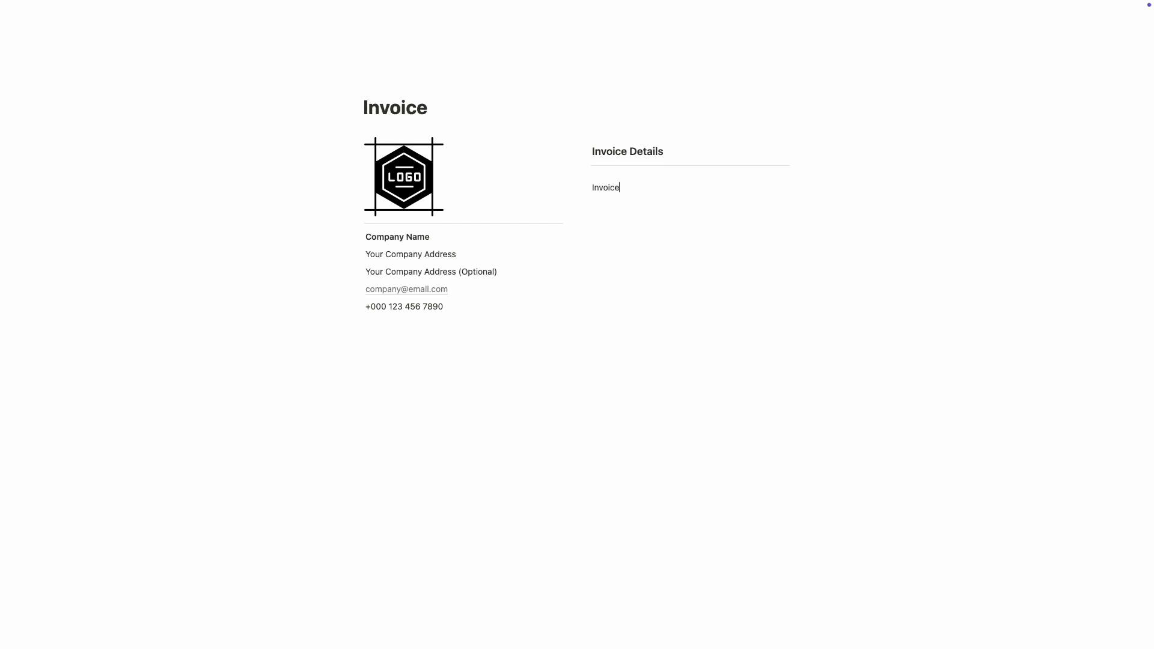
text(mber)
key(shift+Home)
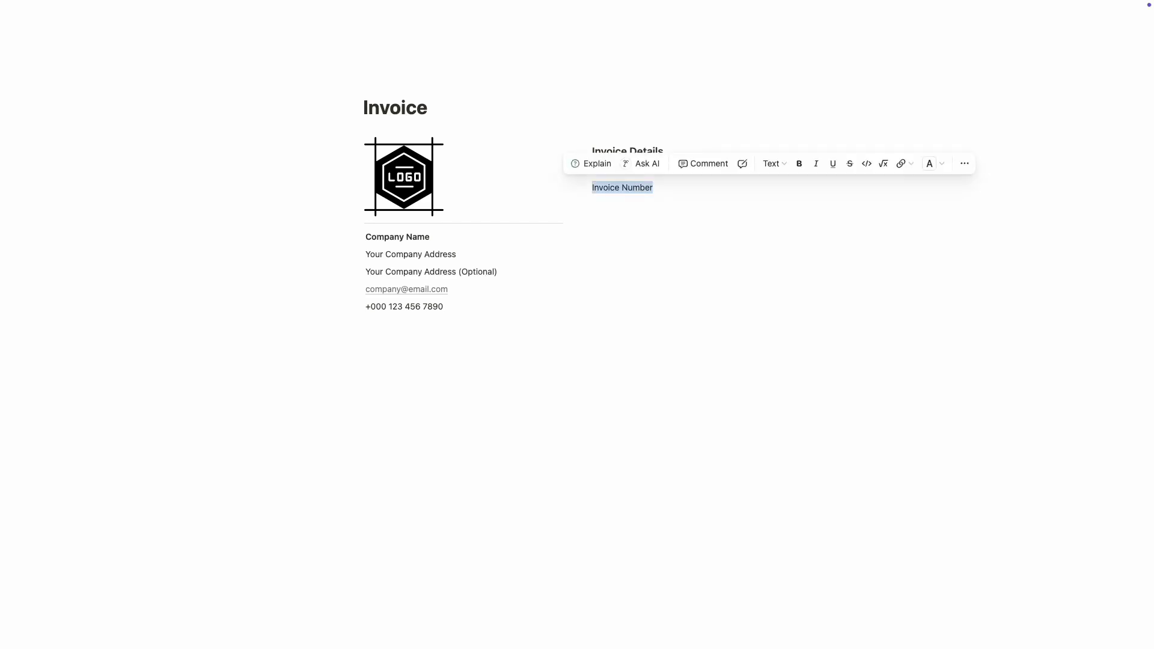
click(800, 163)
key(Right)
text(:)
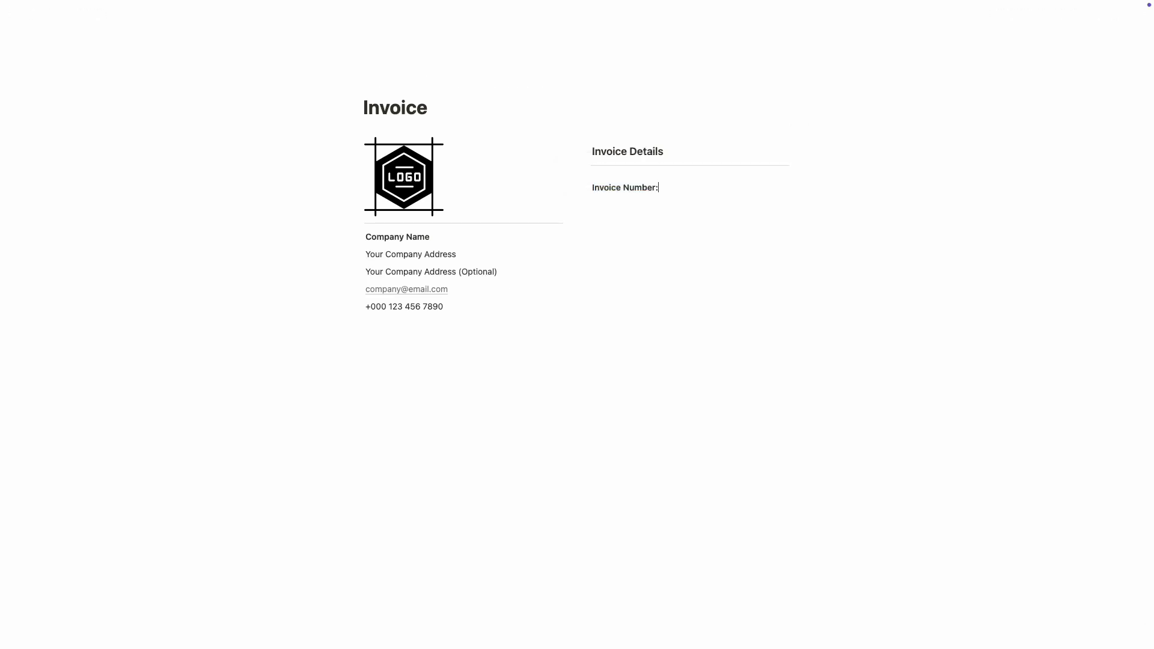
Step: Add the bold label "Issued Date:" on a new line below the Invoice Number label
key(Return)
text(Issued Date)
key(shift+Home)
key(ctrl+b)
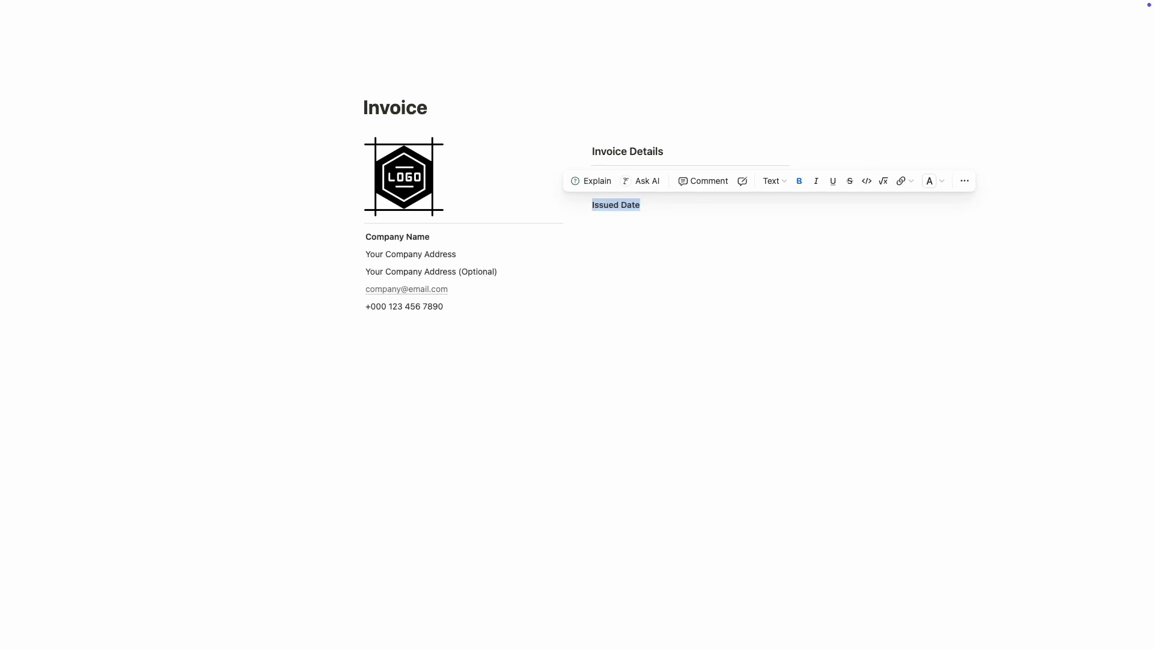
key(Right)
Step: Add the bold label "Due Date:" on a new line below the Issued Date label
key(Return)
text(D)
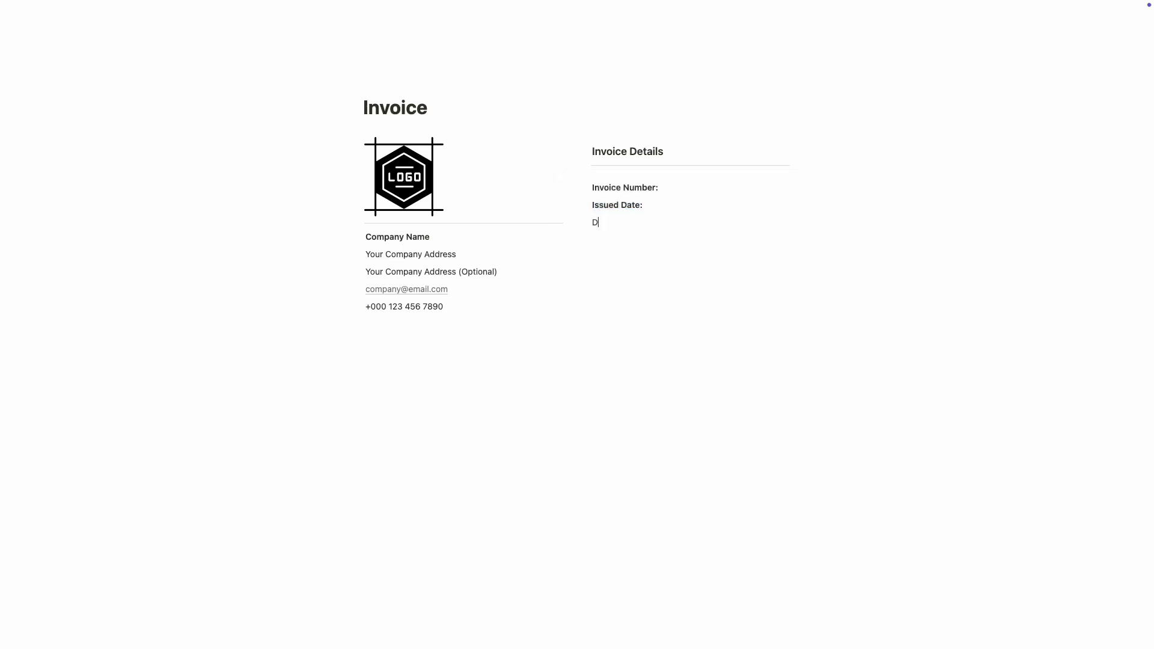
text(ue Date)
key(shift+Home)
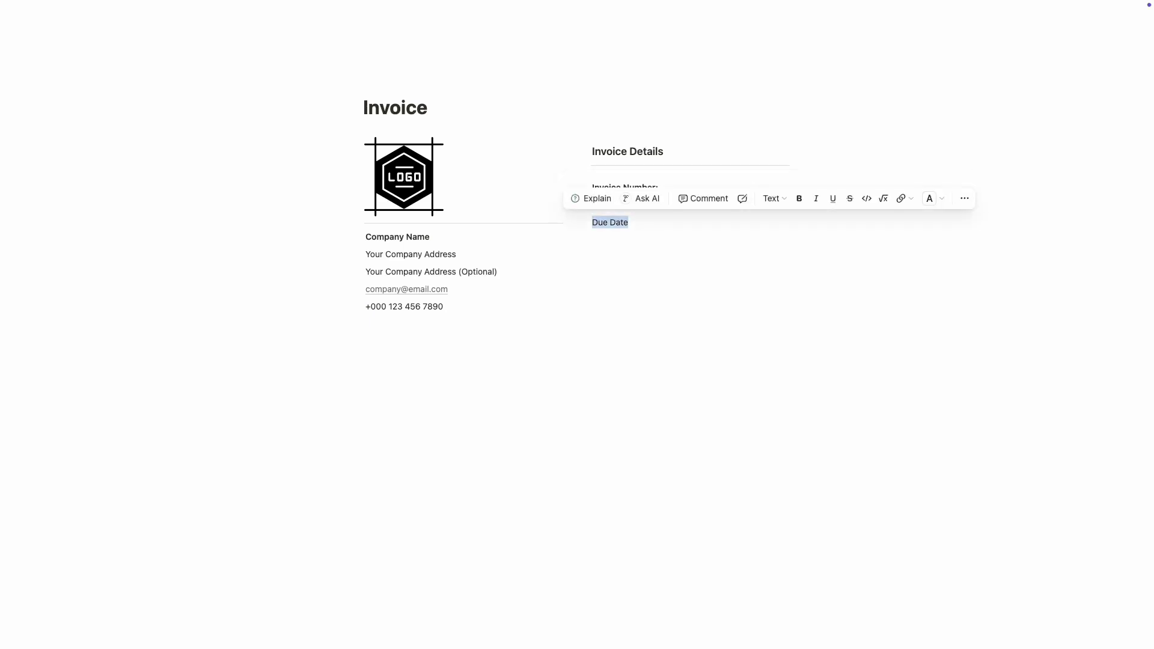
key(ctrl+b)
key(Right)
text(:)
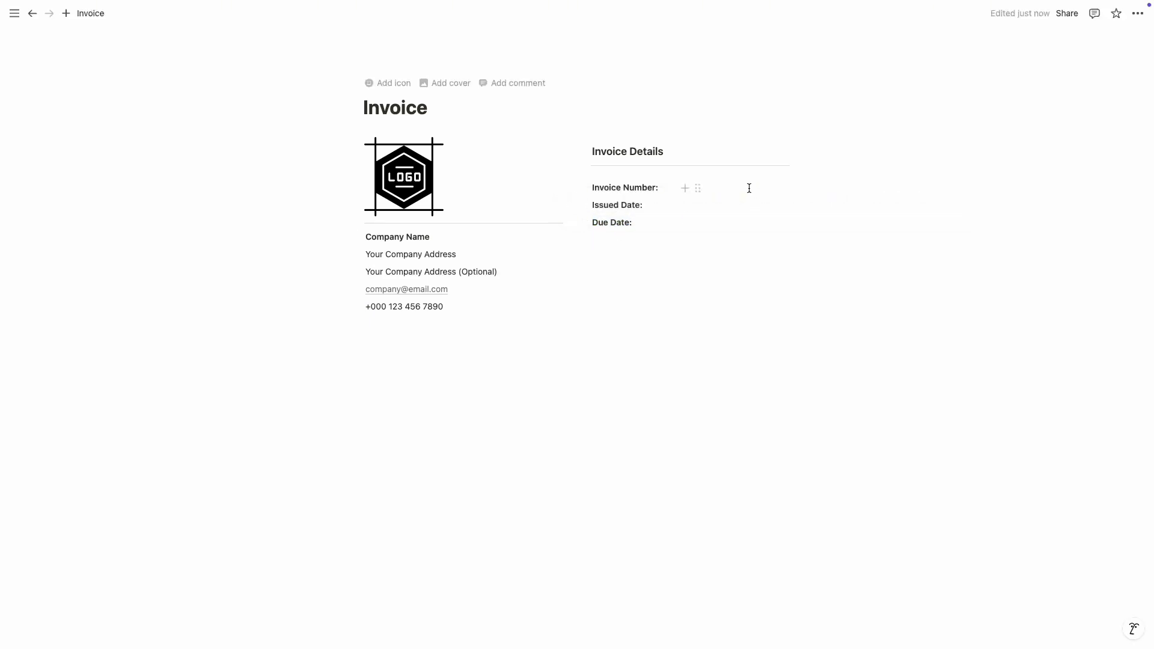
Step: Enter 001 beside Invoice Number and 1st January 2025 beside Issued Date in the second nested column
click(748, 188)
text(001)
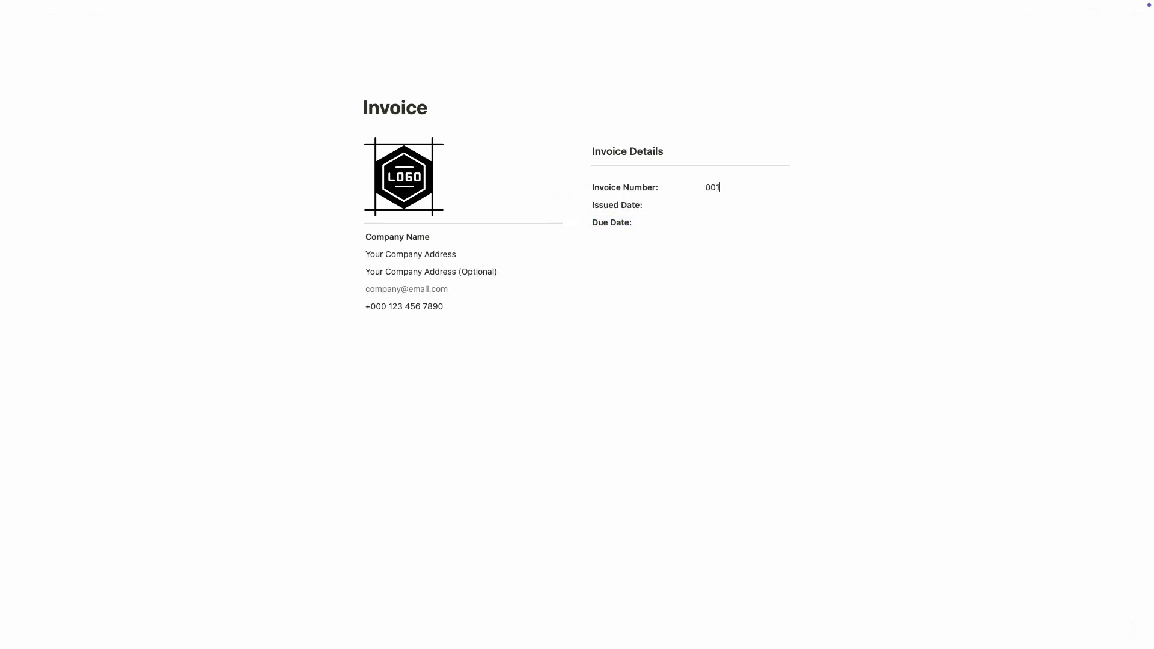
click(736, 207)
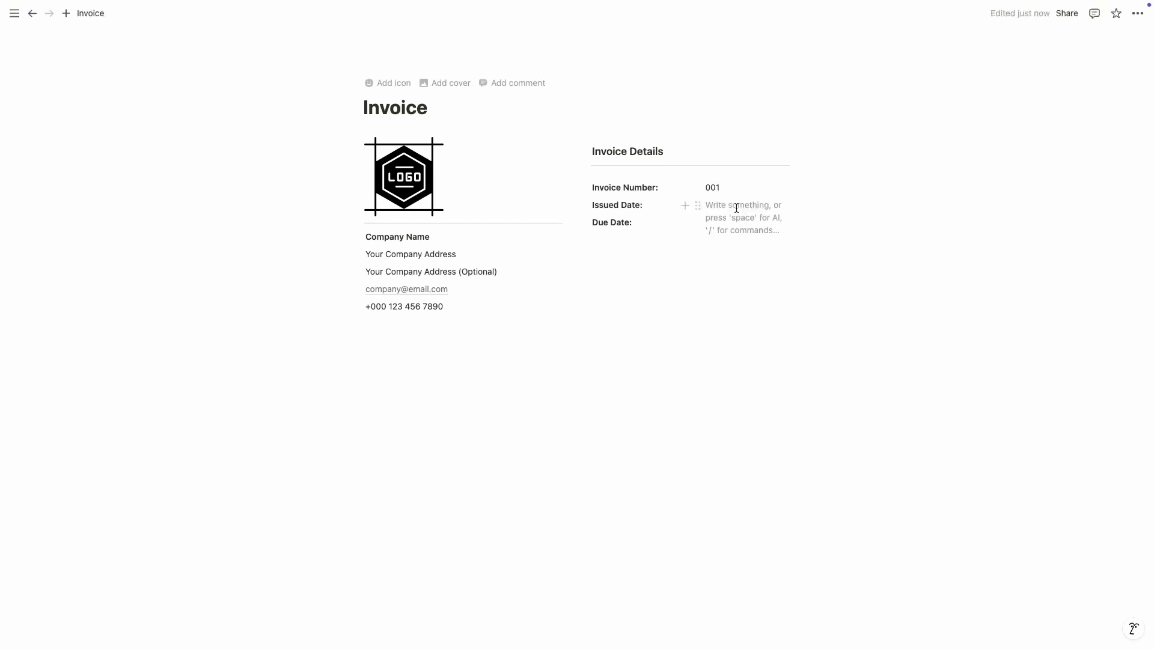
text(1st J)
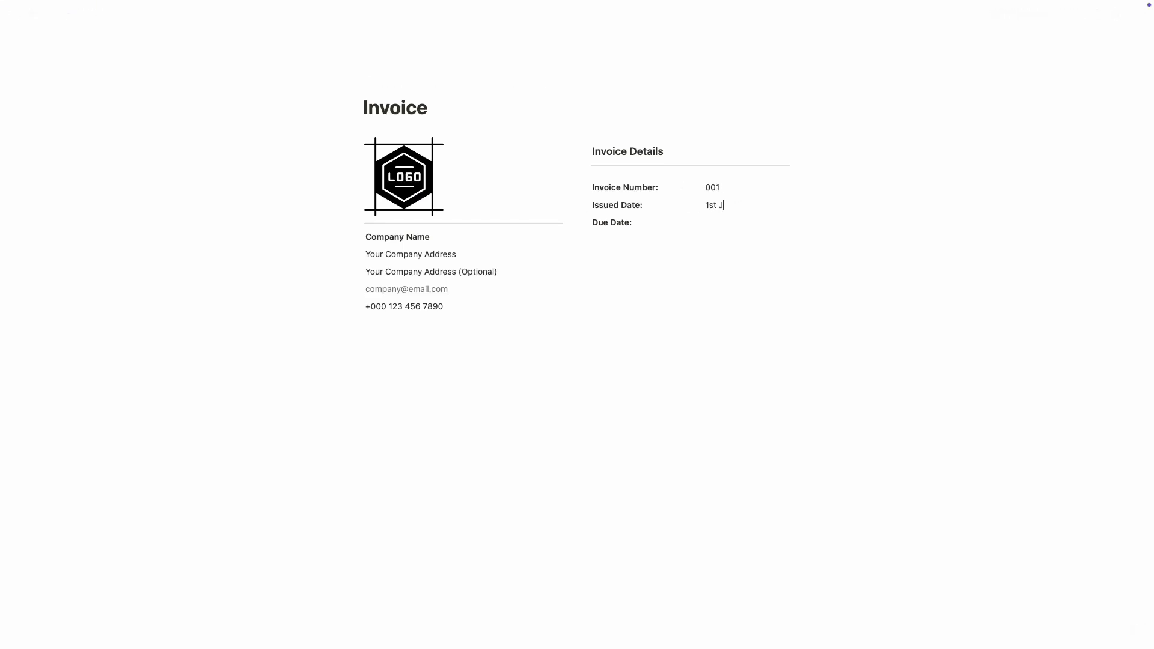
text(anuary 2025)
Step: Enter 10 February 2025 beside Due Date in the second nested column
click(719, 221)
text(1)
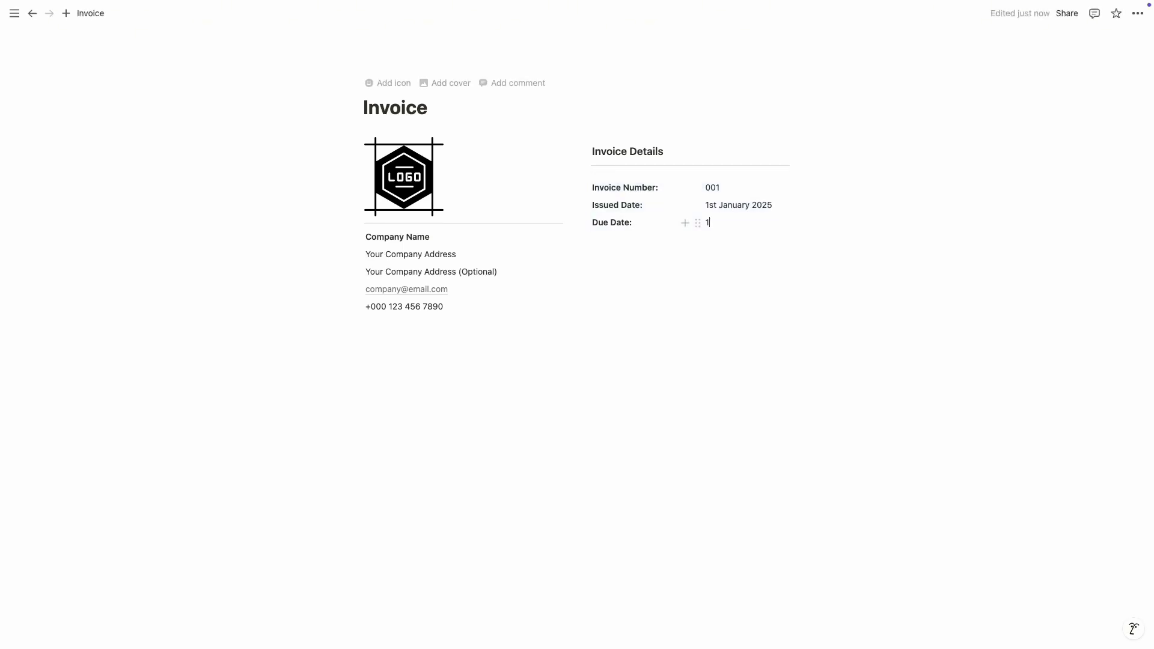
text(0 Febru)
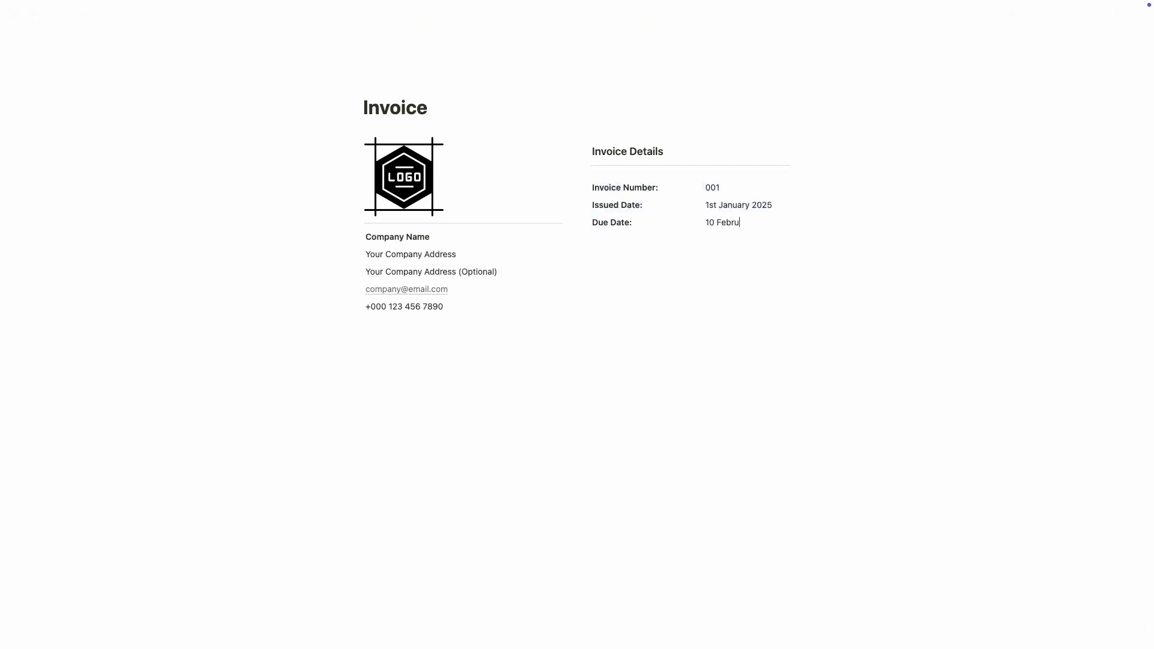
text(ary 2025)
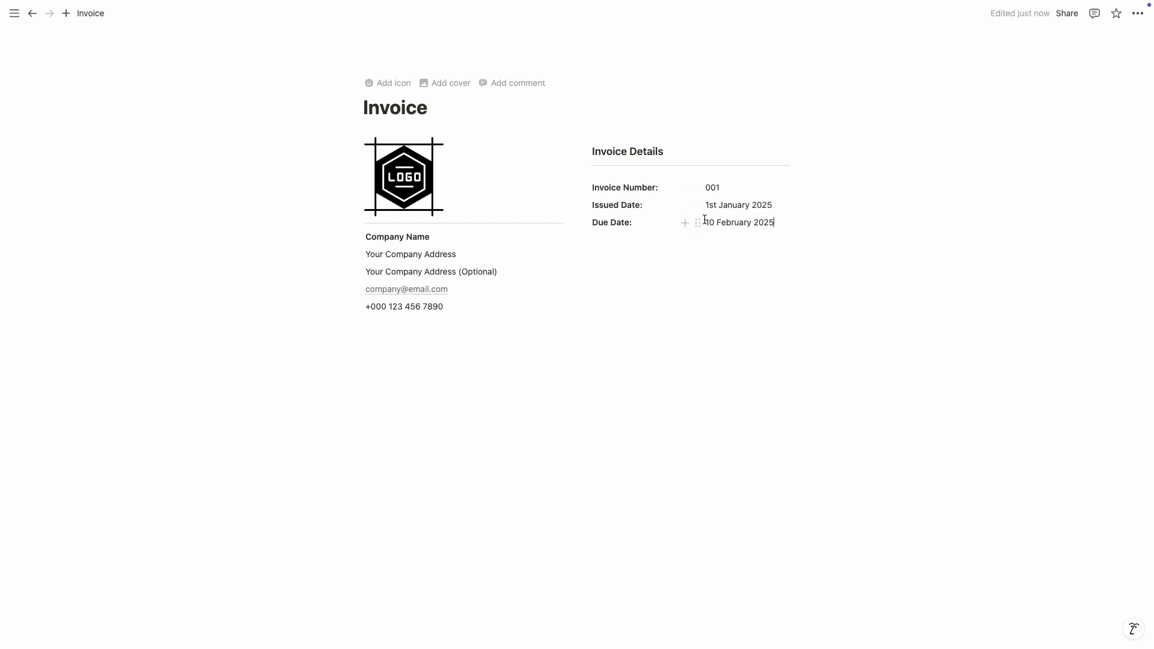
Step: Write "Bill To" below the invoice details, leaving an empty line above, and turn it into a Heading 3
click(681, 247)
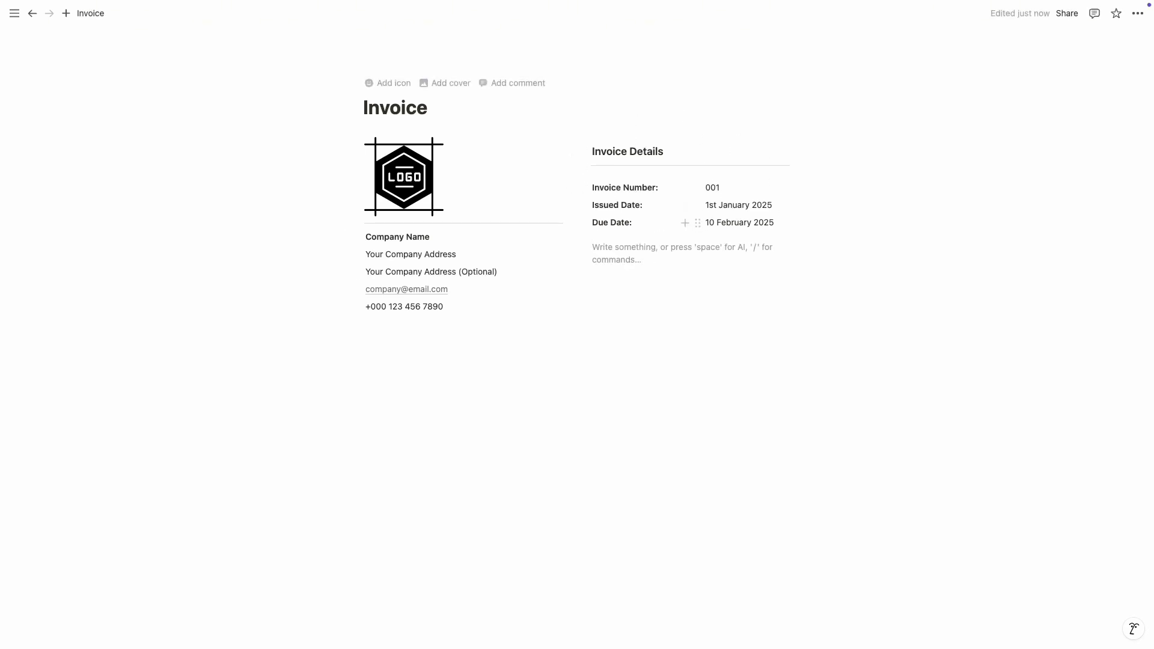
key(Return)
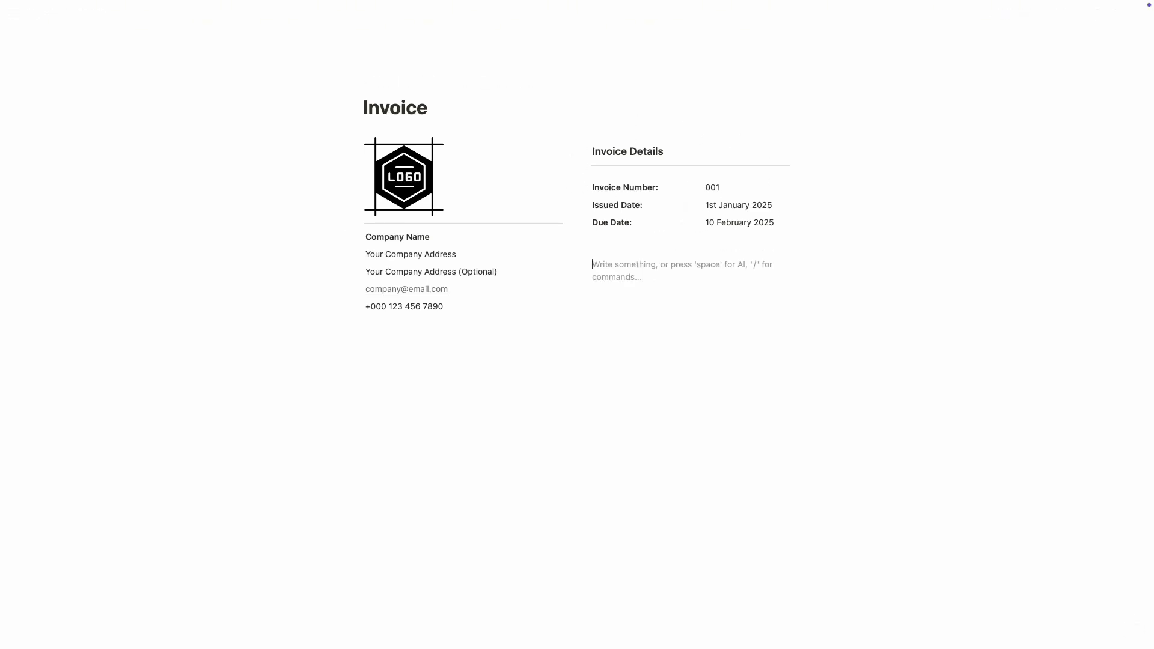
text(Bill To)
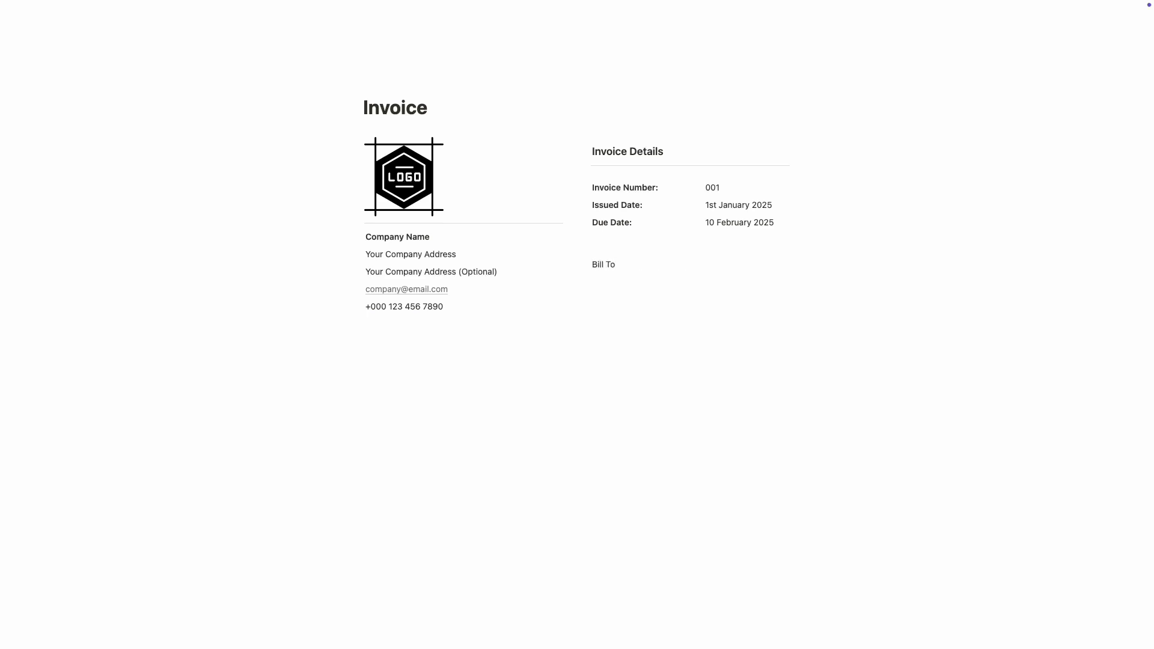
key(super+a)
click(770, 240)
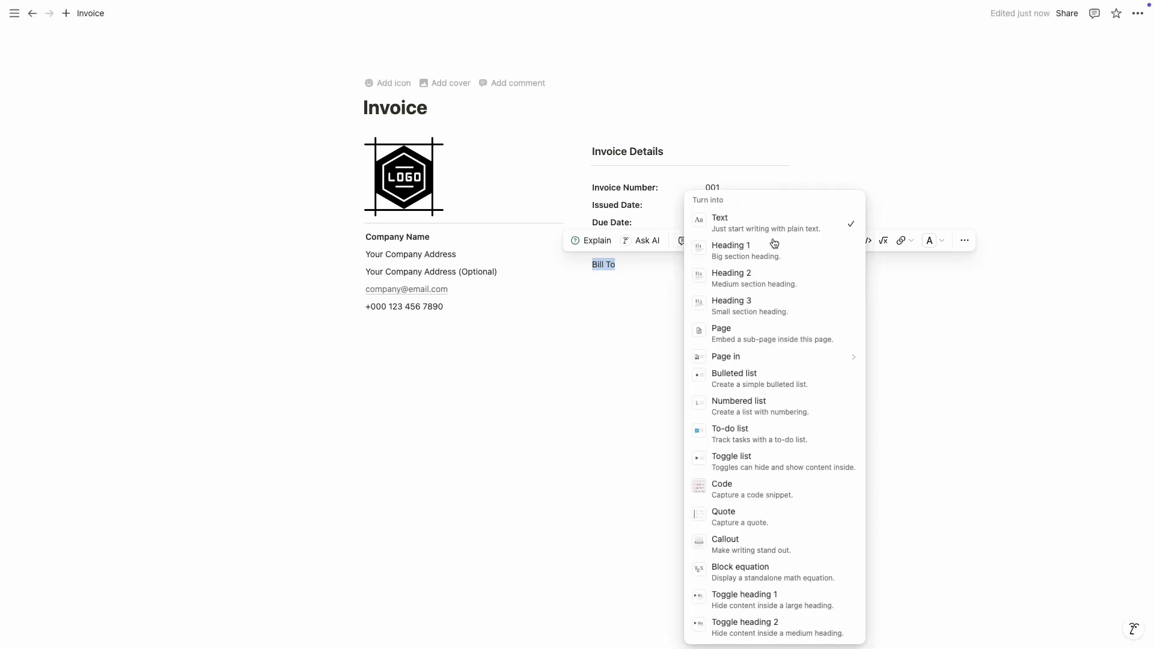
click(749, 304)
Step: Insert a divider below the Bill To heading
click(618, 263)
key(Return)
text(/divi)
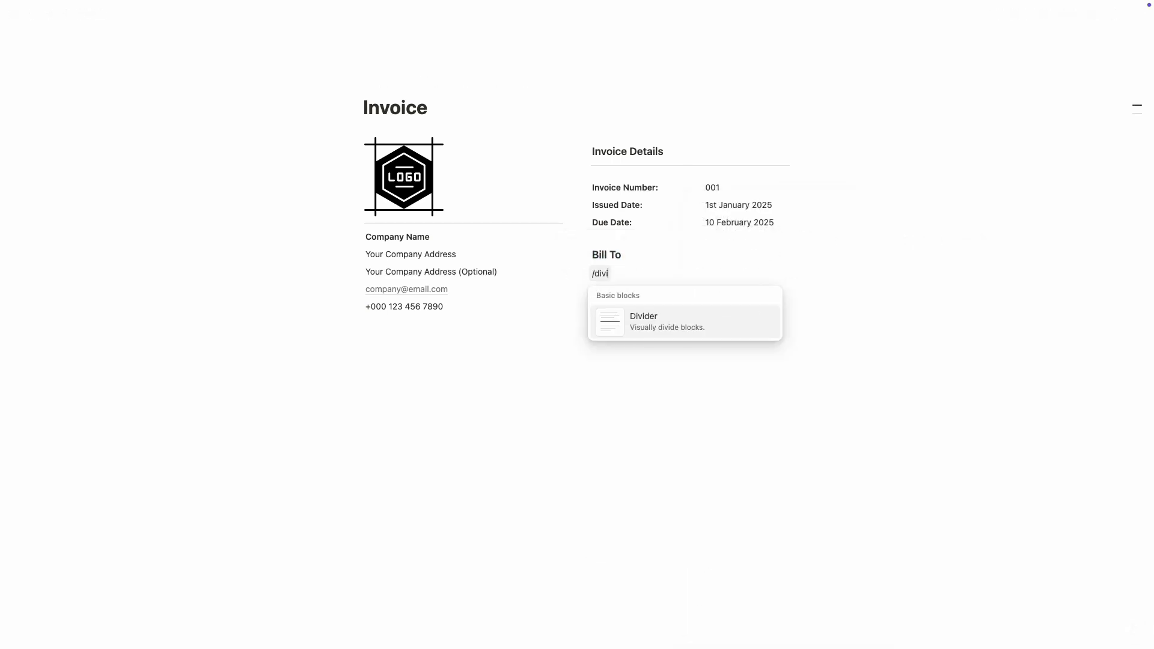
key(Return)
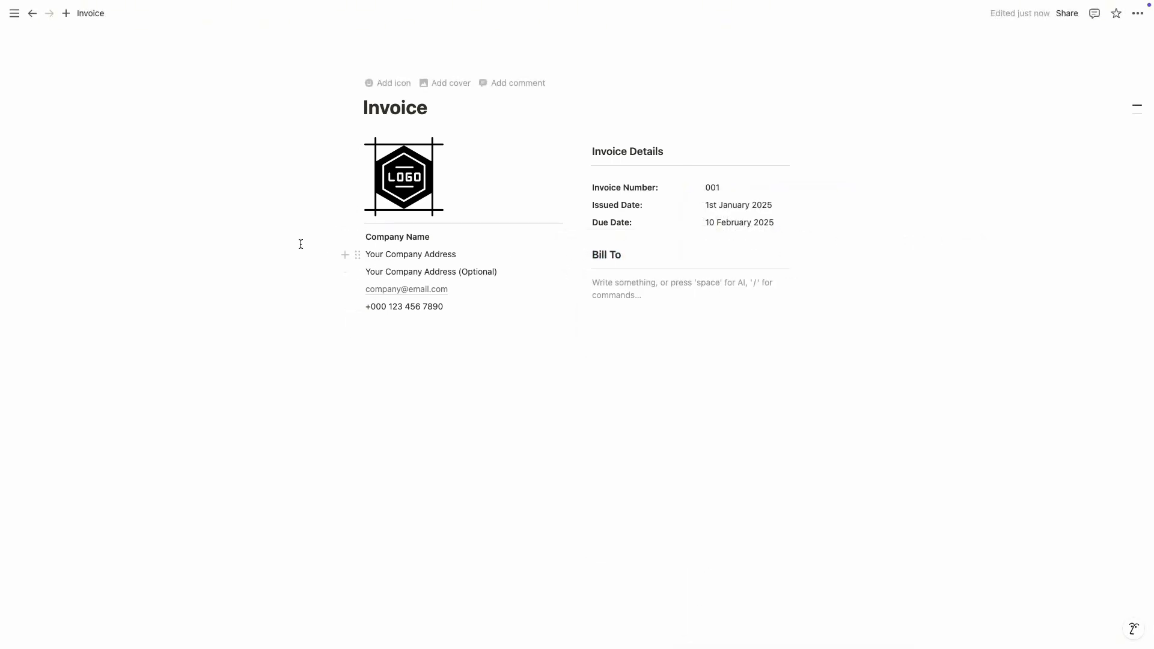
Step: Copy the company name, address, e-mail and phone lines from under the logo to below the Bill To divider
drag(298, 236, 427, 308)
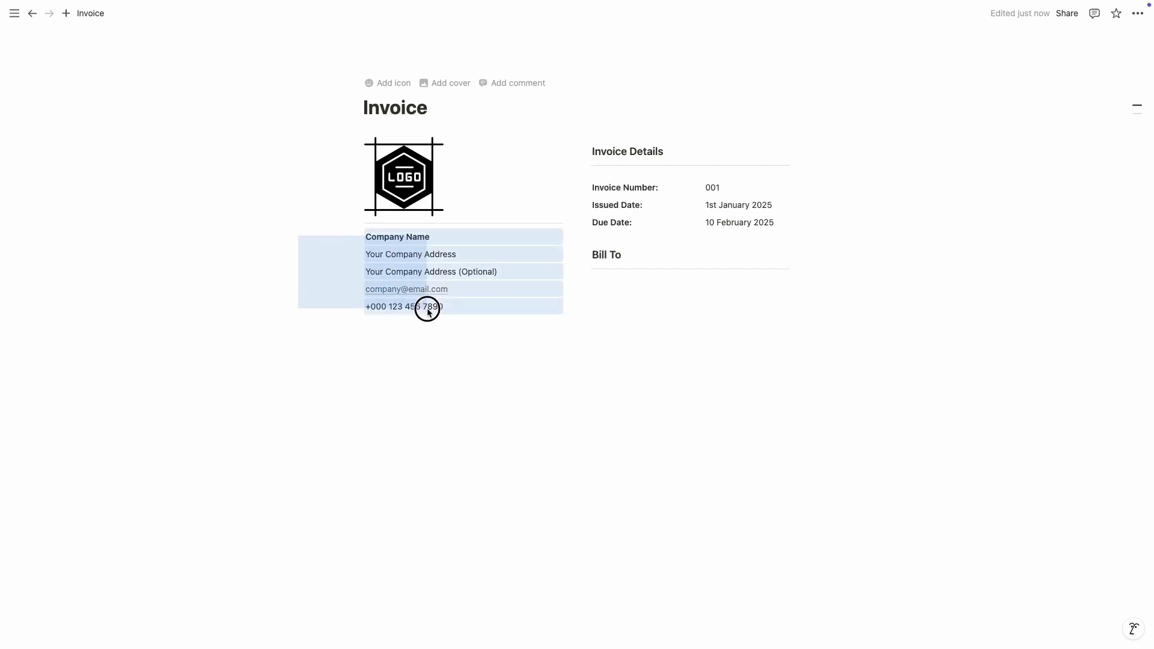
click(673, 283)
key(ctrl+v)
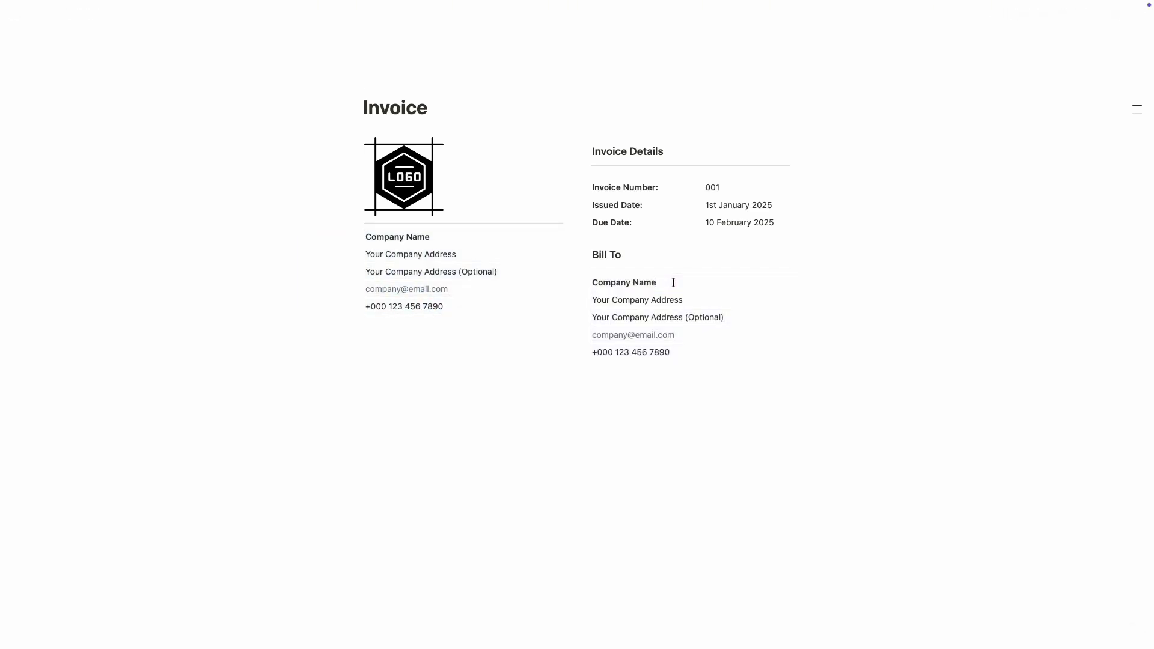
Step: Delete the optional company address line from the Bill To section
triple_click(666, 317)
key(BackSpace)
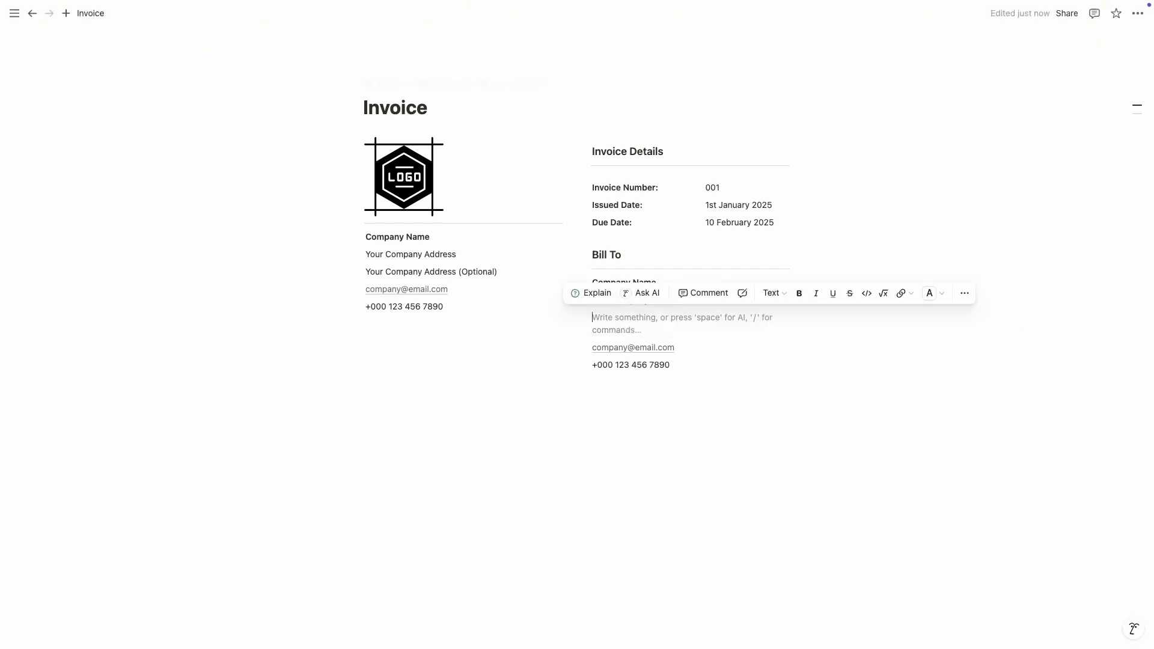
key(BackSpace)
click(663, 399)
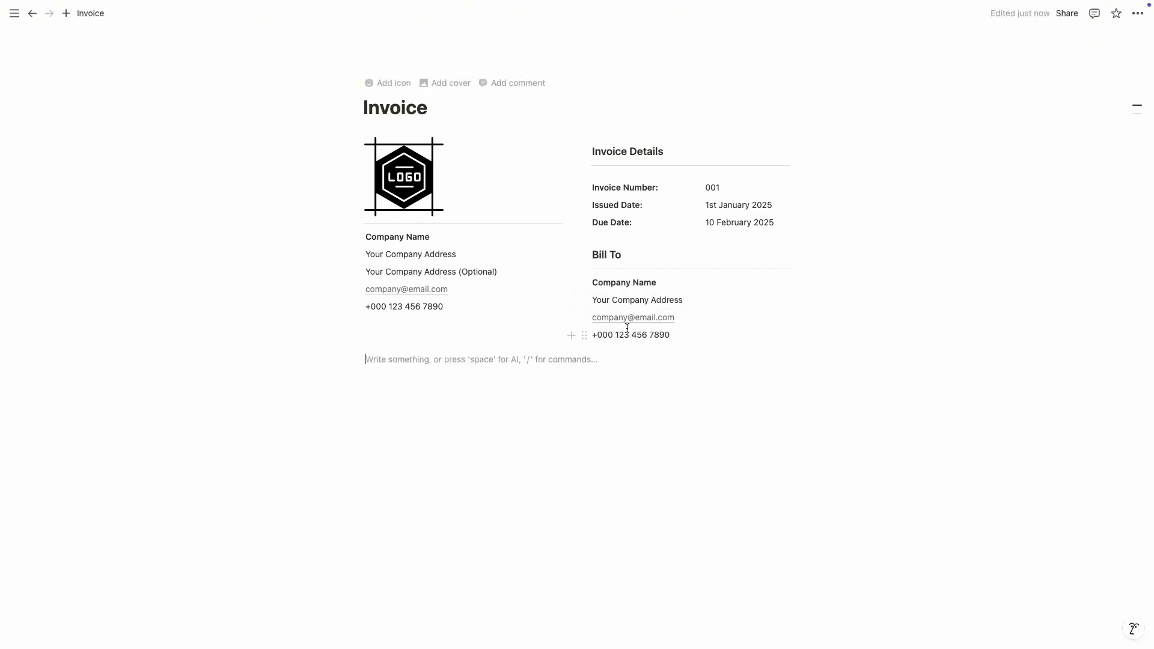
Step: Enlarge the logo image slightly
mouse_move(440, 179)
mouse_move(440, 179)
mouse_down()
mouse_move(465, 203)
mouse_move(457, 188)
mouse_up()
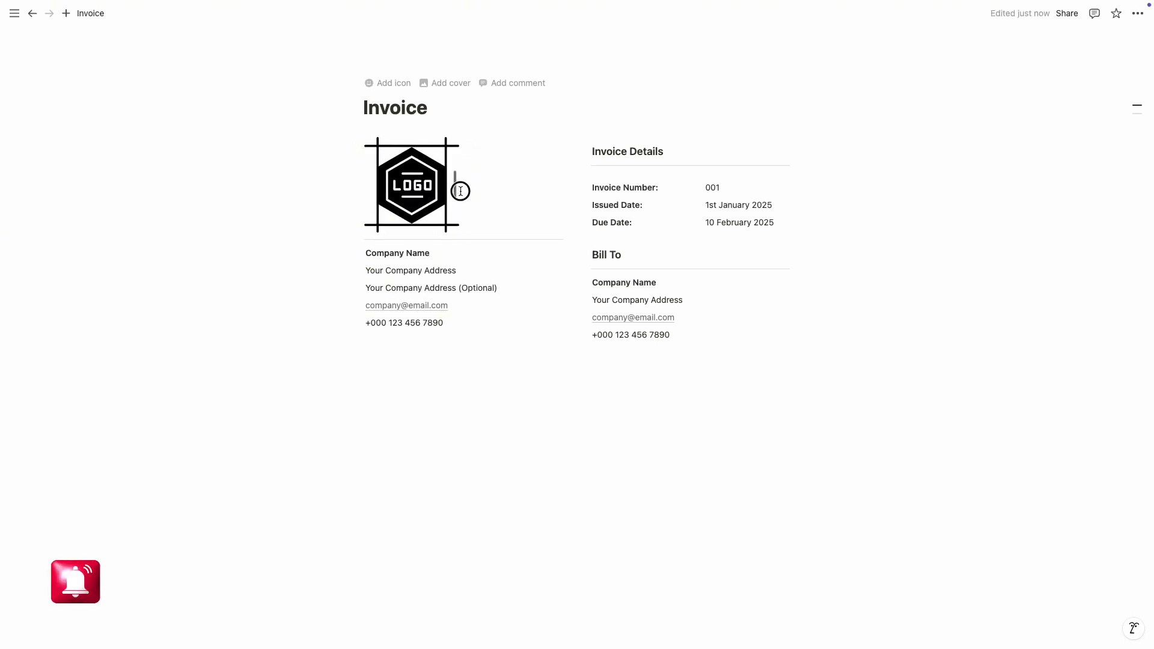
Step: Insert a new inline database on the empty line below the columns
click(477, 373)
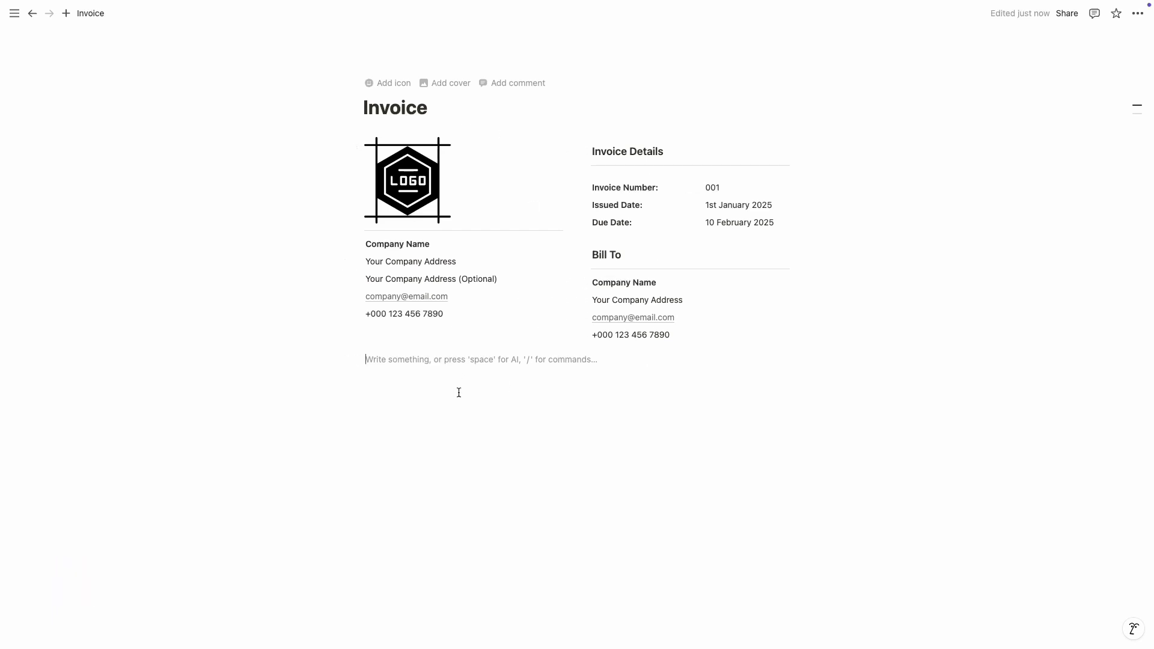
text(/data)
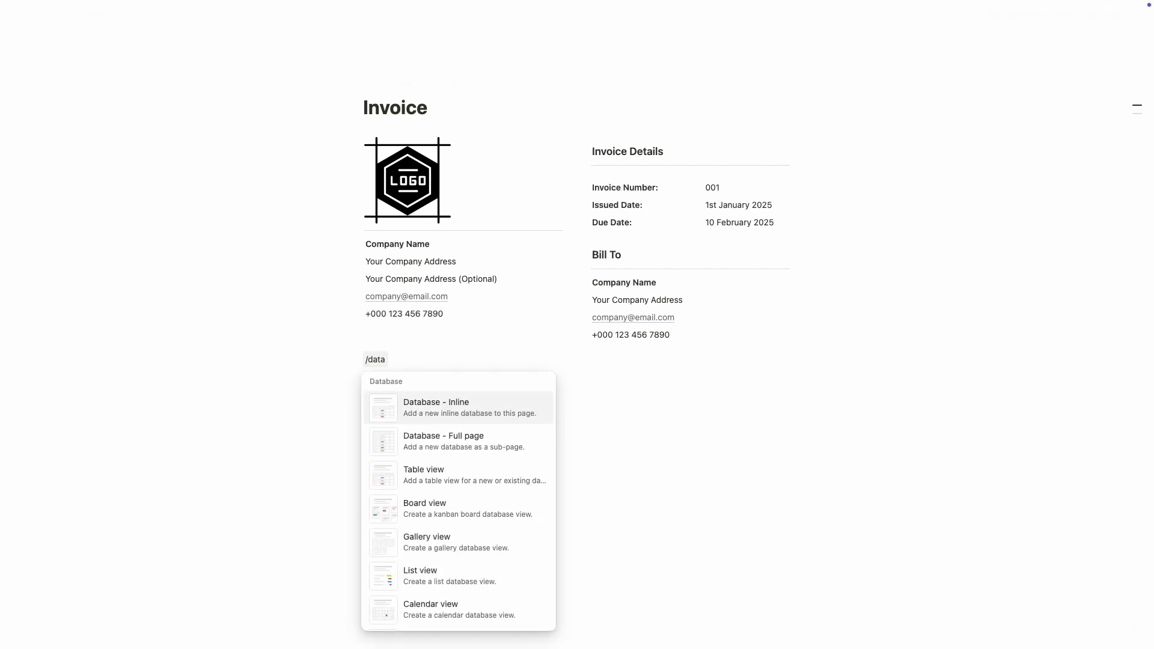
key(Return)
click(836, 435)
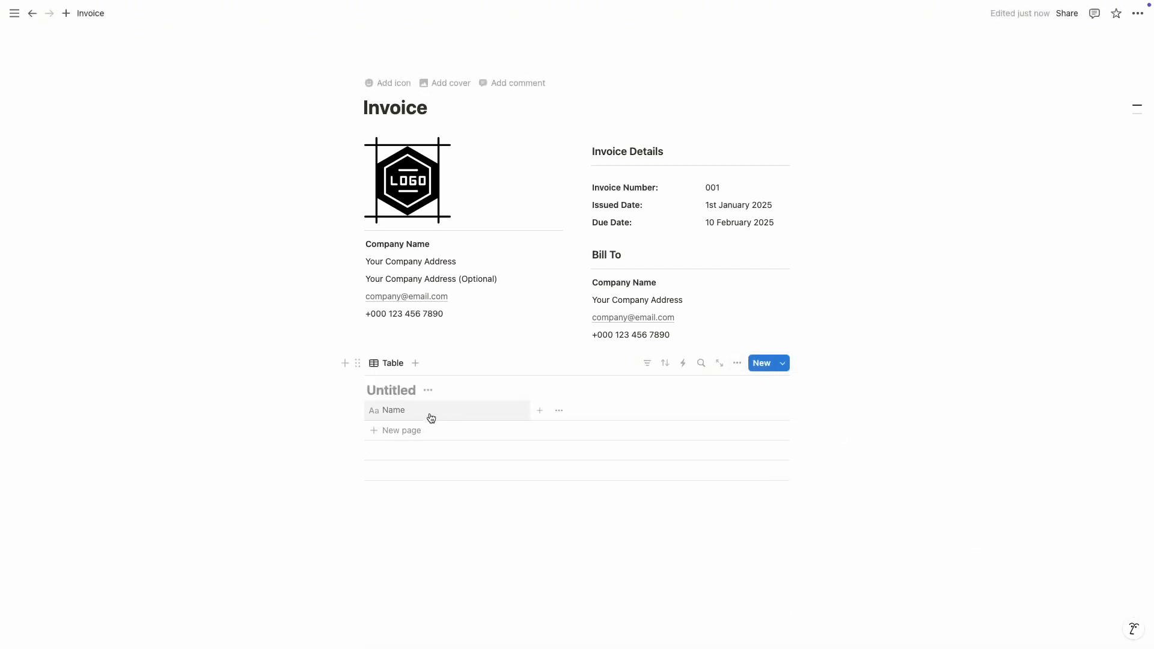
Step: Title the inline database "Invoice" and hide its title
click(389, 389)
text(Invoice)
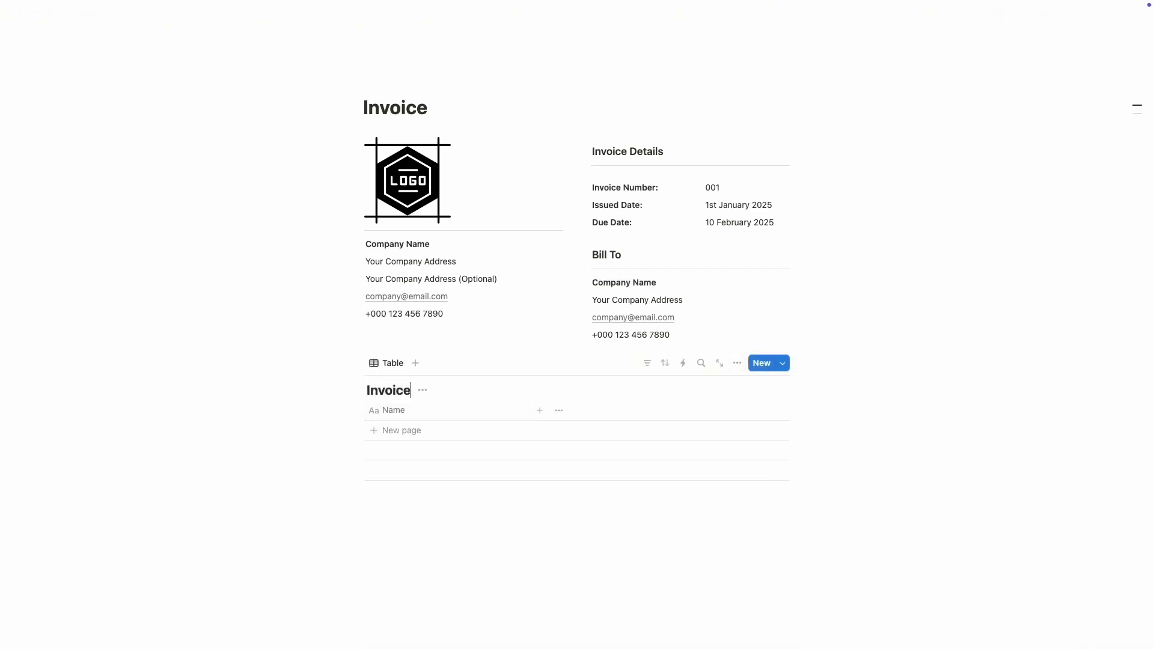
click(422, 390)
click(422, 449)
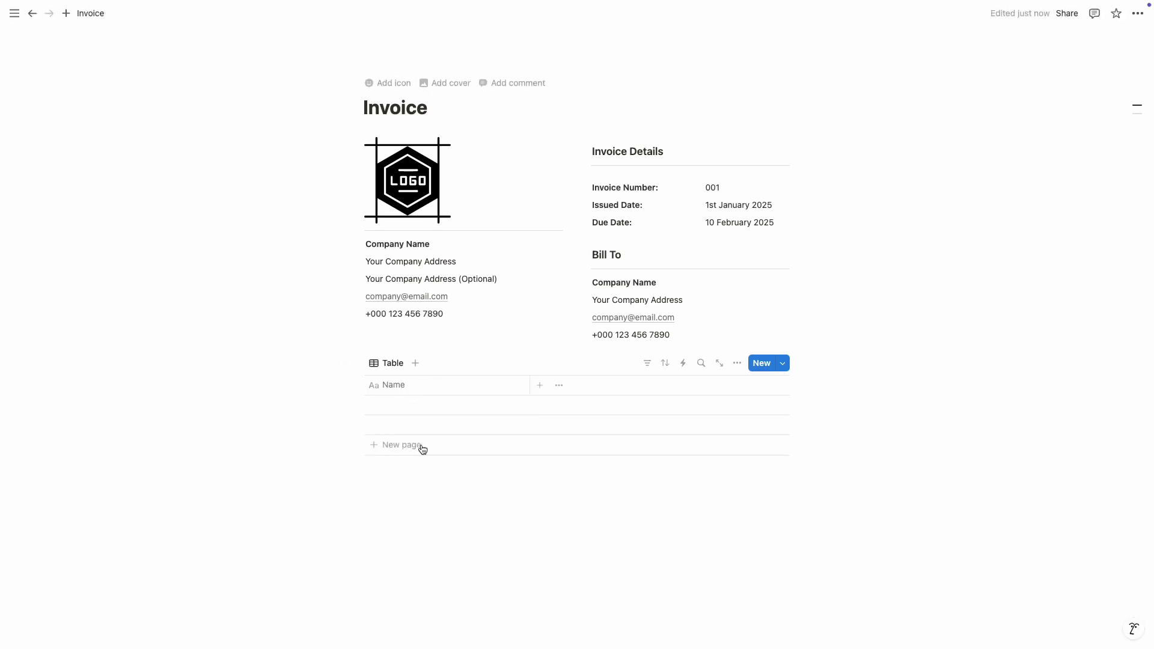
Step: Rename the database's table view to "Details" and give it the info icon
click(397, 364)
click(398, 382)
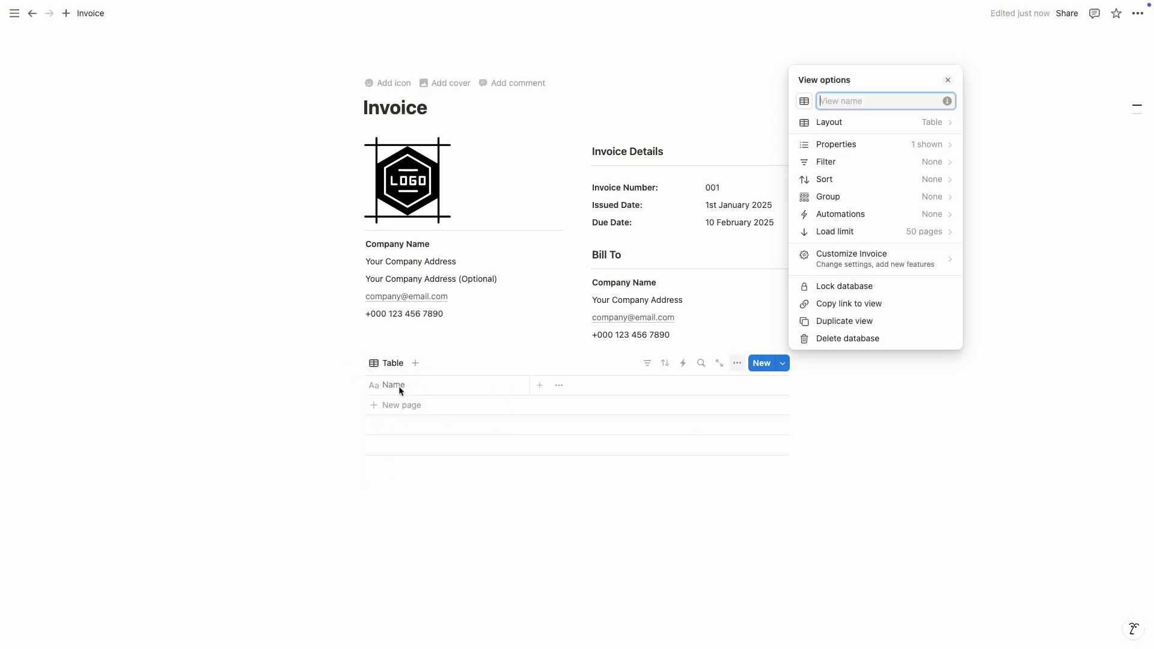
text(Details)
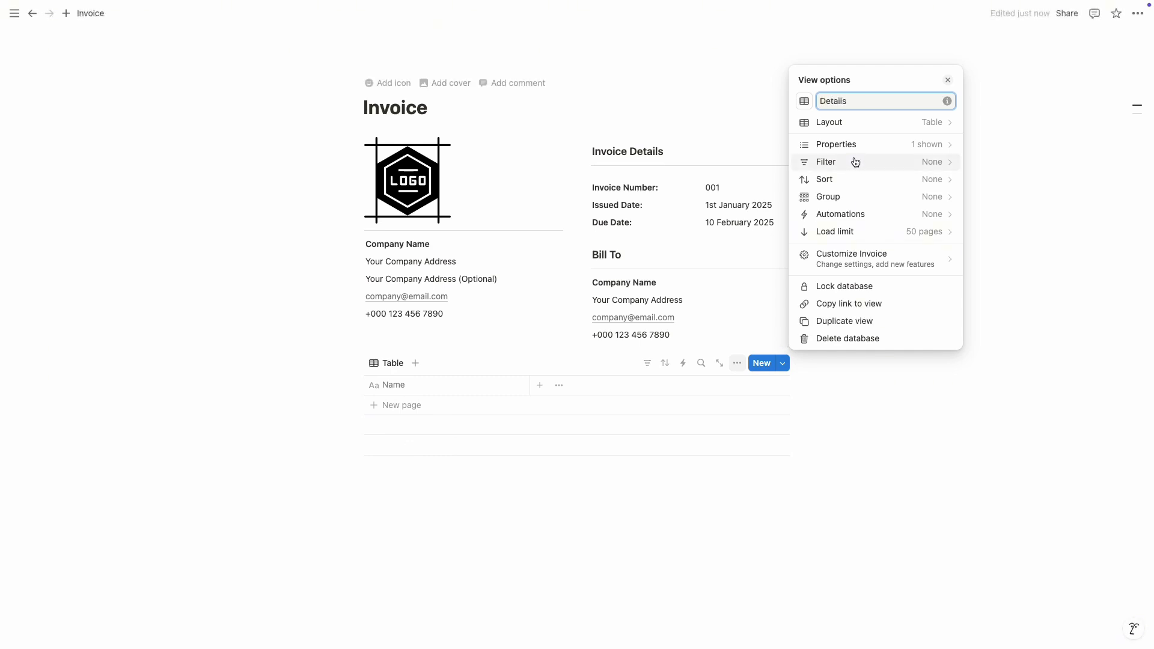
click(804, 102)
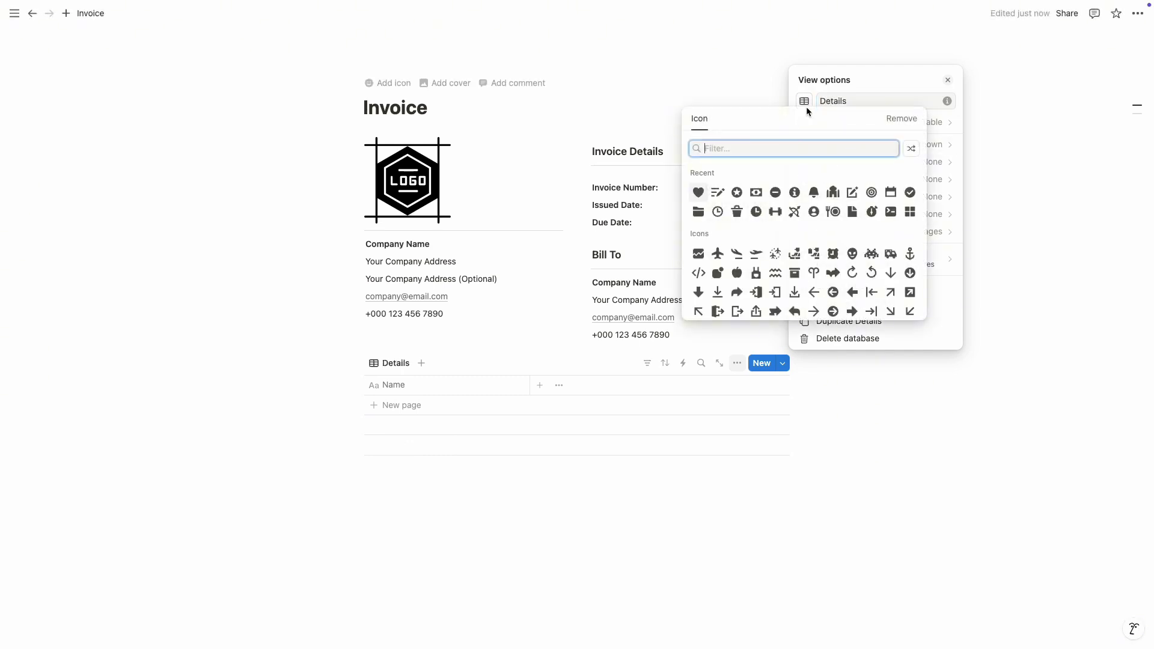
click(794, 192)
key(Escape)
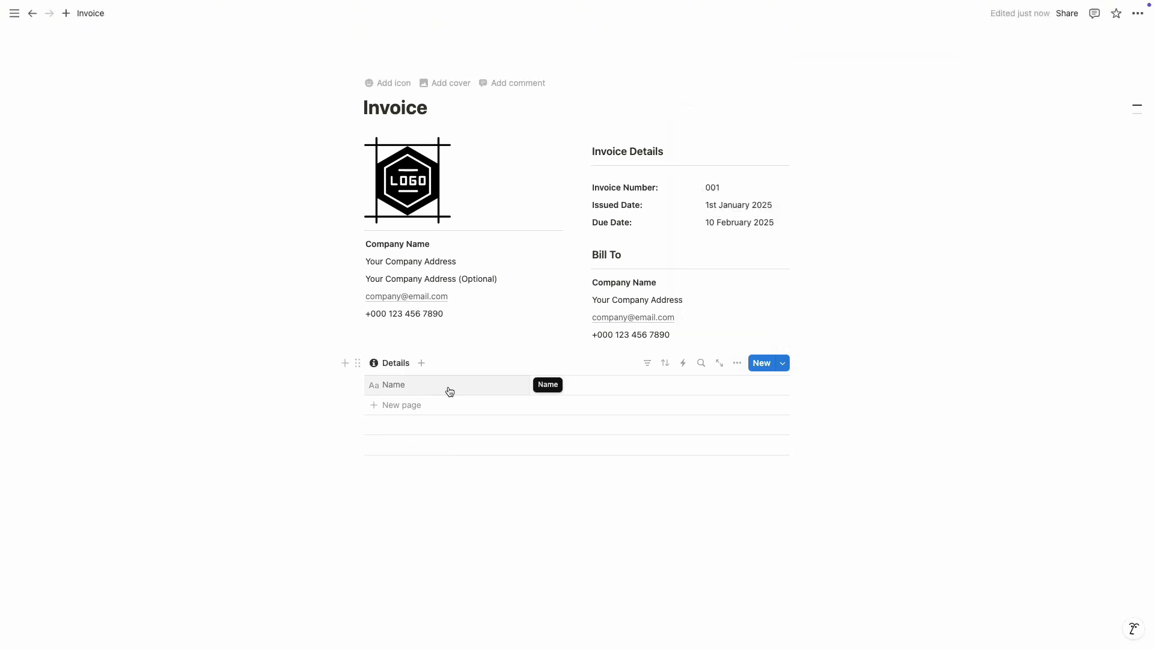
Step: Rename the database's Name property to "Description"
click(450, 391)
text(De)
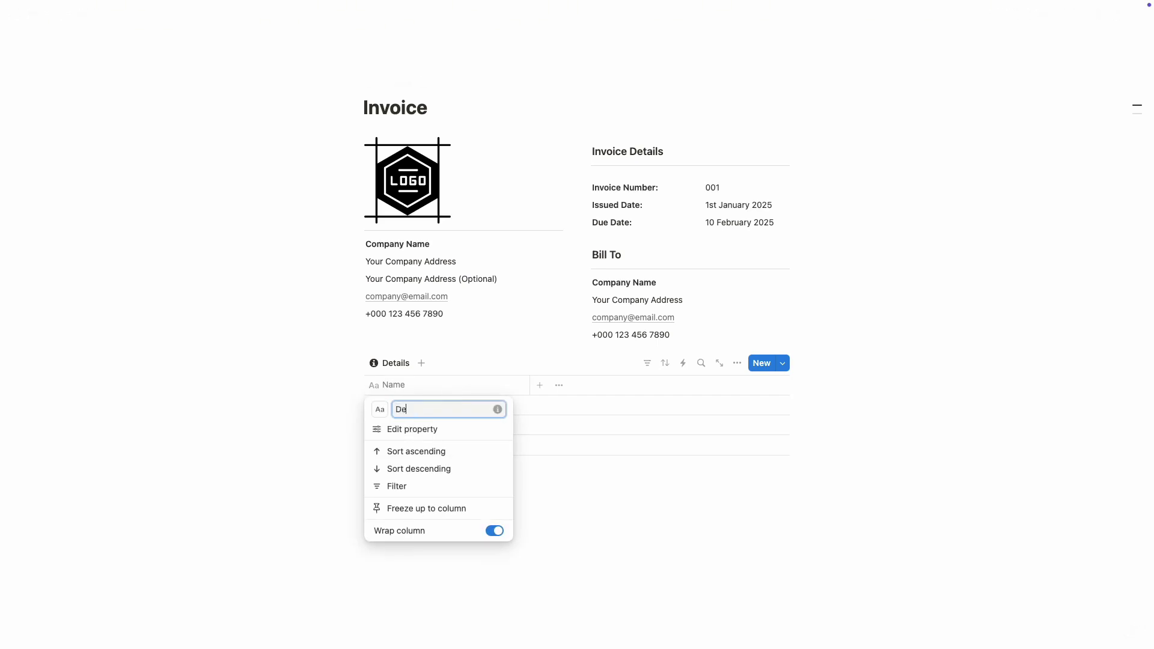
text(scription)
key(Return)
Step: Fill the Description column's three rows with "User Interface Design", "User Interface Development" and "Website Promotion"
click(419, 405)
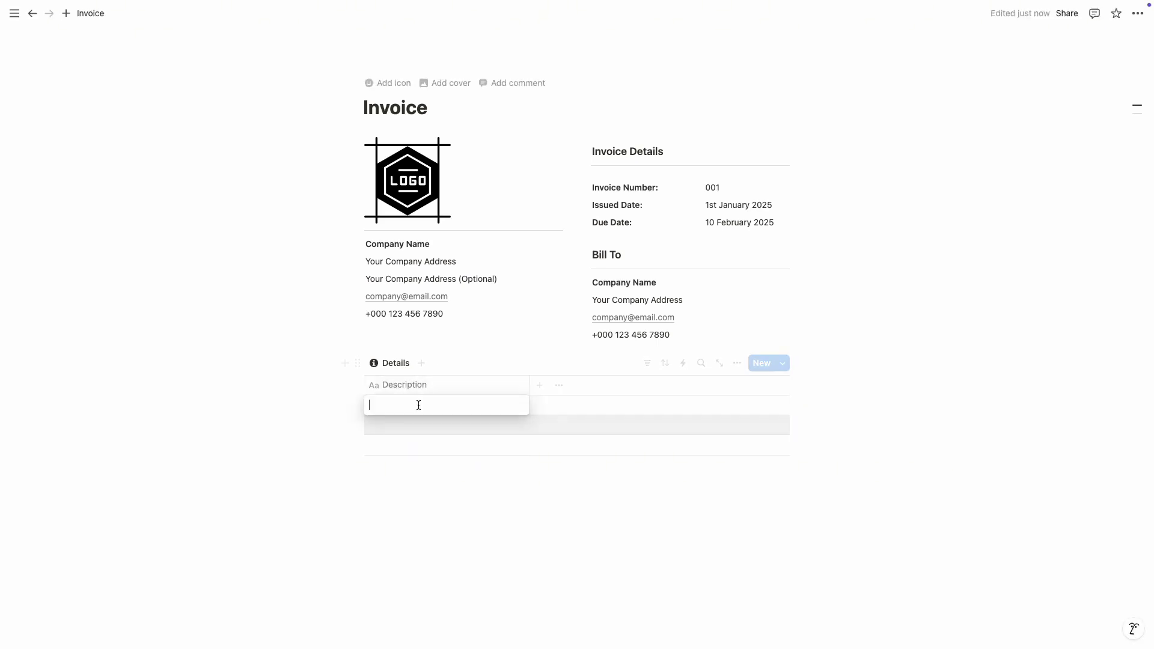
text(User Interfa)
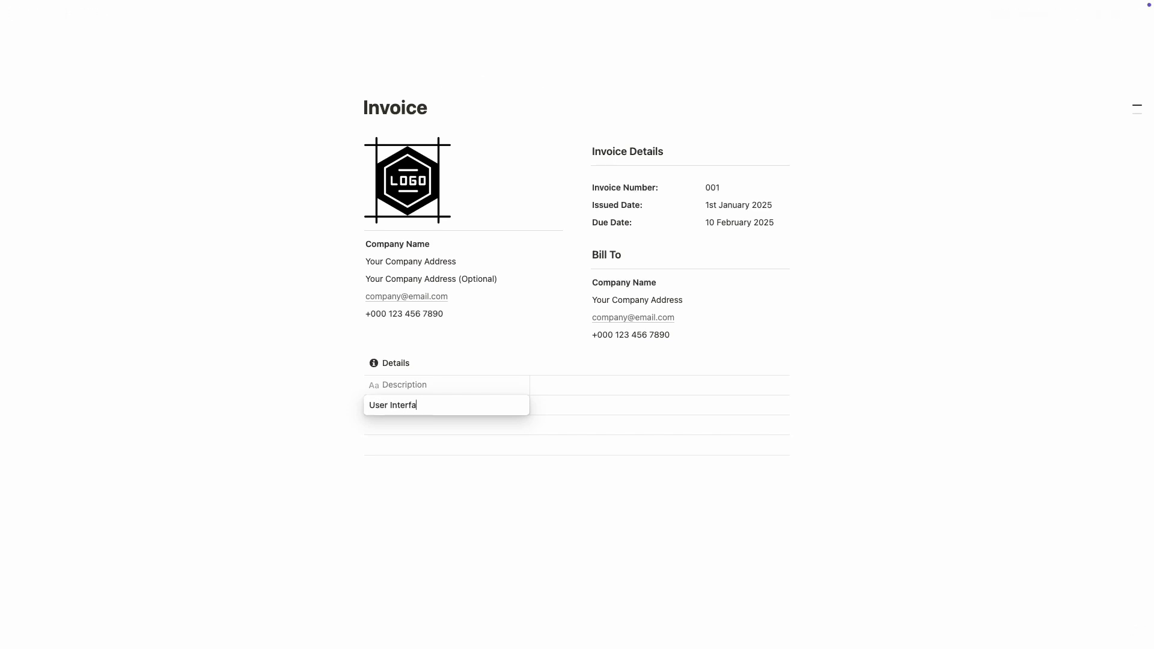
text(ce Design)
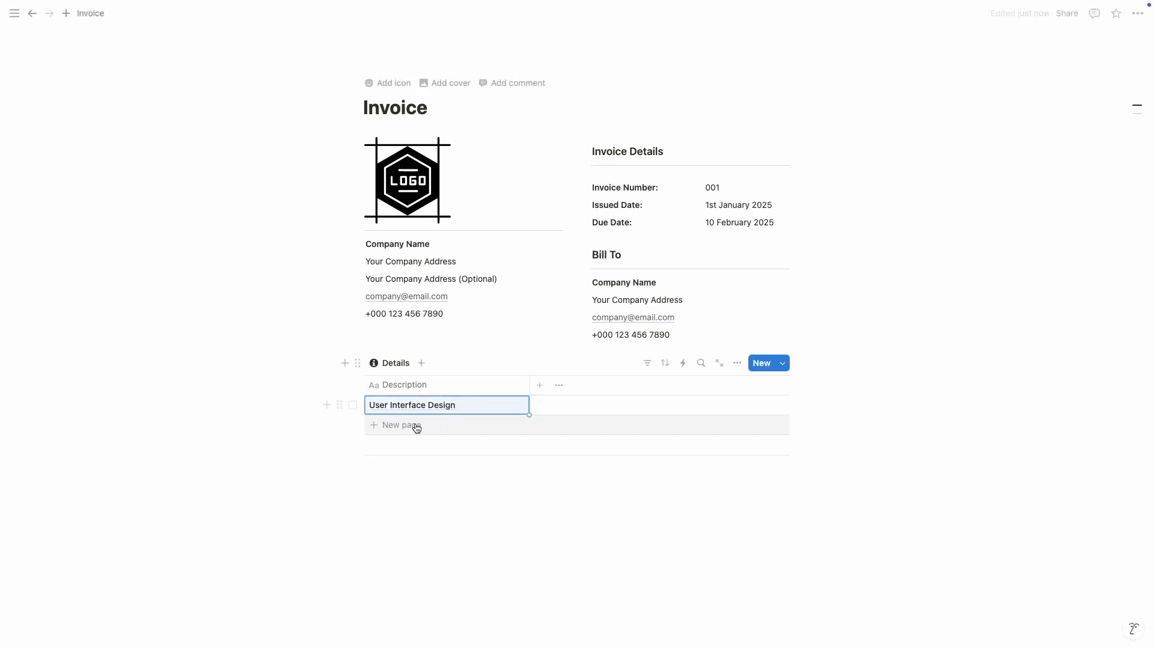
click(415, 445)
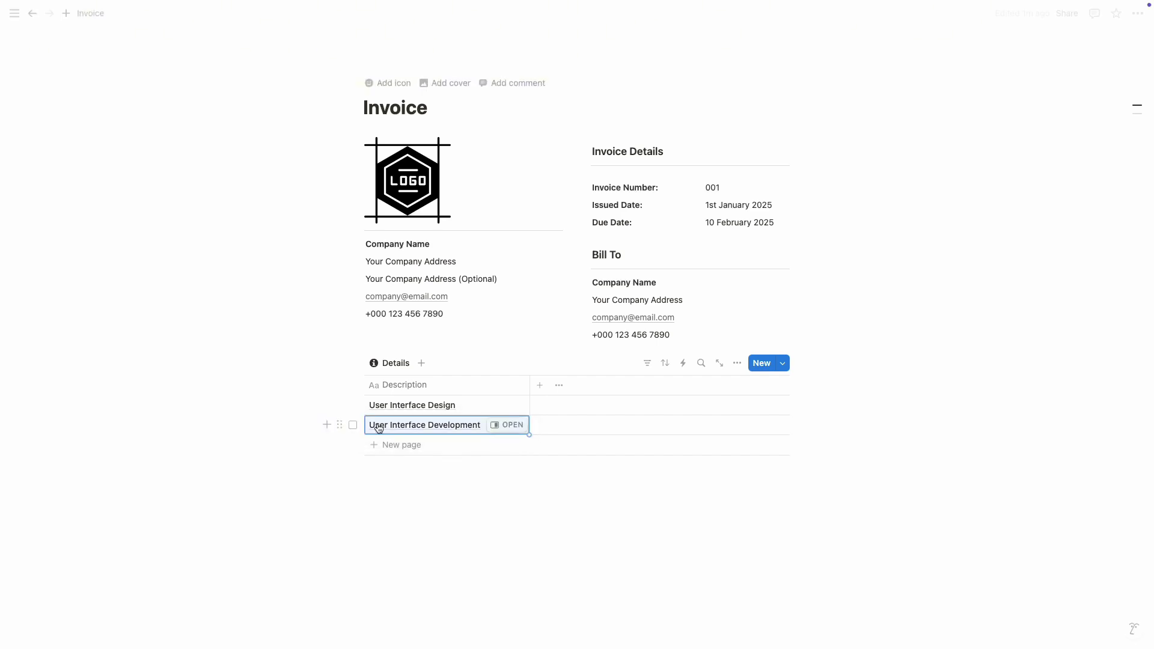
click(386, 444)
text(Web)
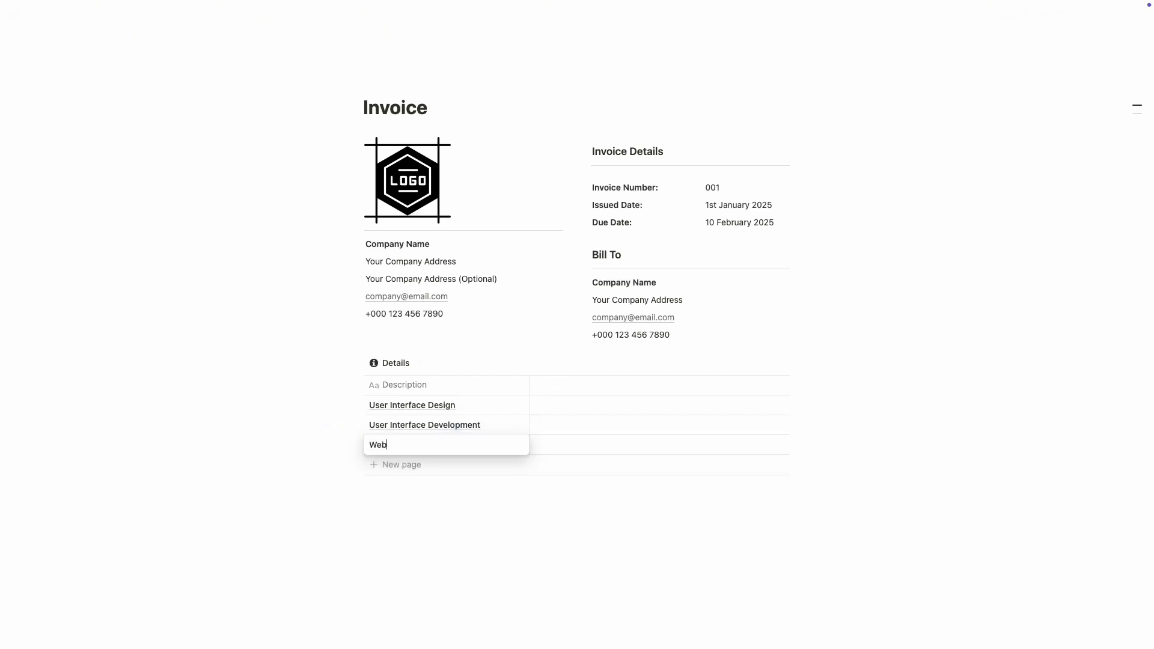
text(site Promotion)
key(Return)
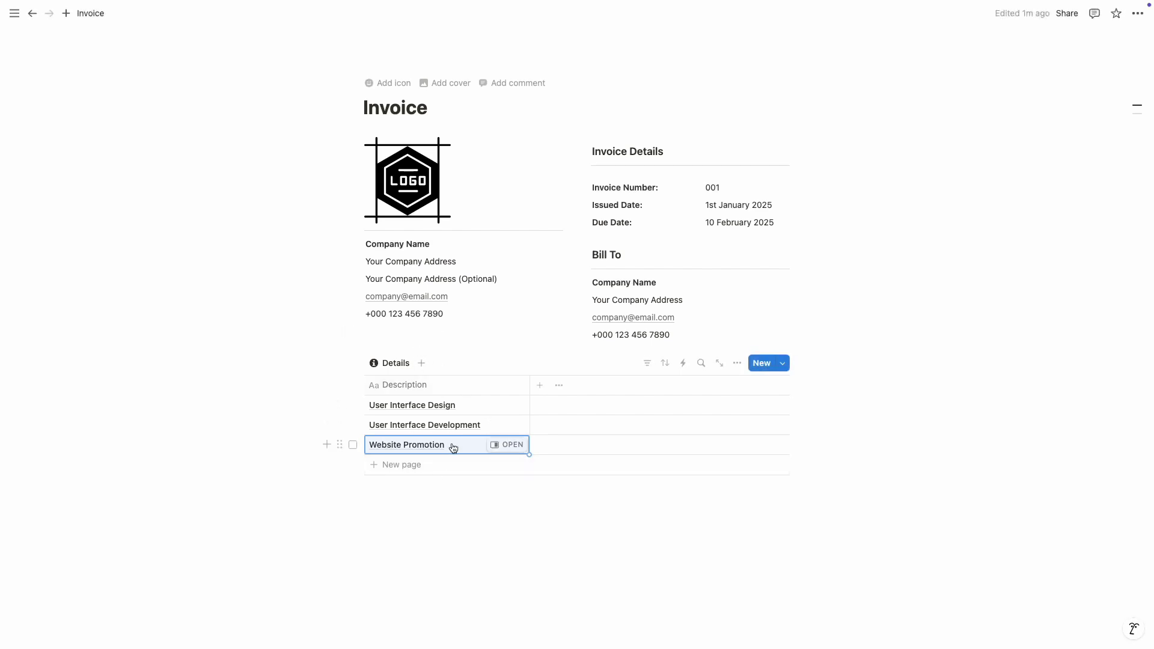
Step: Add a Number property to the invoice items database and set its number format to US Dollar
click(539, 387)
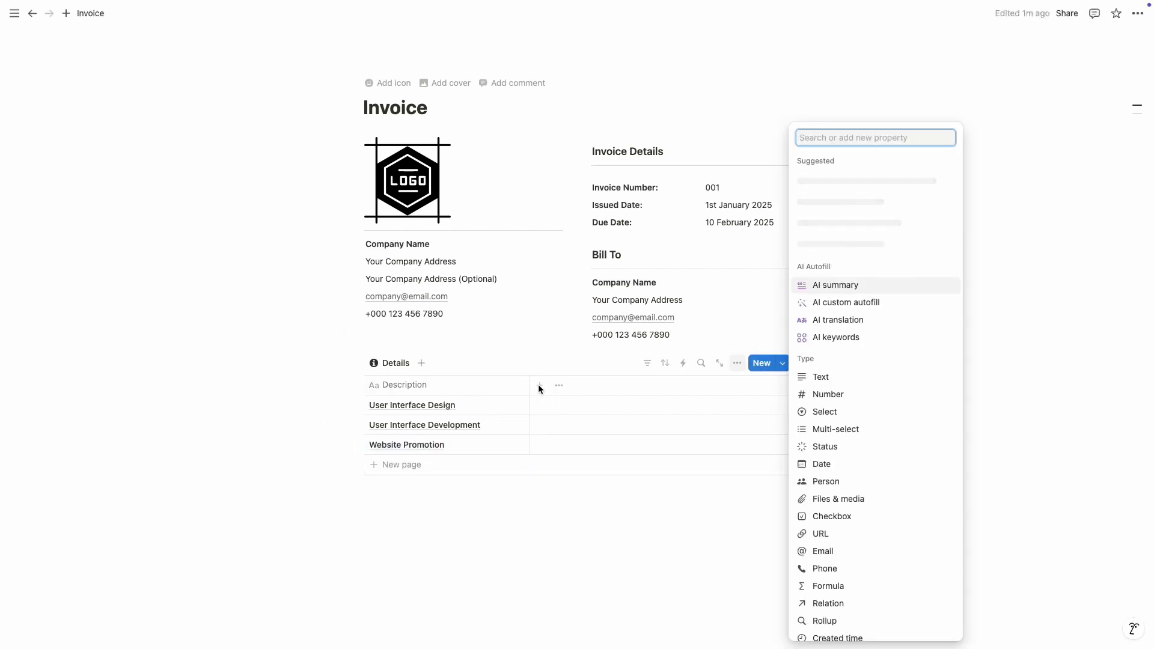
click(833, 398)
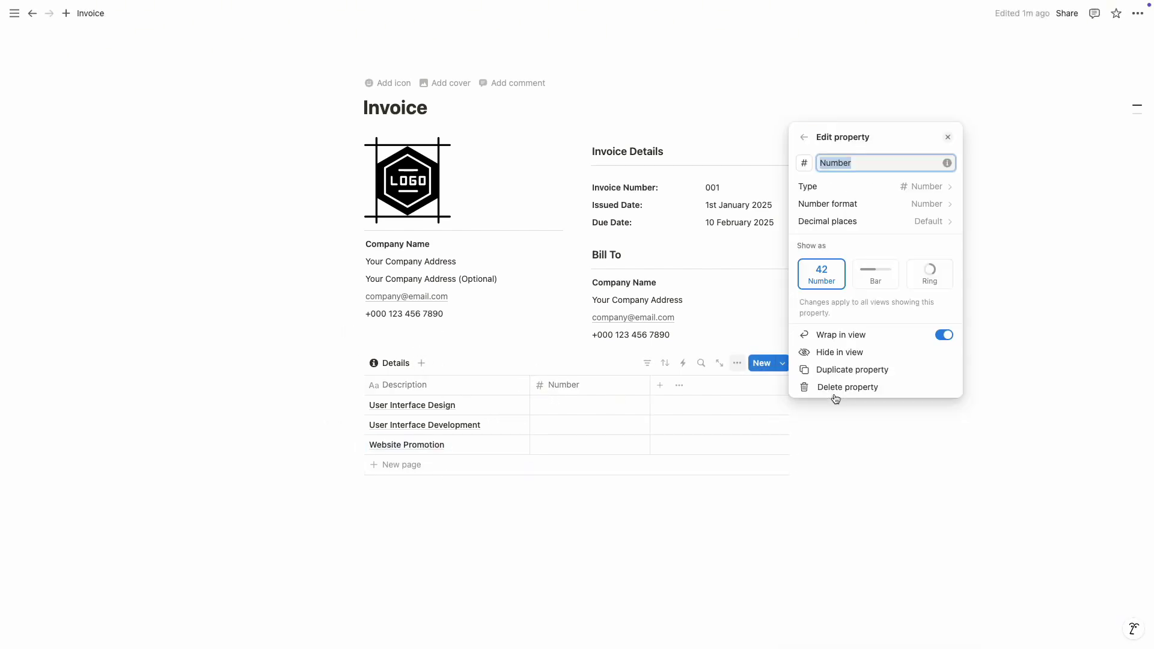
click(899, 204)
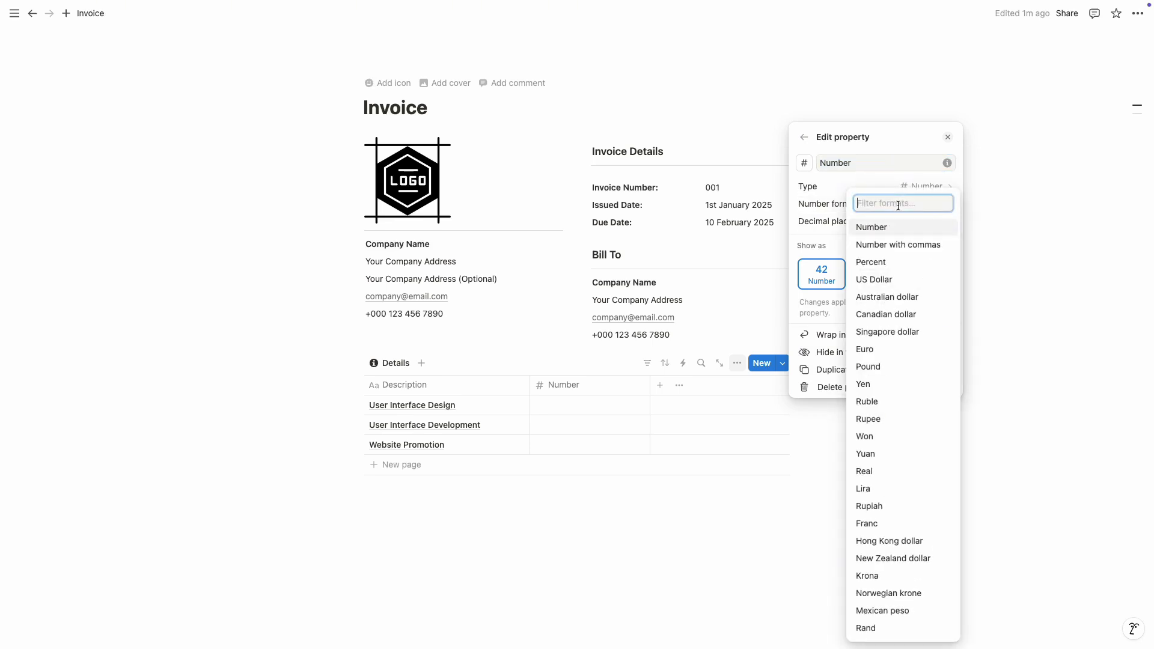
click(888, 280)
click(931, 206)
click(812, 225)
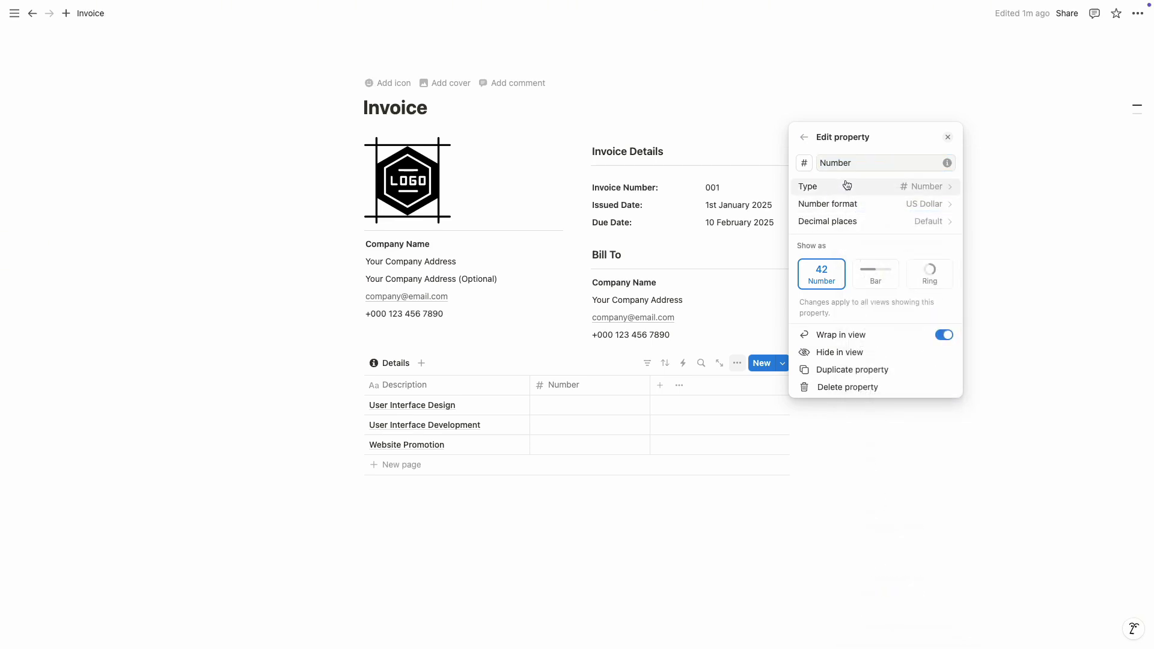
Step: Rename the new number property to "Qty/Hrs" and narrow its column to fit the name
click(850, 157)
double_click(849, 157)
text(Qty/Hr)
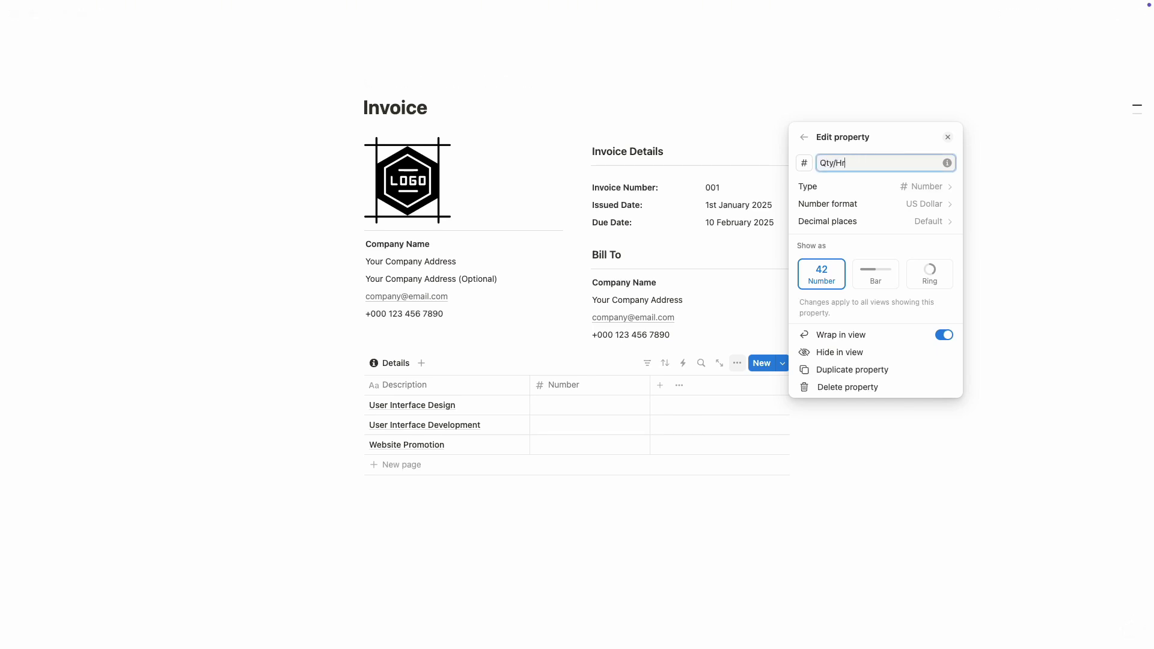
text(s)
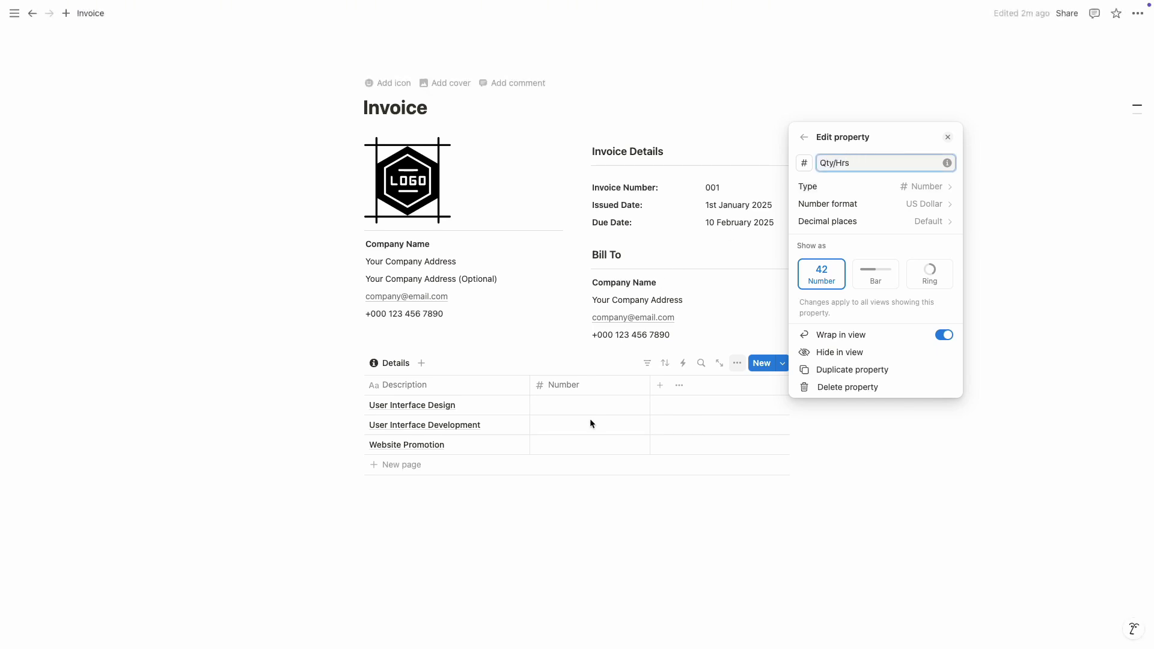
click(590, 418)
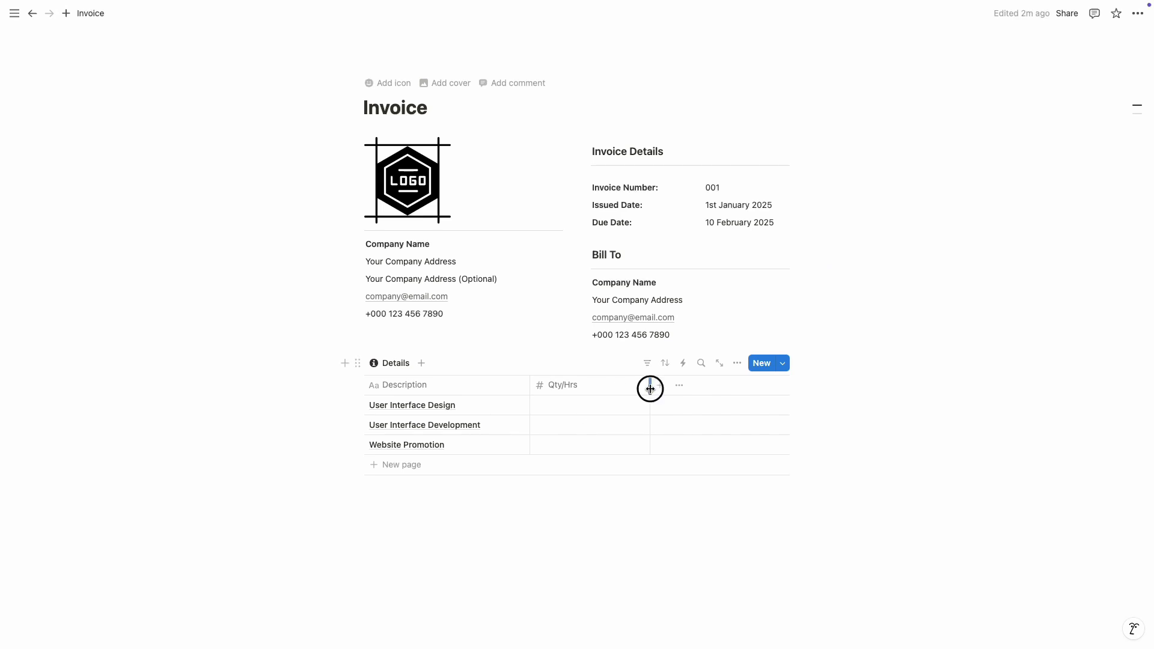
double_click(650, 389)
Step: Enter 3 as the Qty/Hrs value for the User Interface Design row
click(562, 408)
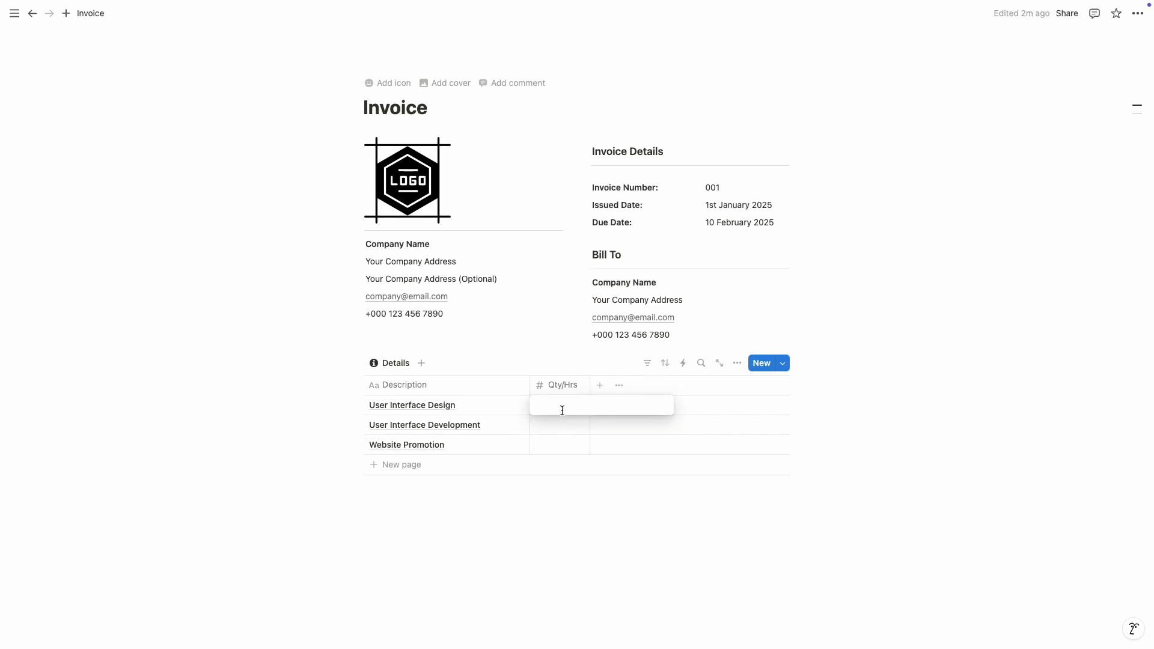
click(604, 426)
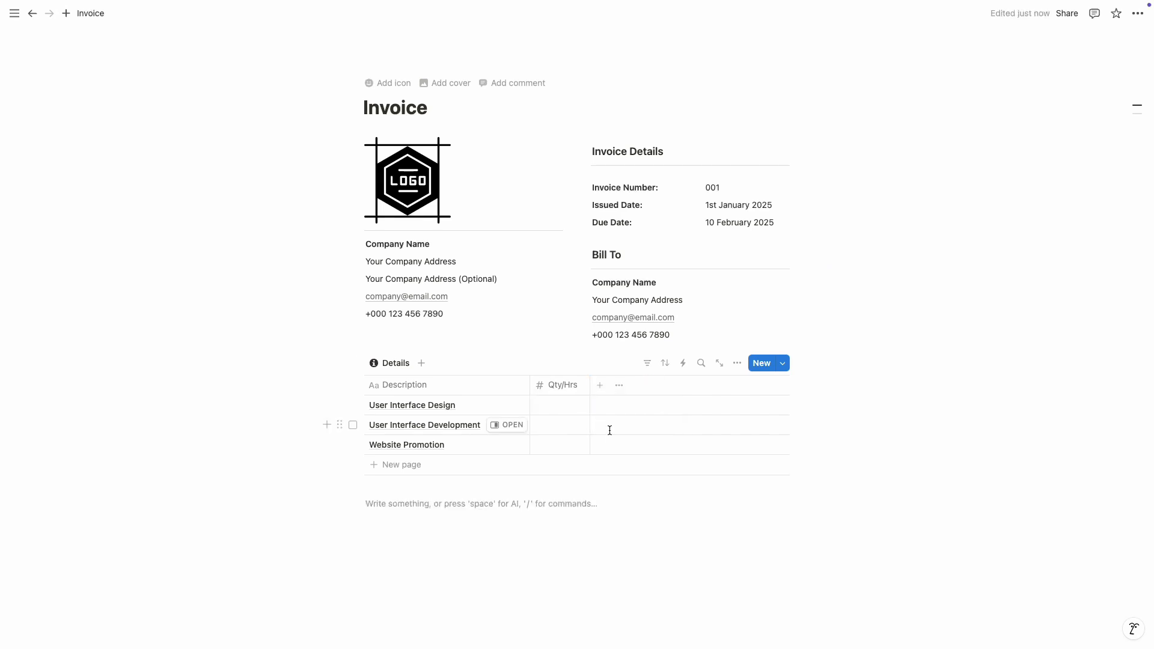
click(569, 408)
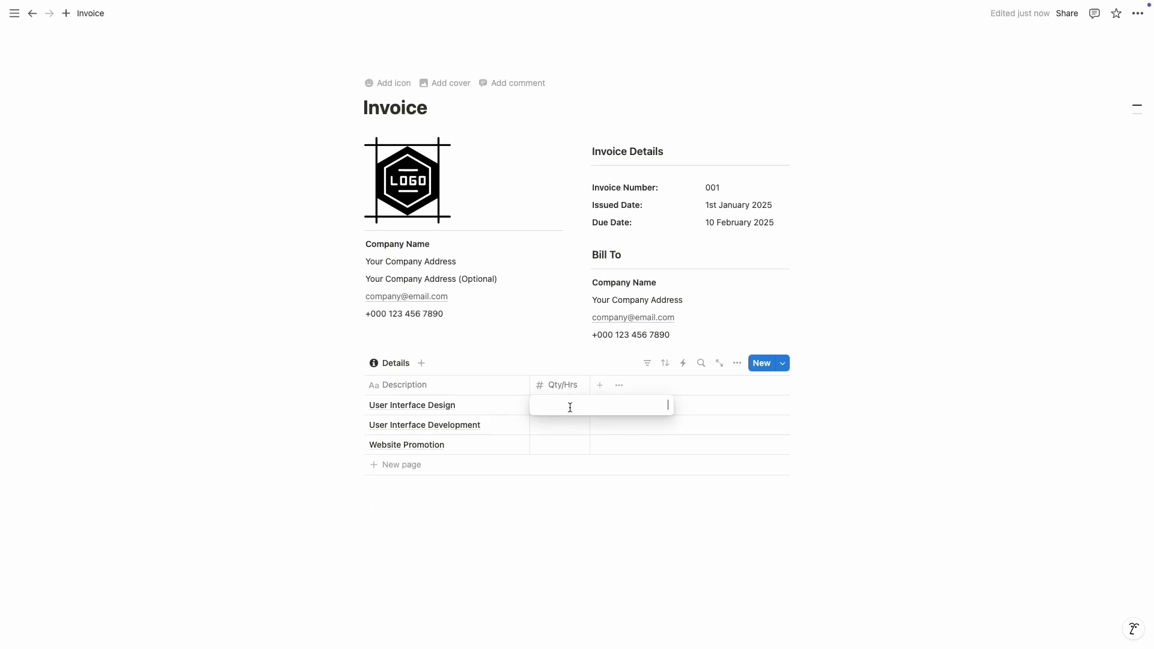
key(Return)
click(560, 406)
text(3)
key(Return)
Step: Set the Qty/Hrs property's number format to plain Number
click(555, 385)
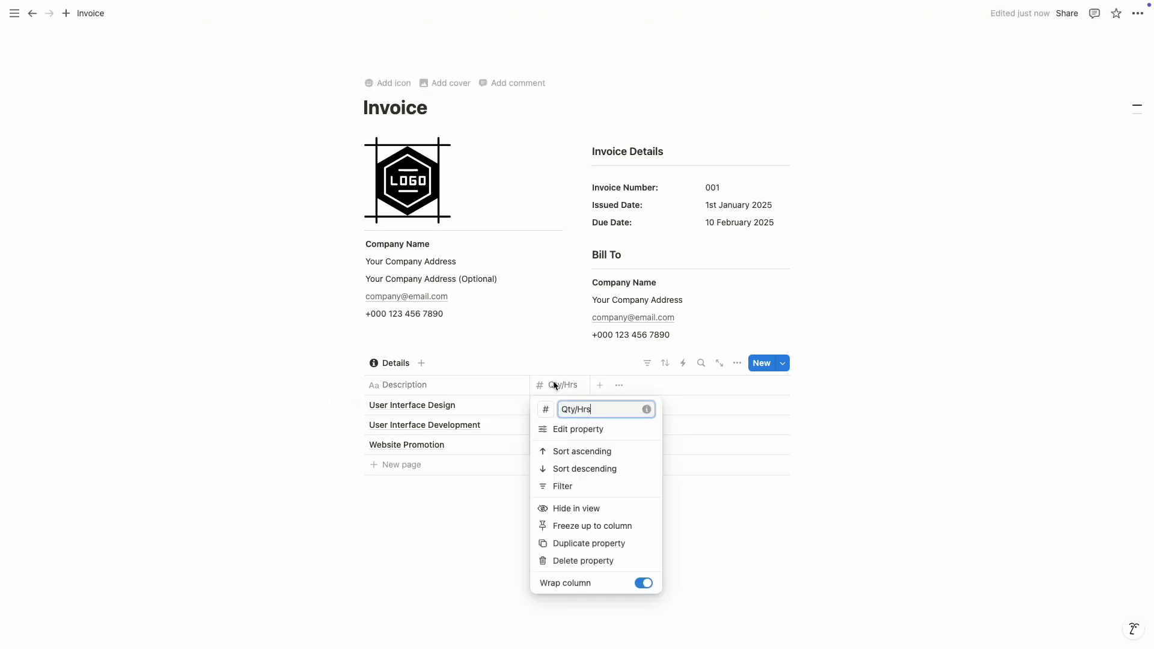
click(568, 429)
click(929, 157)
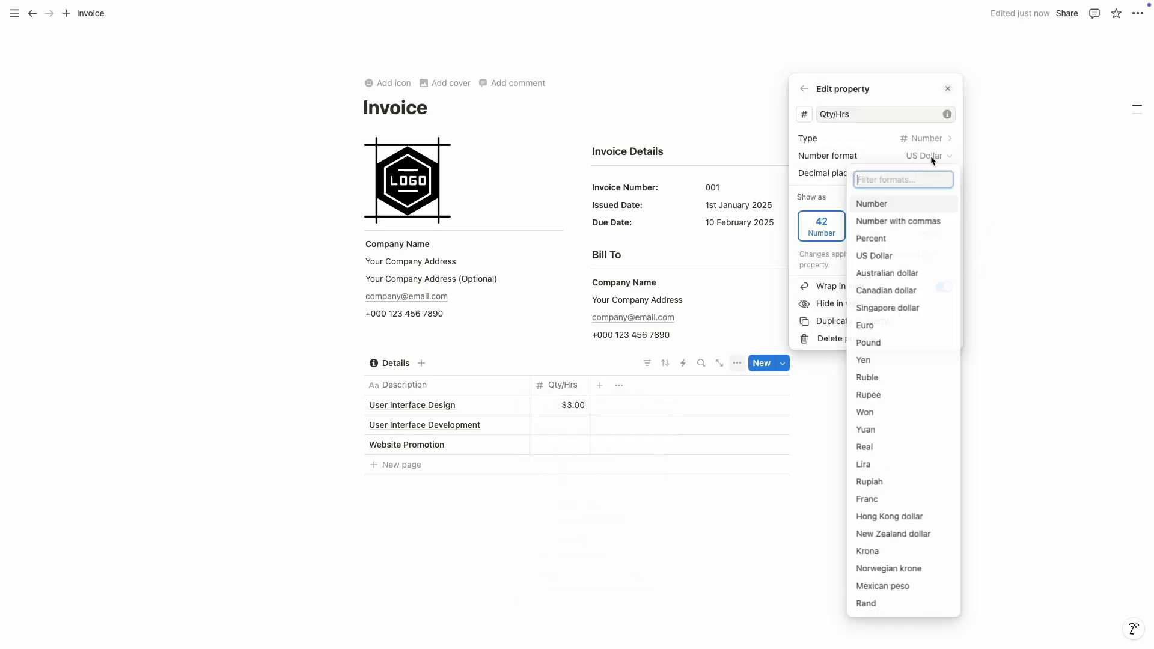
click(889, 209)
click(576, 373)
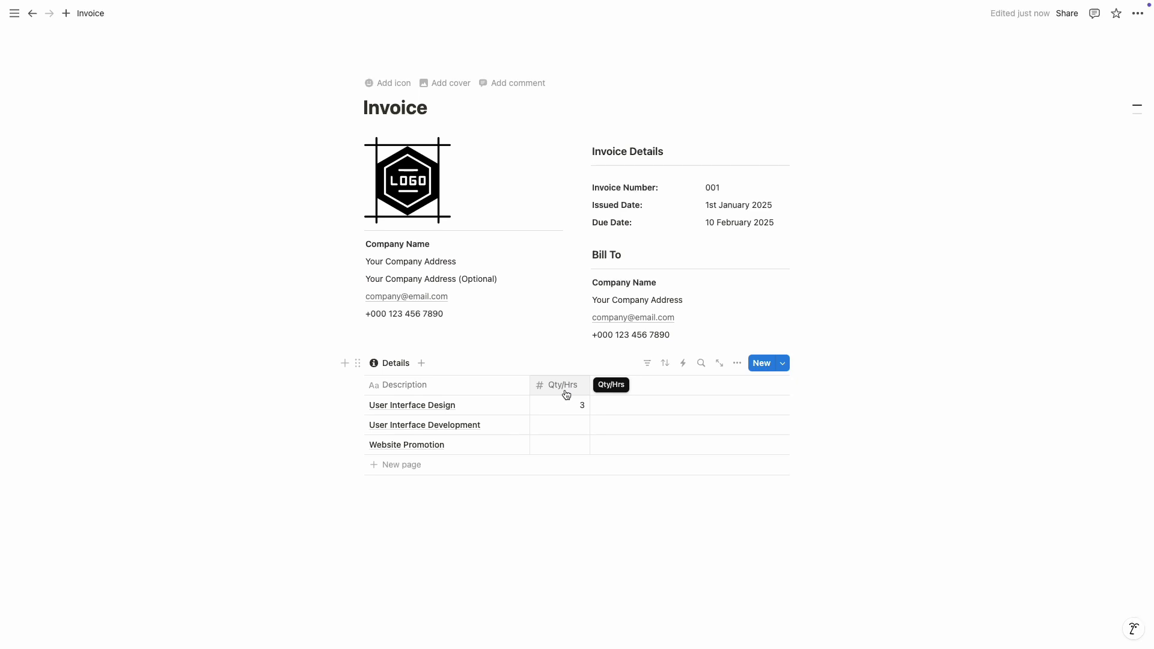
Step: Enter Qty/Hrs values of 3 for User Interface Development and 5 for Website Promotion
click(561, 424)
text(3)
key(Return)
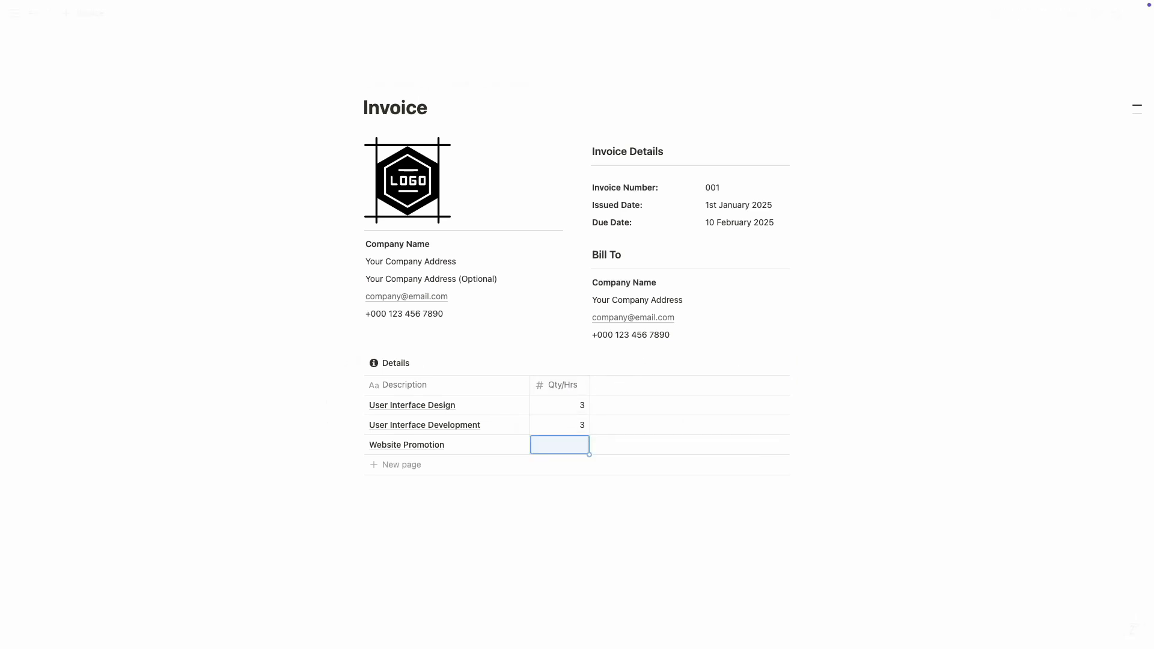
text(5)
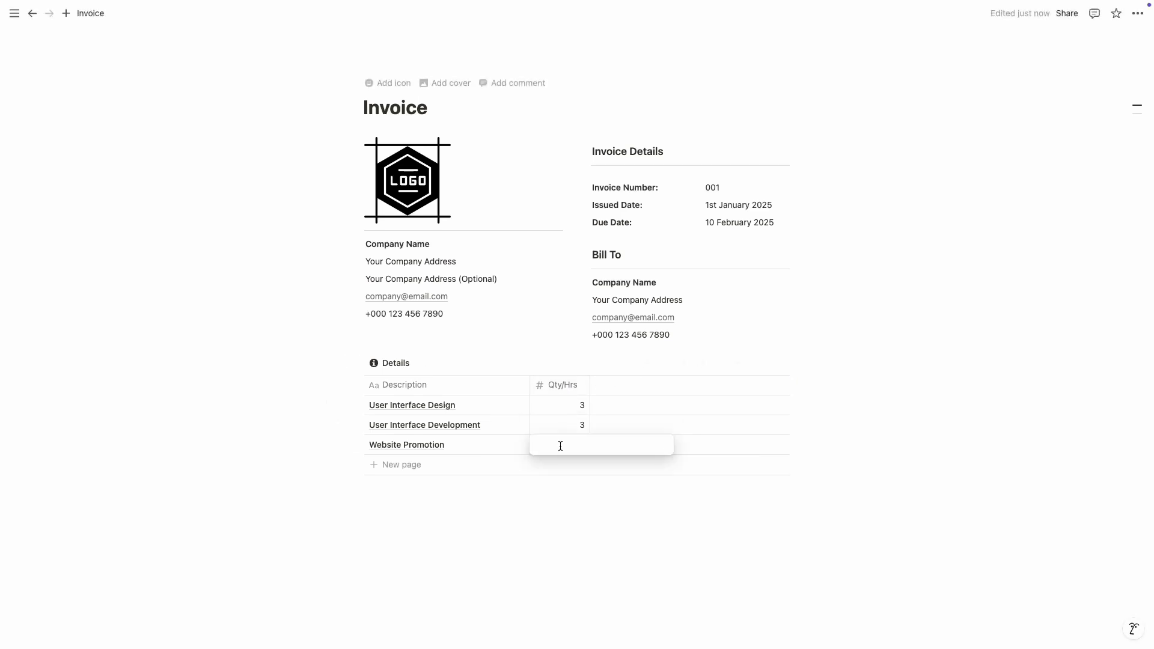
key(Return)
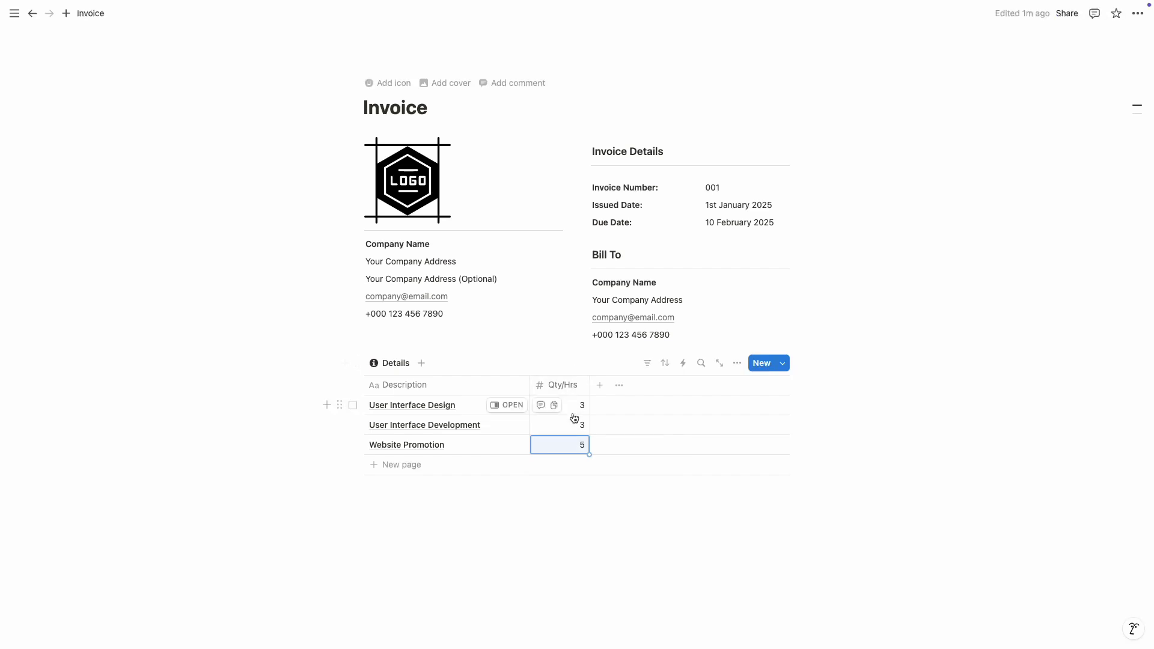
Step: Add another Number property named "Rate" and give it the circled star icon
click(600, 384)
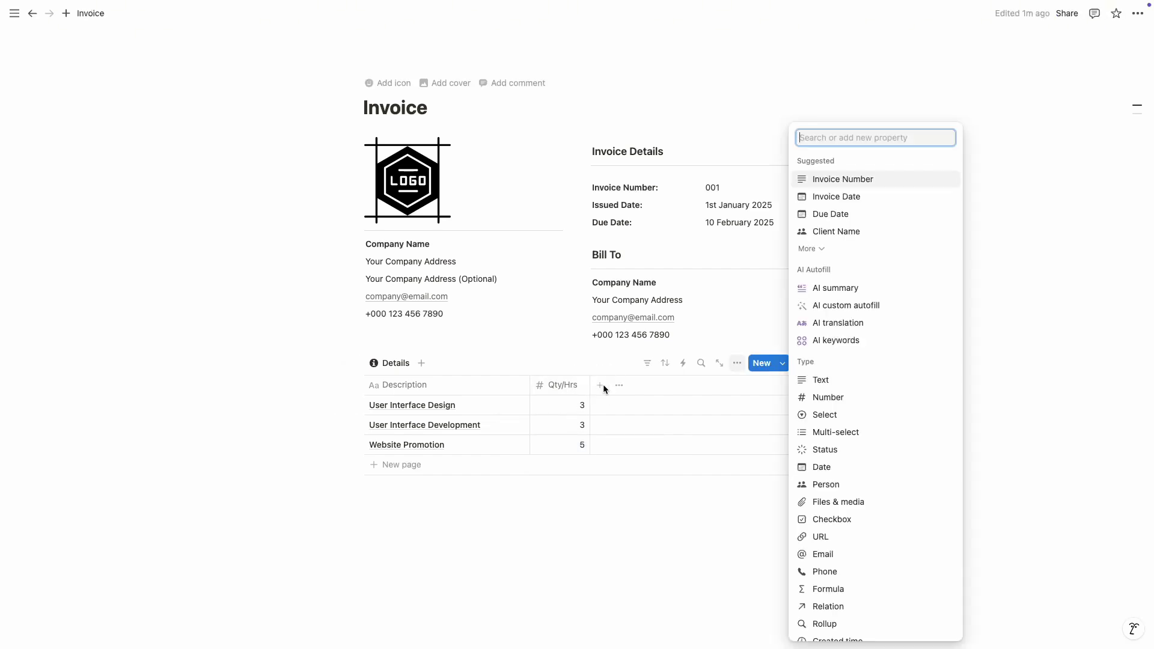
click(829, 397)
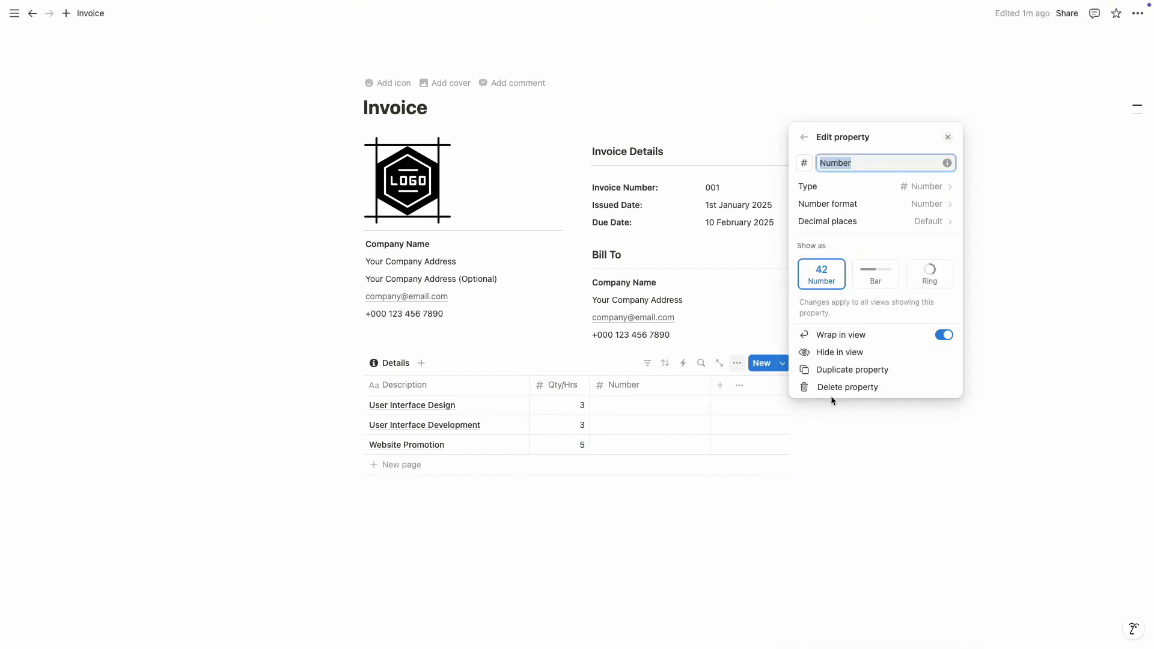
text(Rate)
click(805, 162)
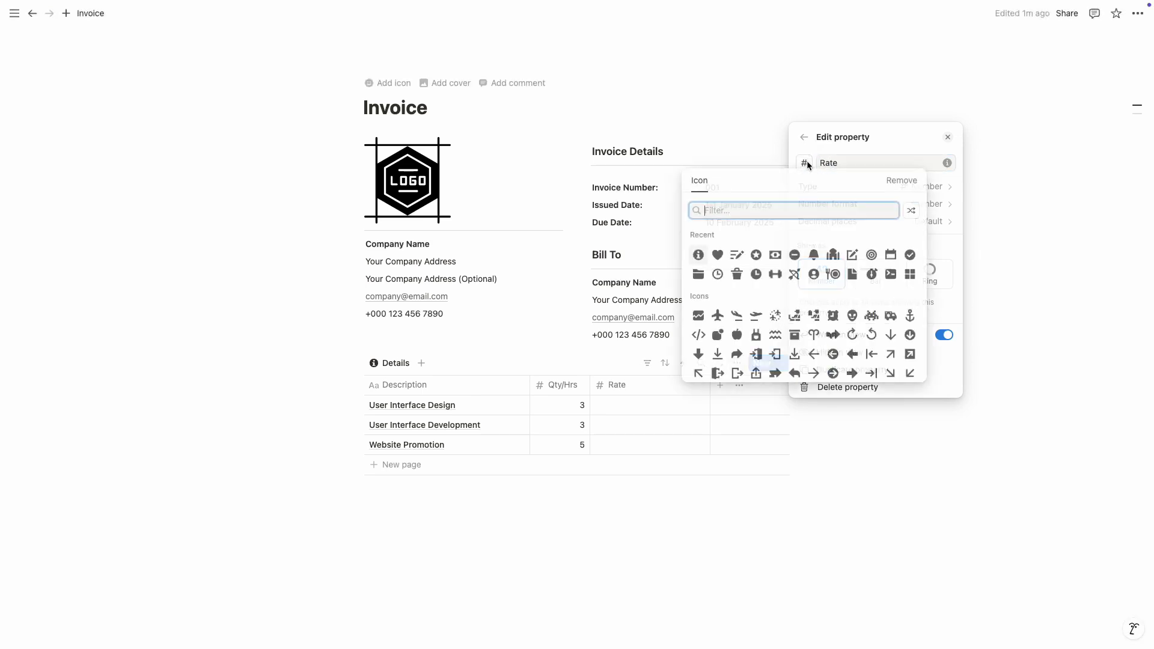
click(755, 256)
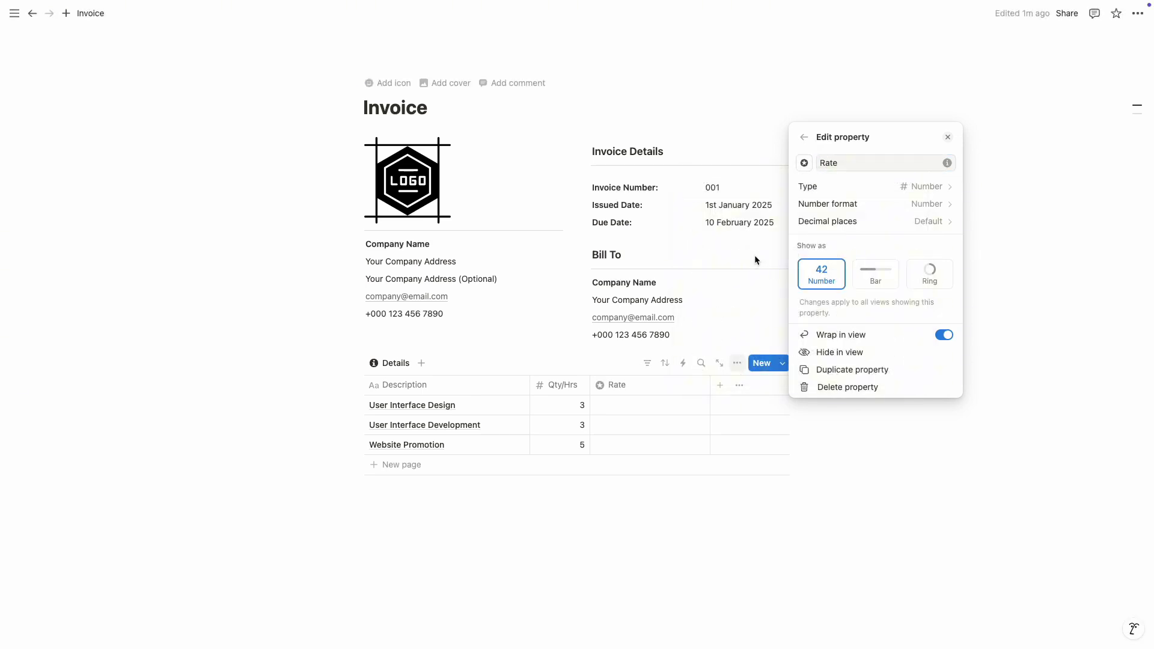
Step: Set the Rate property's number format to US Dollar and narrow its column to match the Qty/Hrs column
click(841, 202)
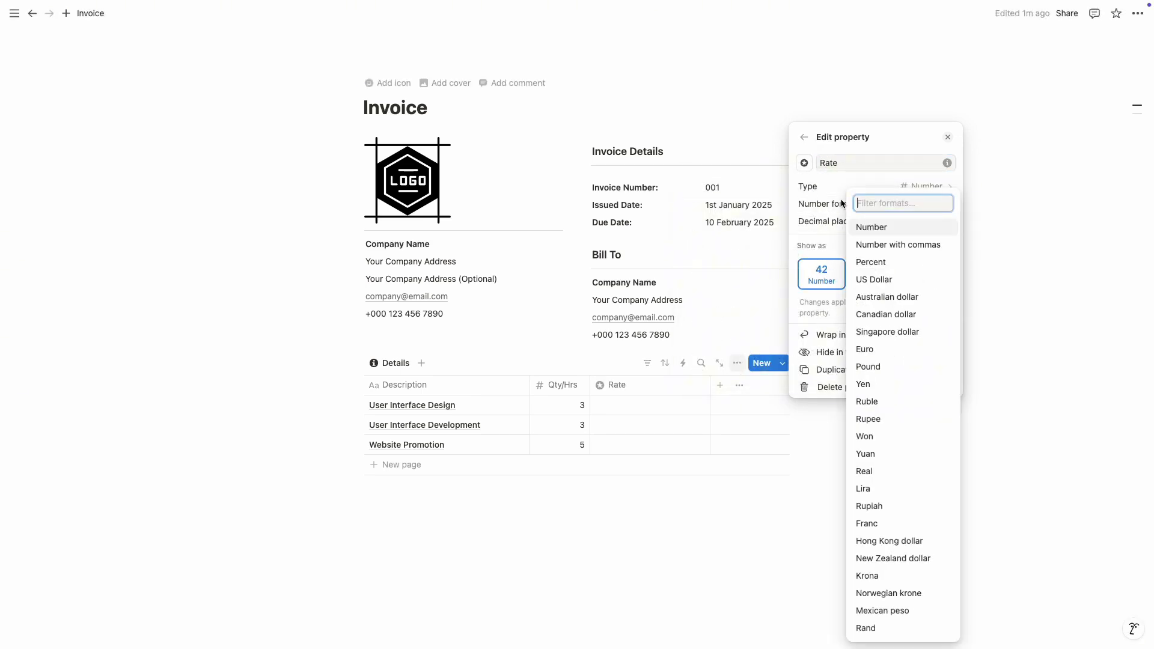
click(864, 282)
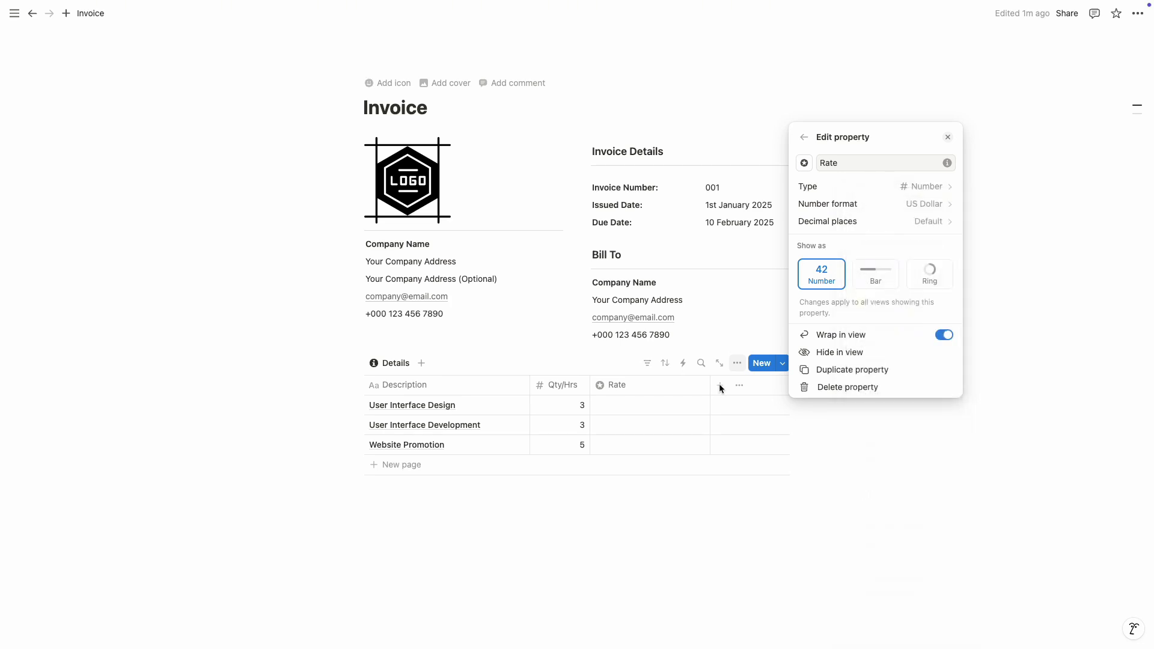
click(719, 383)
drag(710, 386, 649, 386)
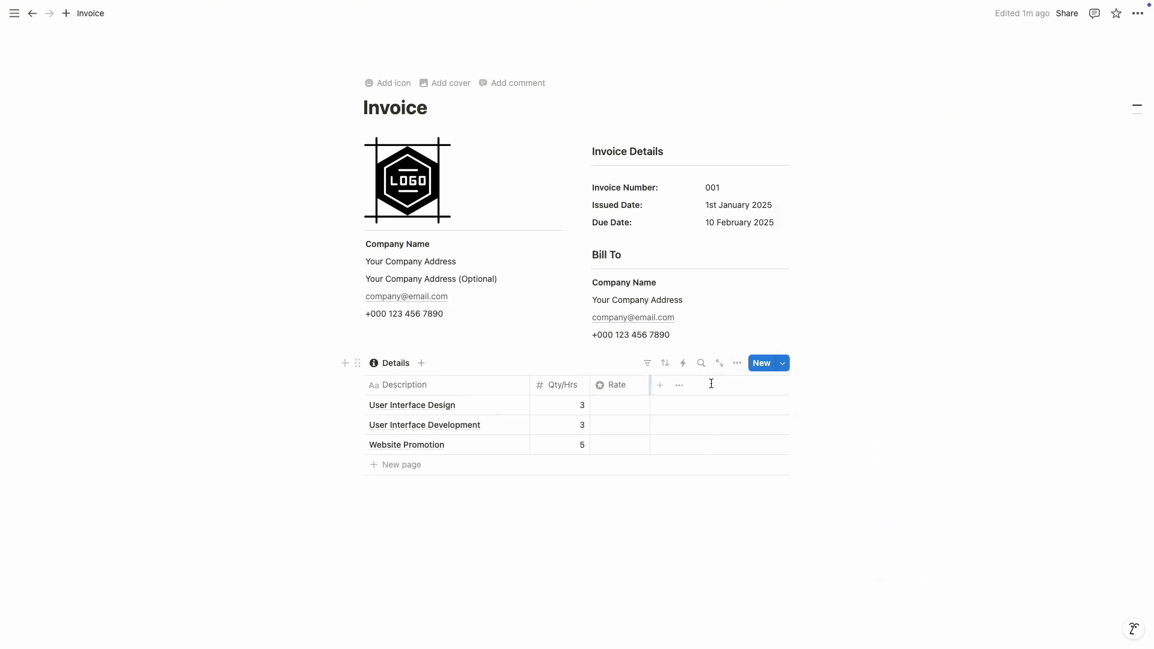
Step: Enter rates of 50 for User Interface Design, 100 for User Interface Development and 100 for Website Promotion
click(613, 401)
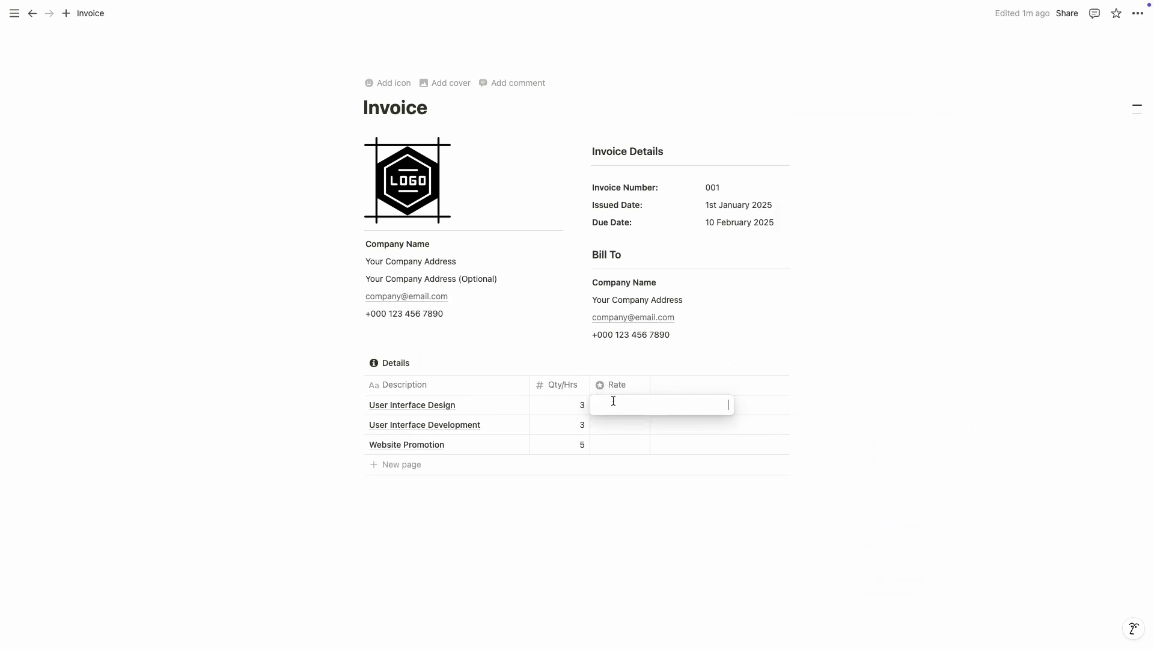
text(50)
key(Return)
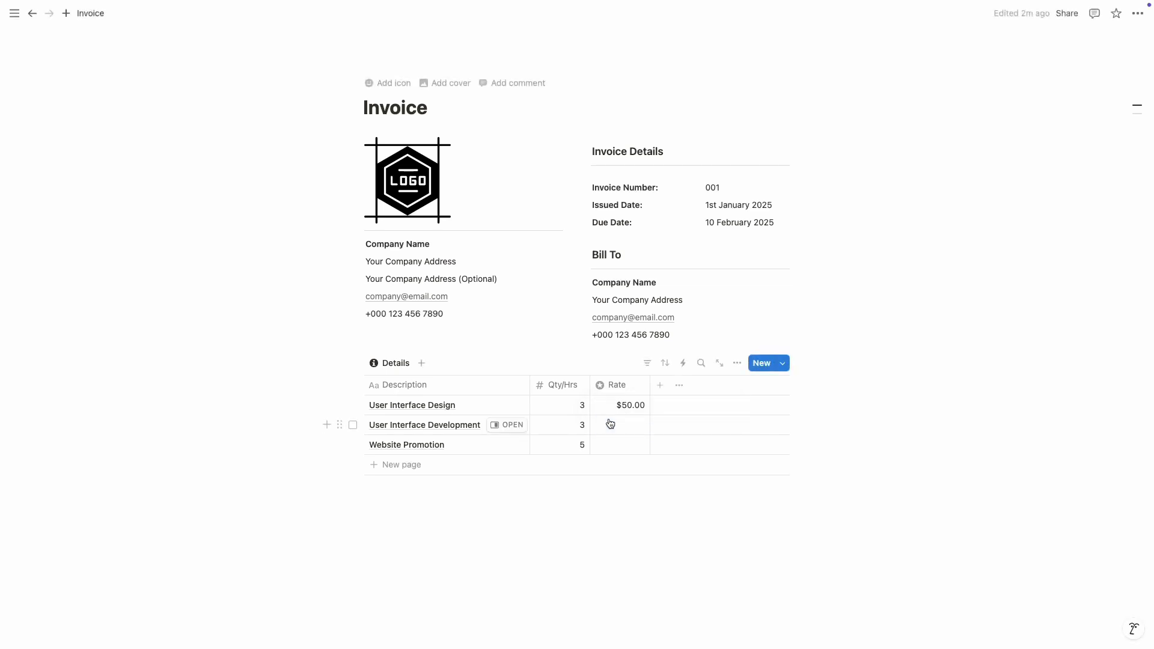
click(608, 419)
text(100)
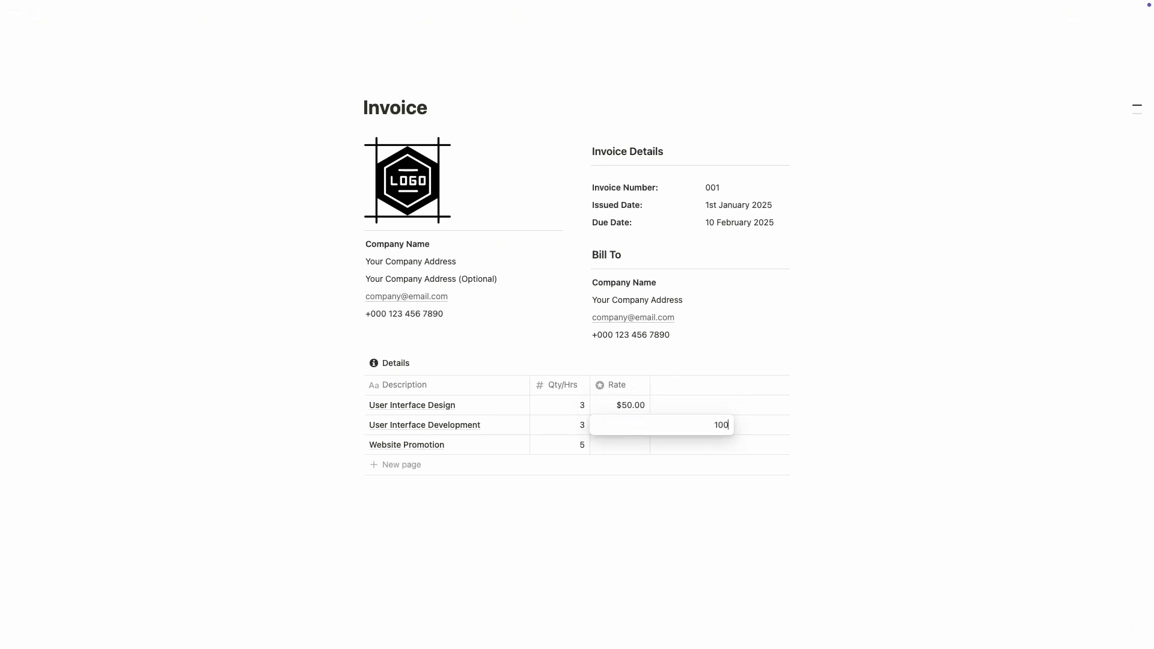
key(Return)
click(611, 442)
text(100)
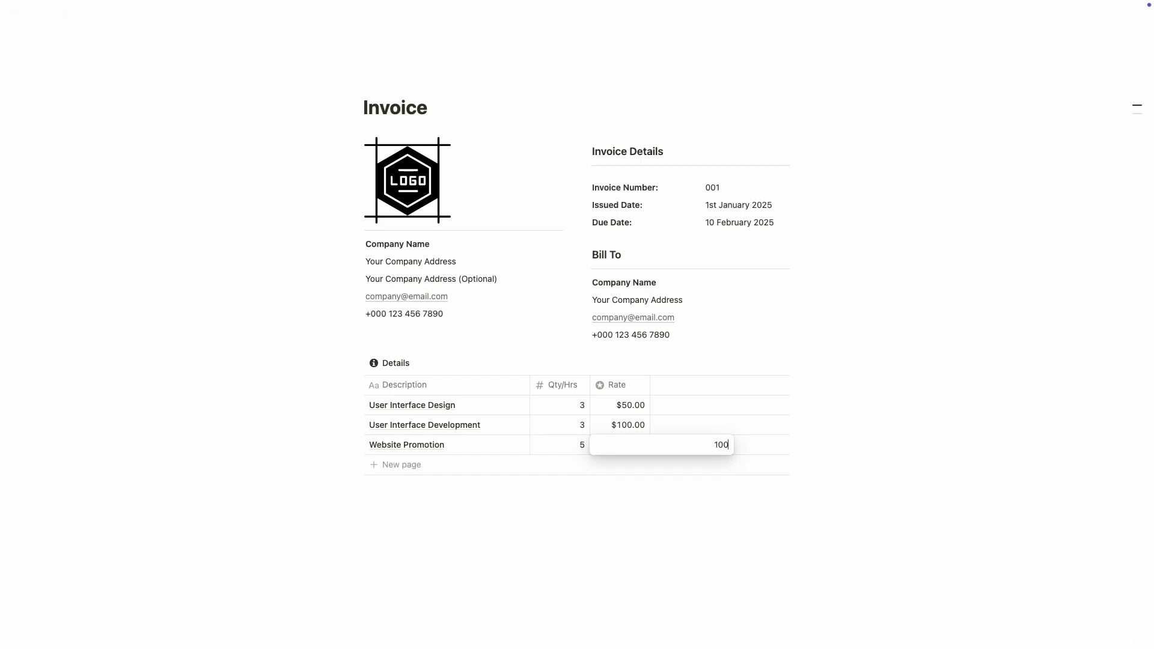
key(Return)
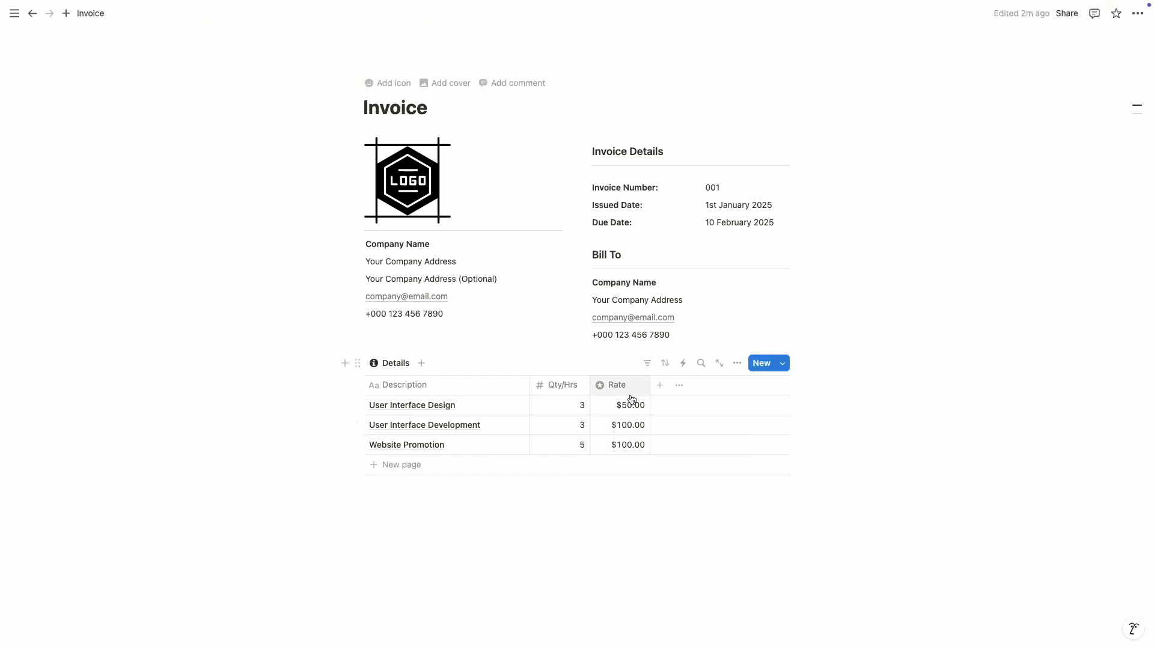
Step: Duplicate the Rate property, name the copy "Discount" and give it the circled minus icon
click(628, 388)
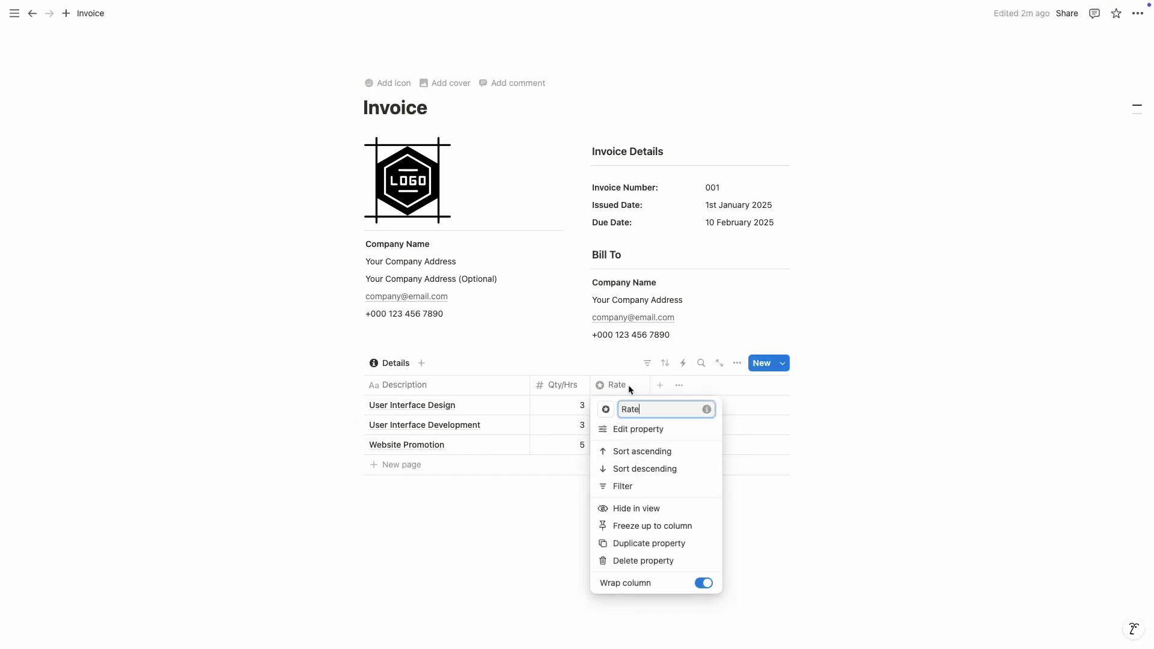
click(654, 543)
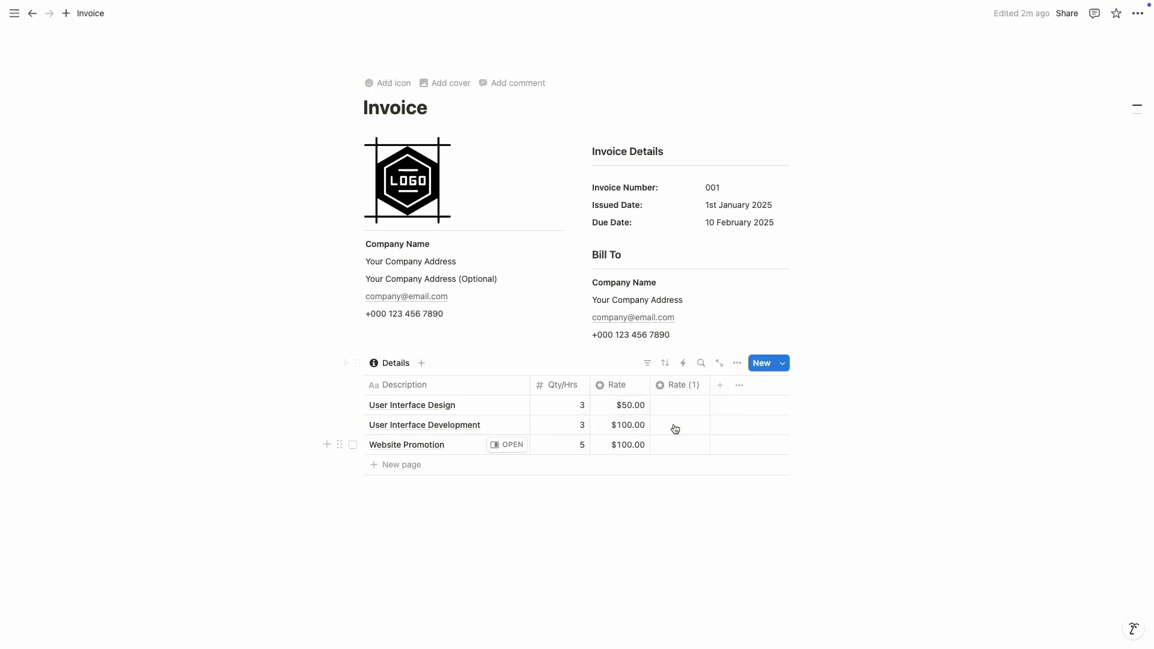
click(676, 387)
triple_click(686, 406)
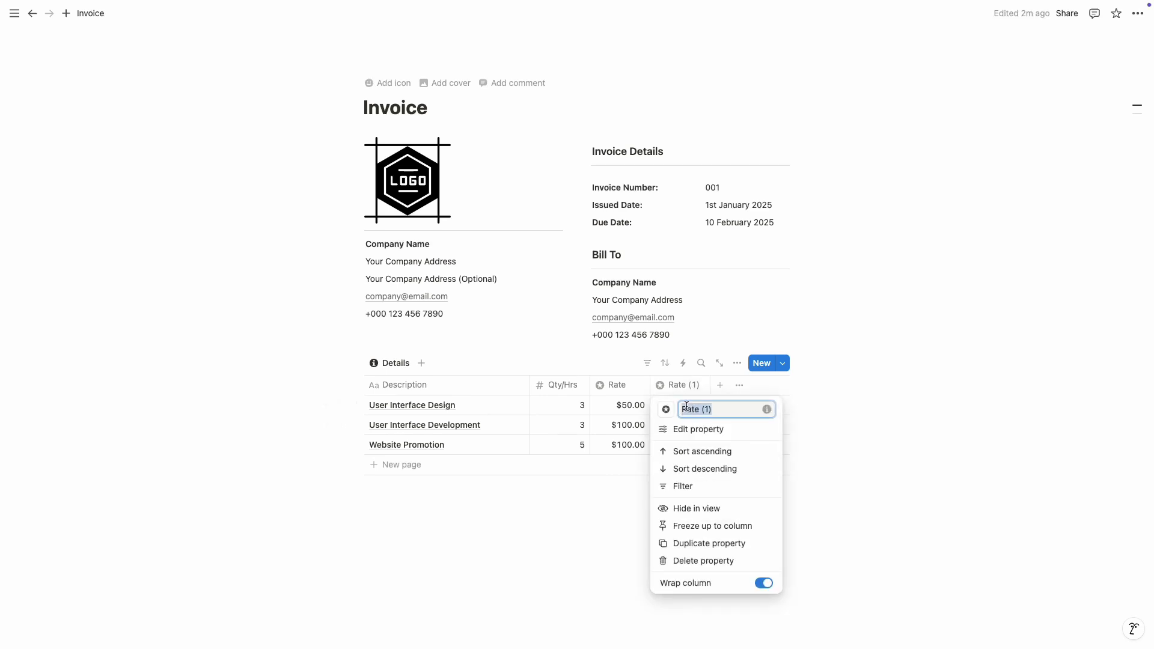
text(D)
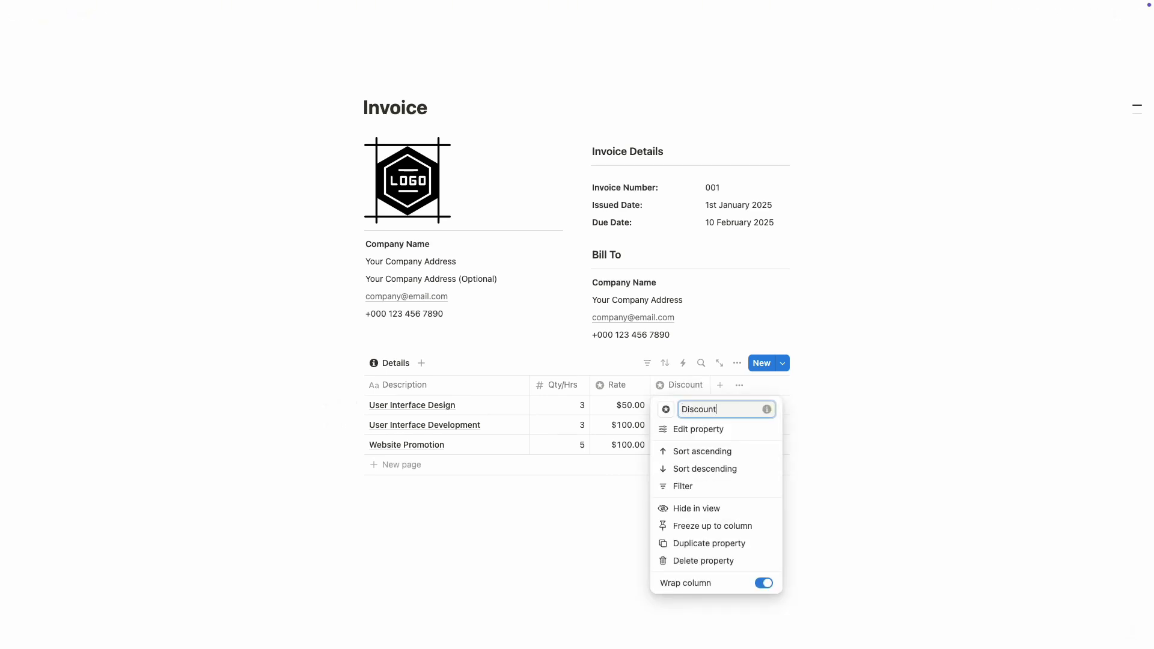
text(iscount)
click(666, 409)
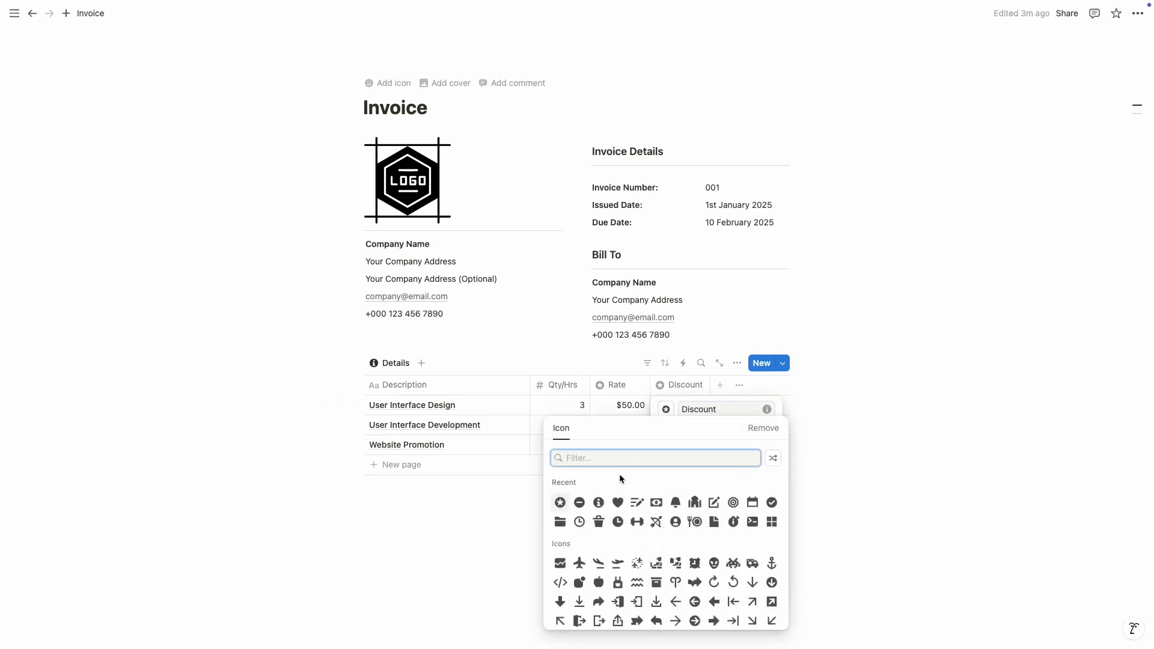
click(579, 503)
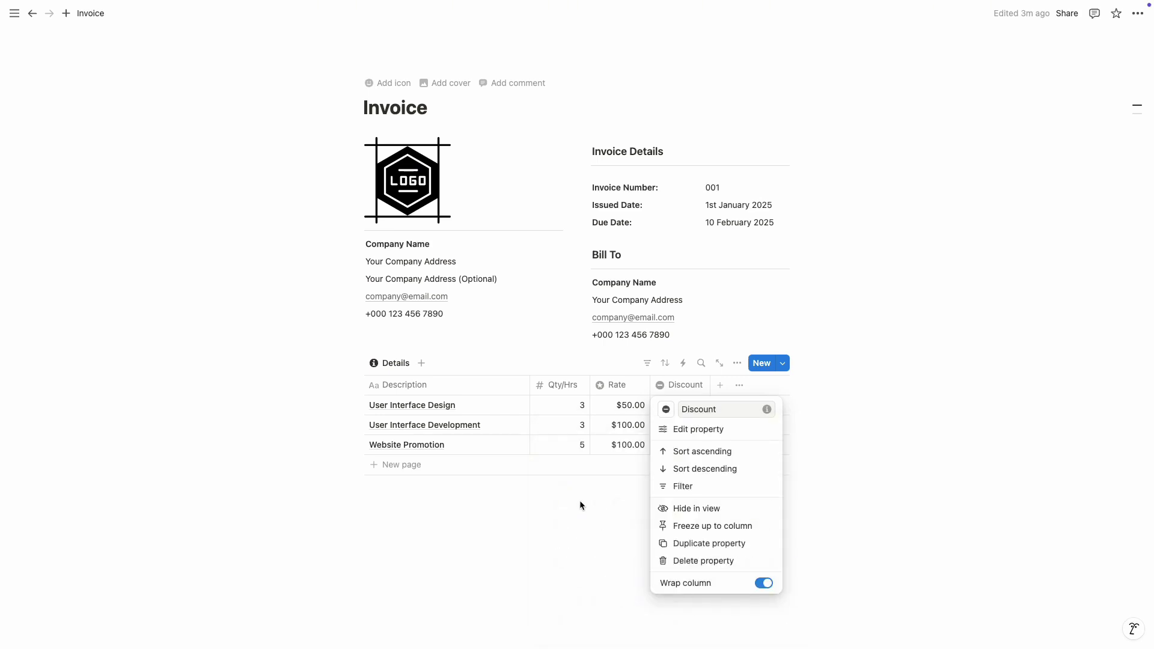
click(579, 505)
Step: Enter discounts of 50 for User Interface Design, 50 for User Interface Development and 100 for Website Promotion
click(679, 405)
text(50)
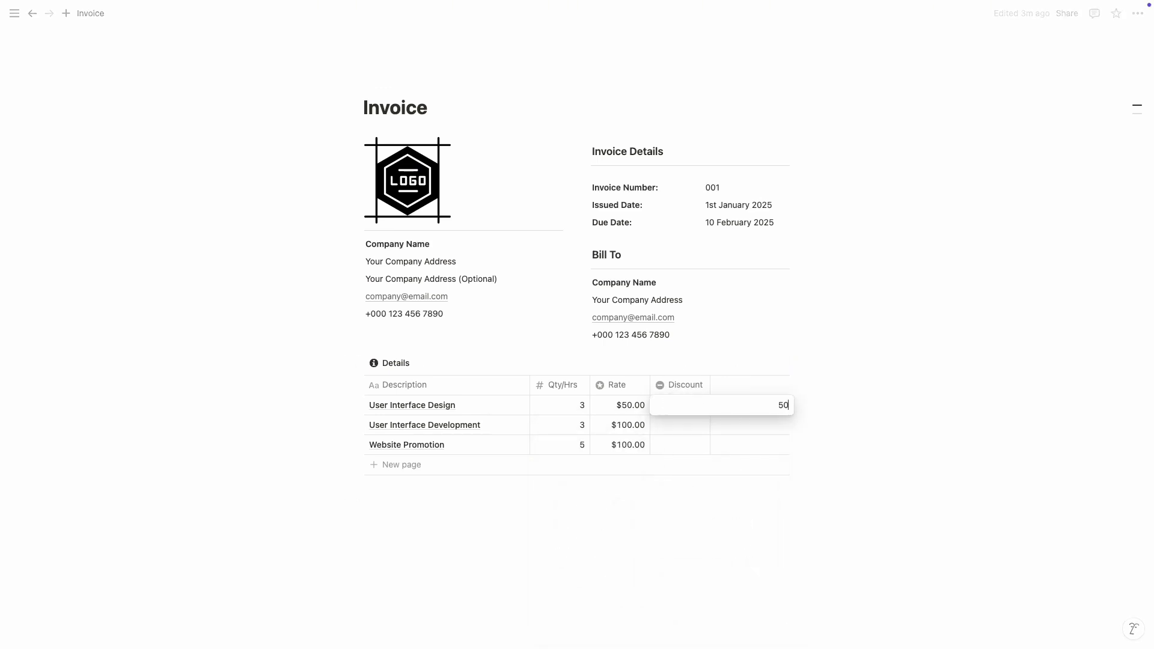
key(Return)
click(691, 426)
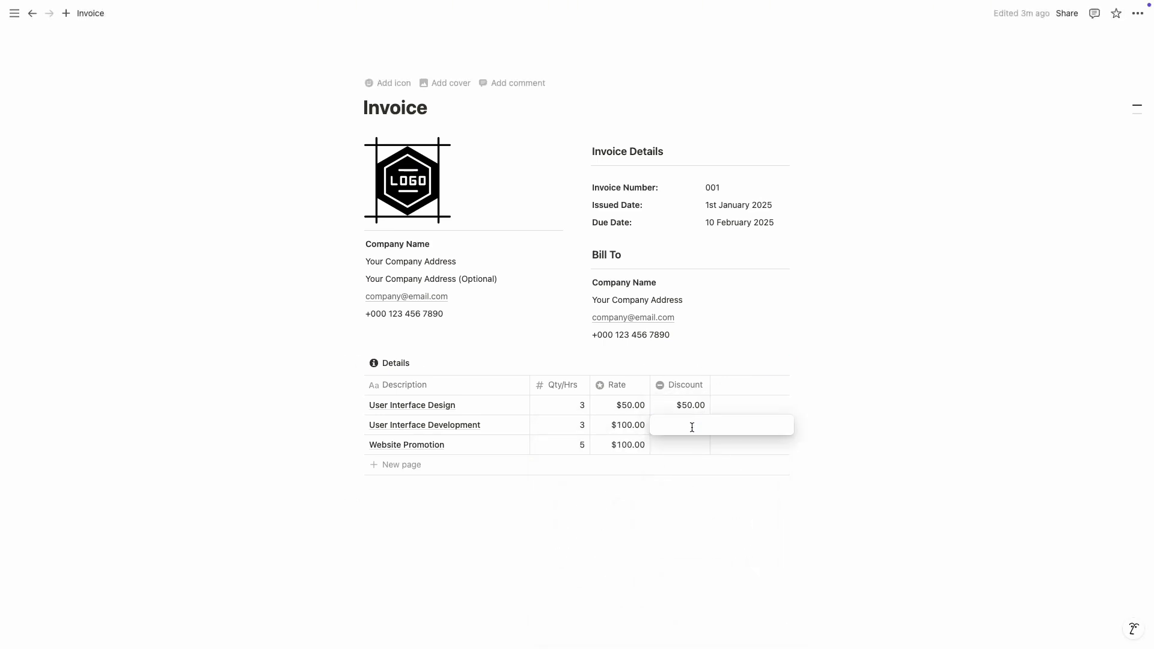
text(50)
key(Return)
click(690, 445)
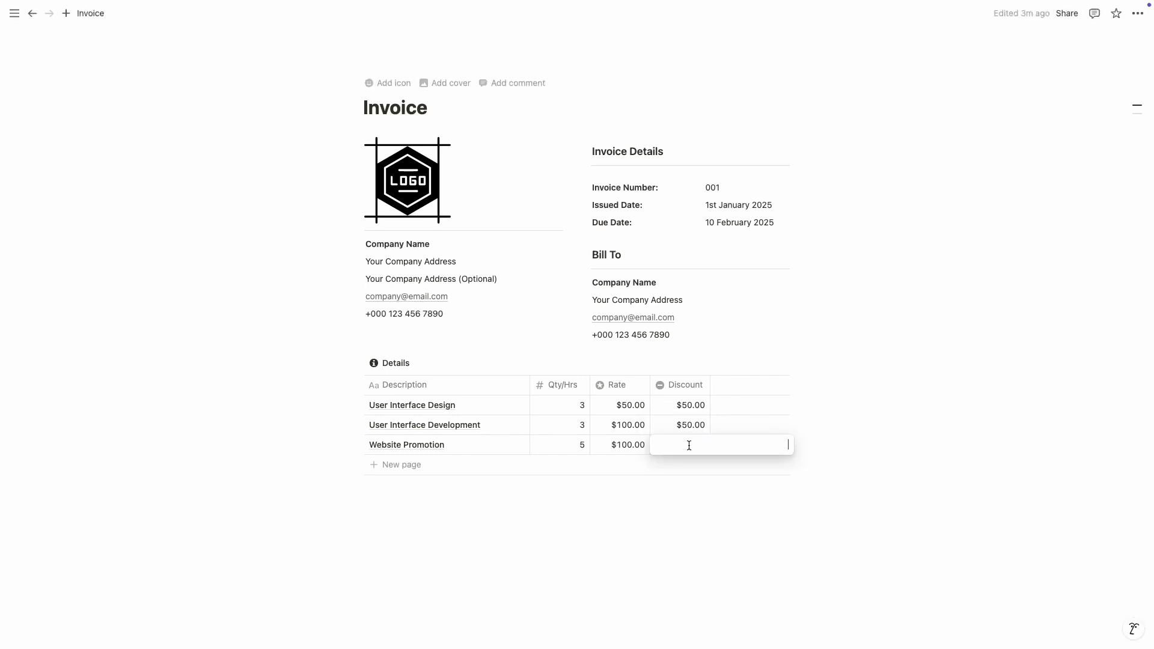
text(100)
key(Return)
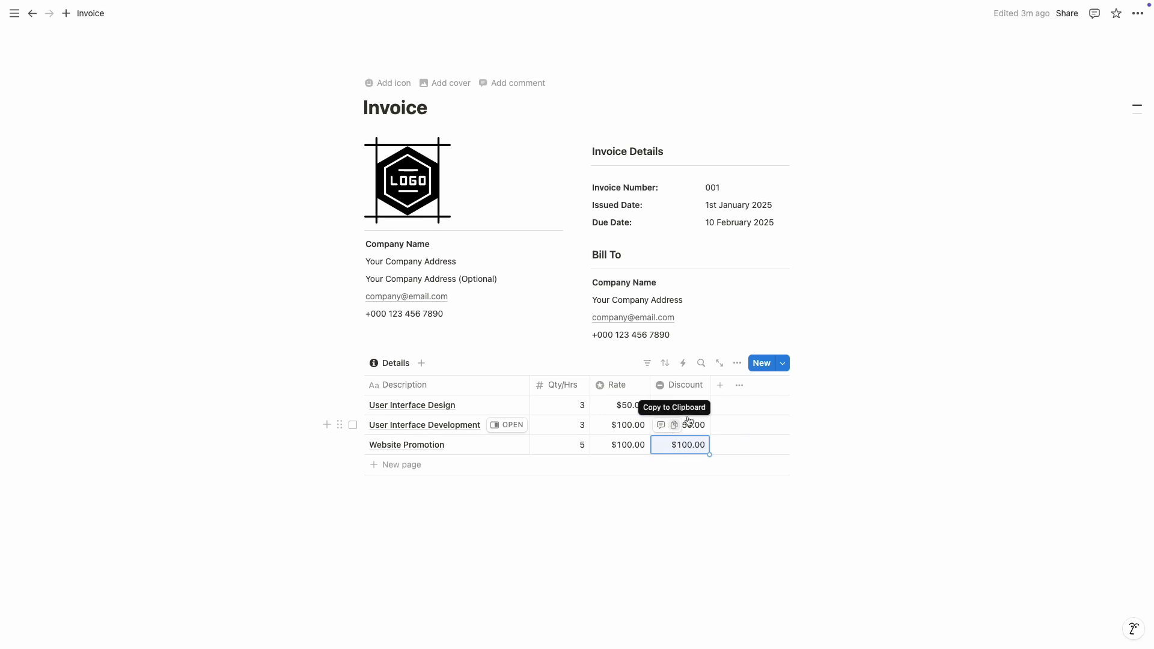
Step: Add a Formula property named "Total" to the Details table and give it the banknote icon
click(722, 388)
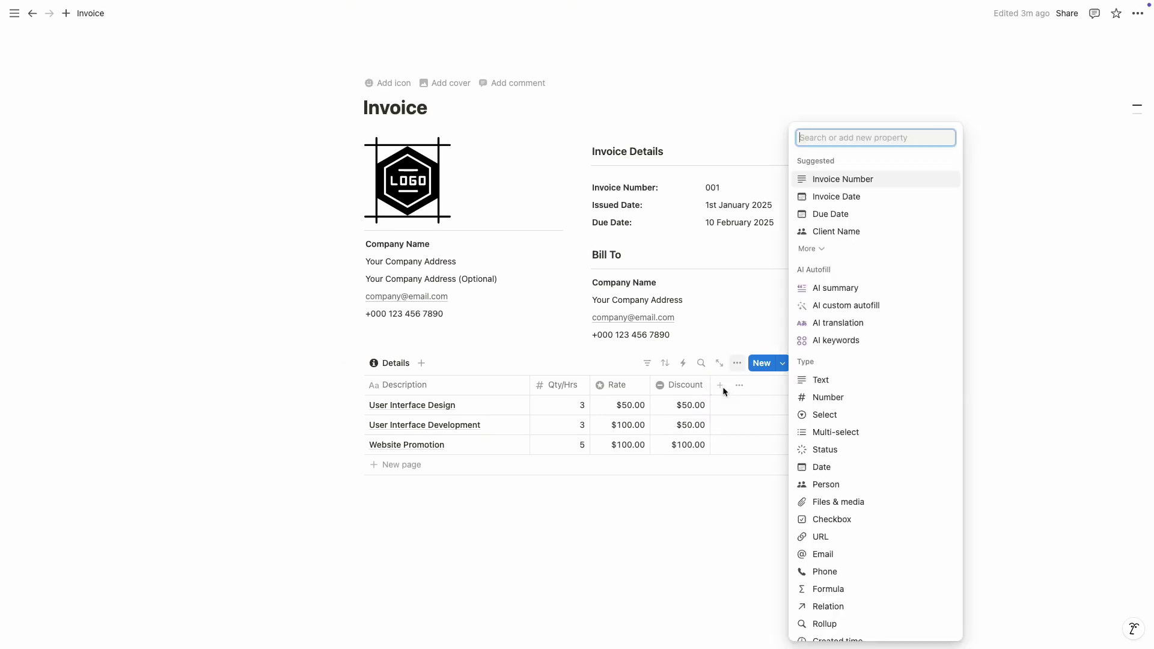
click(831, 587)
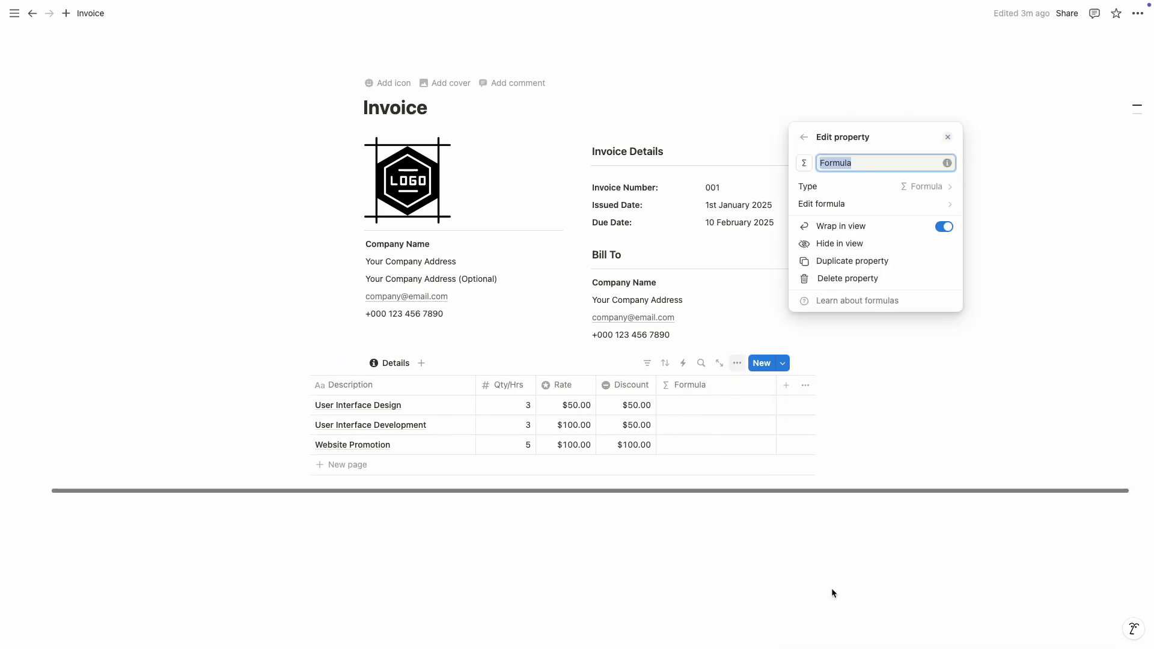
text(Total)
click(804, 163)
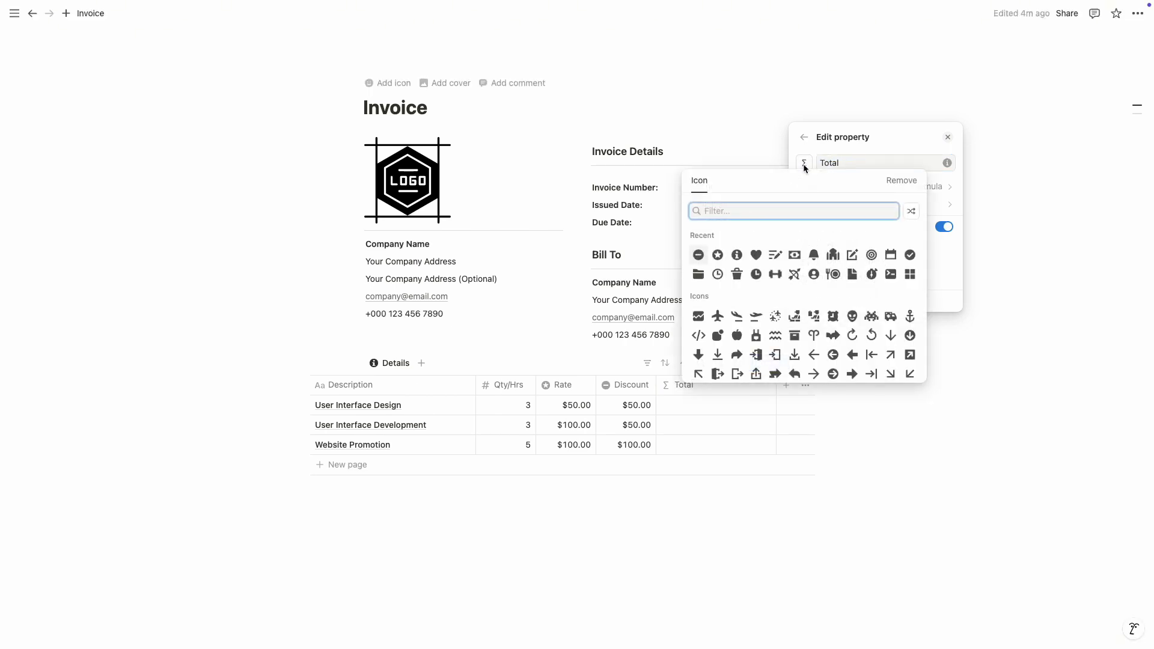
click(698, 259)
click(700, 257)
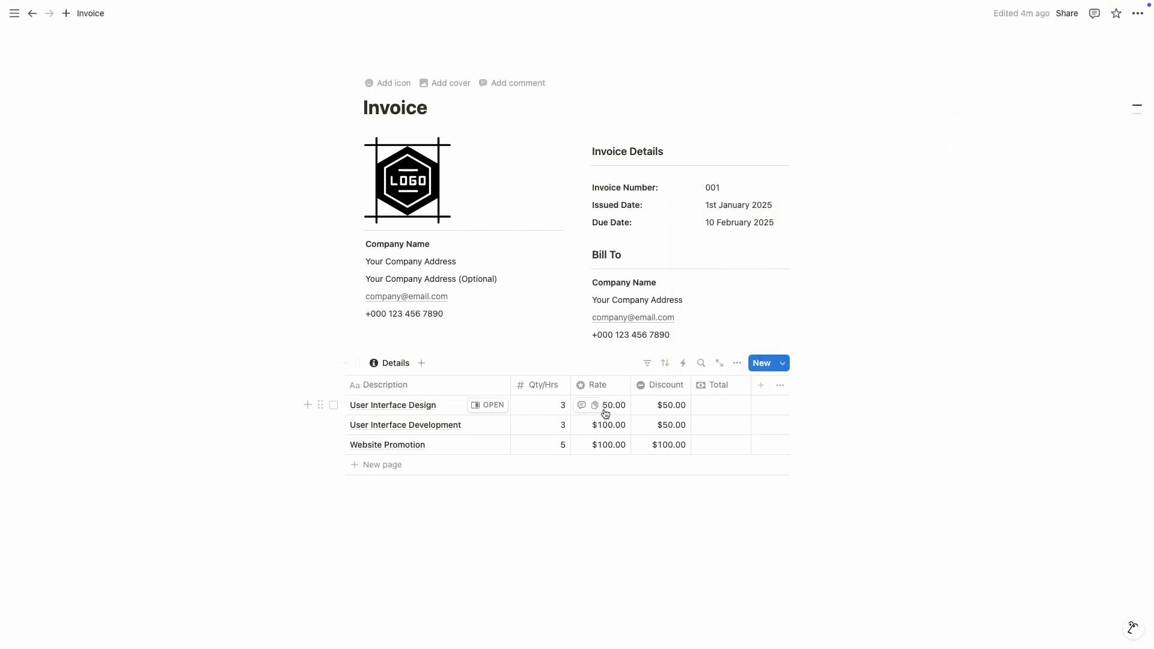
Step: Set the Total property's formula to Qty/Hrs * Rate - Discount and save it
click(721, 406)
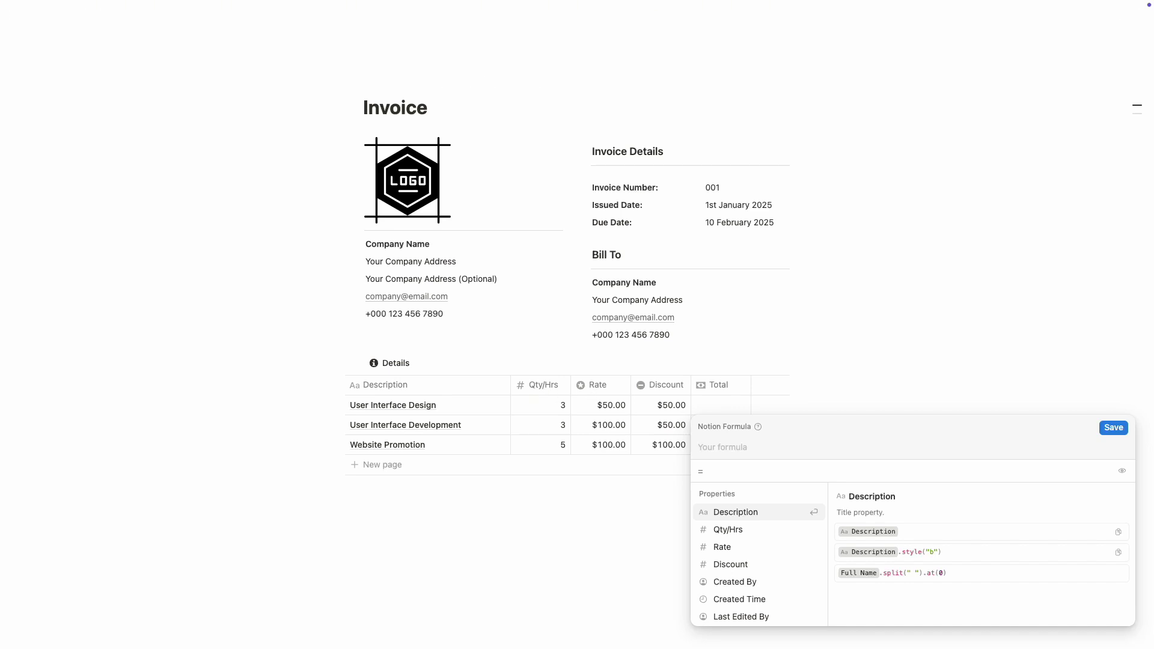
text(q)
key(Return)
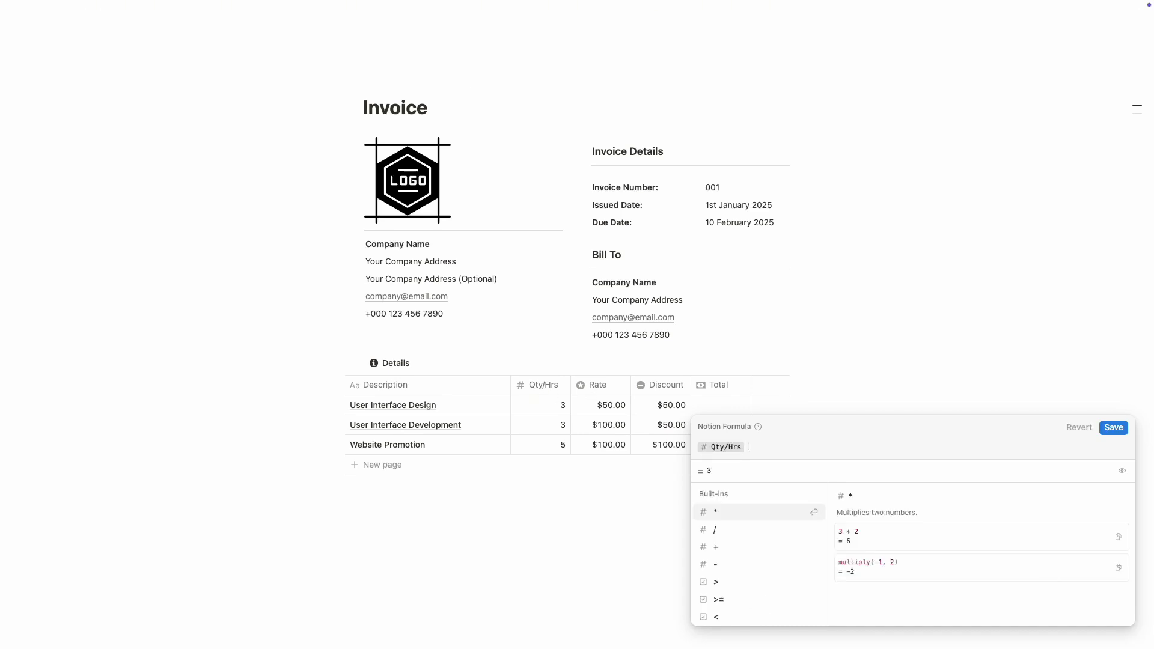
text(*)
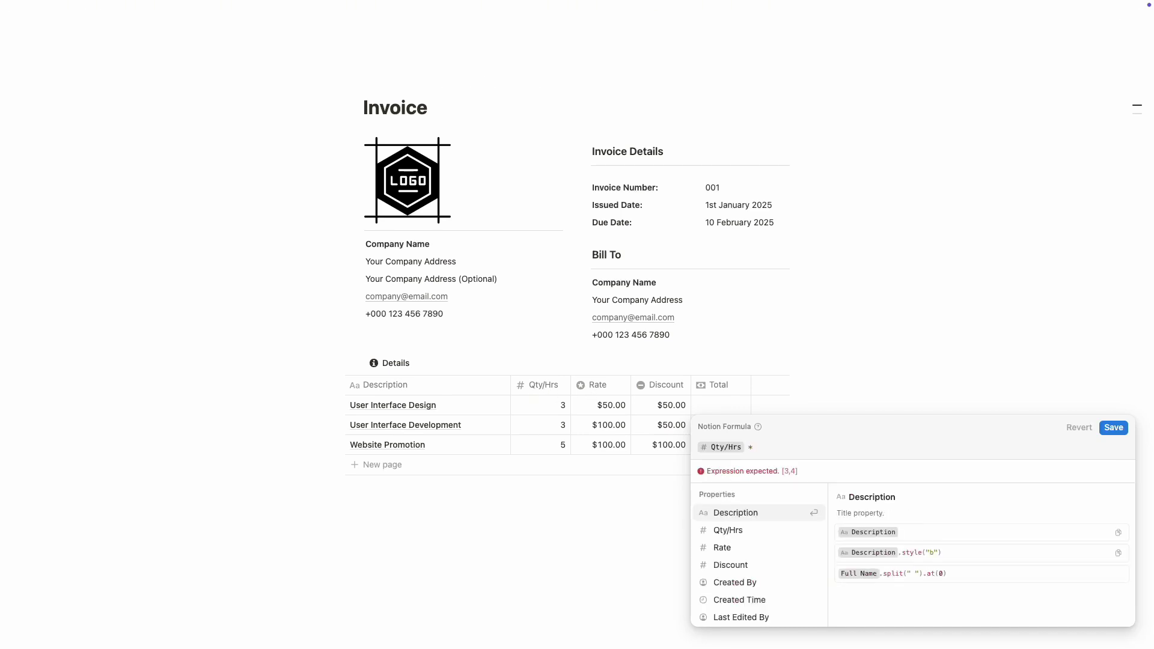
text( Rat)
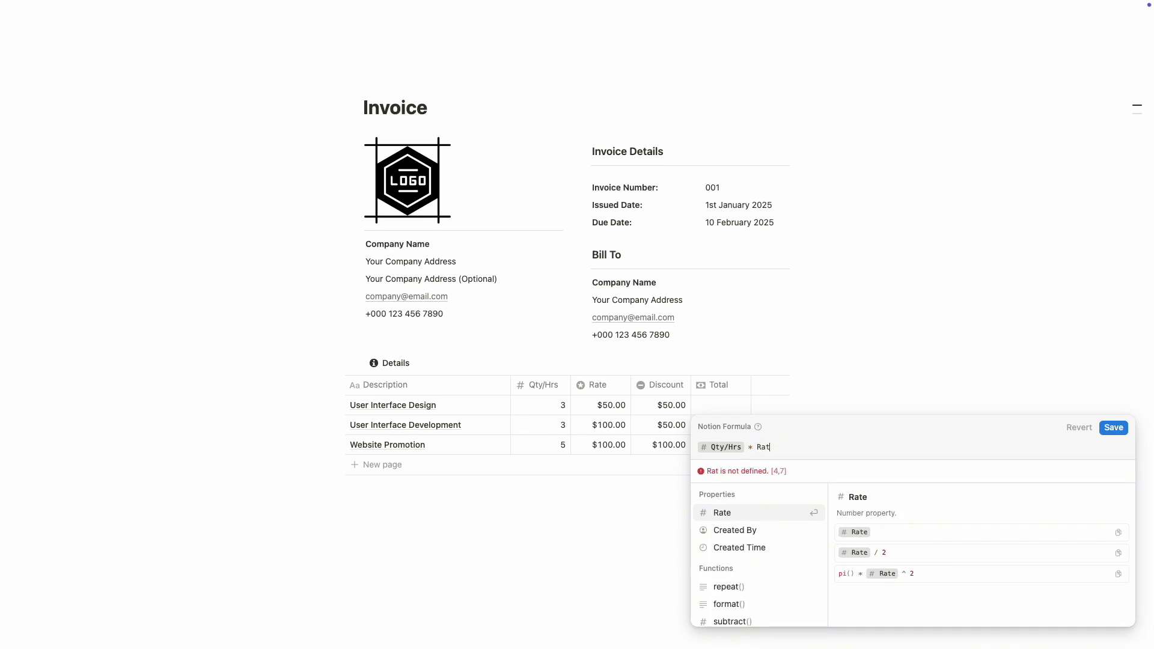
key(Return)
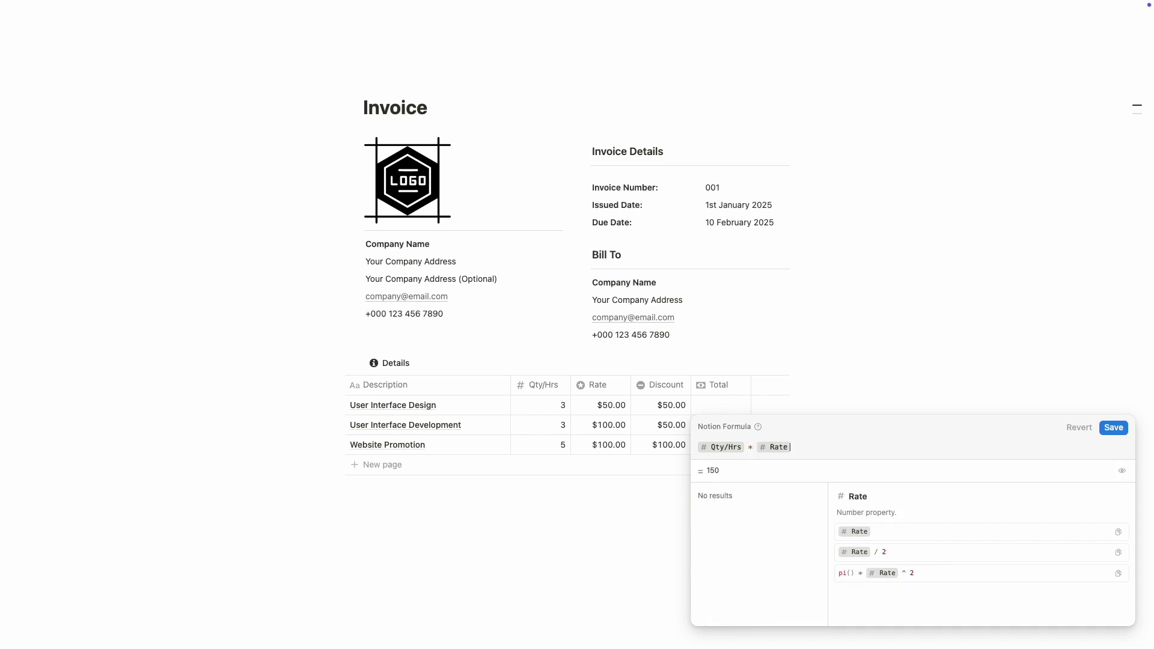
text(- dis)
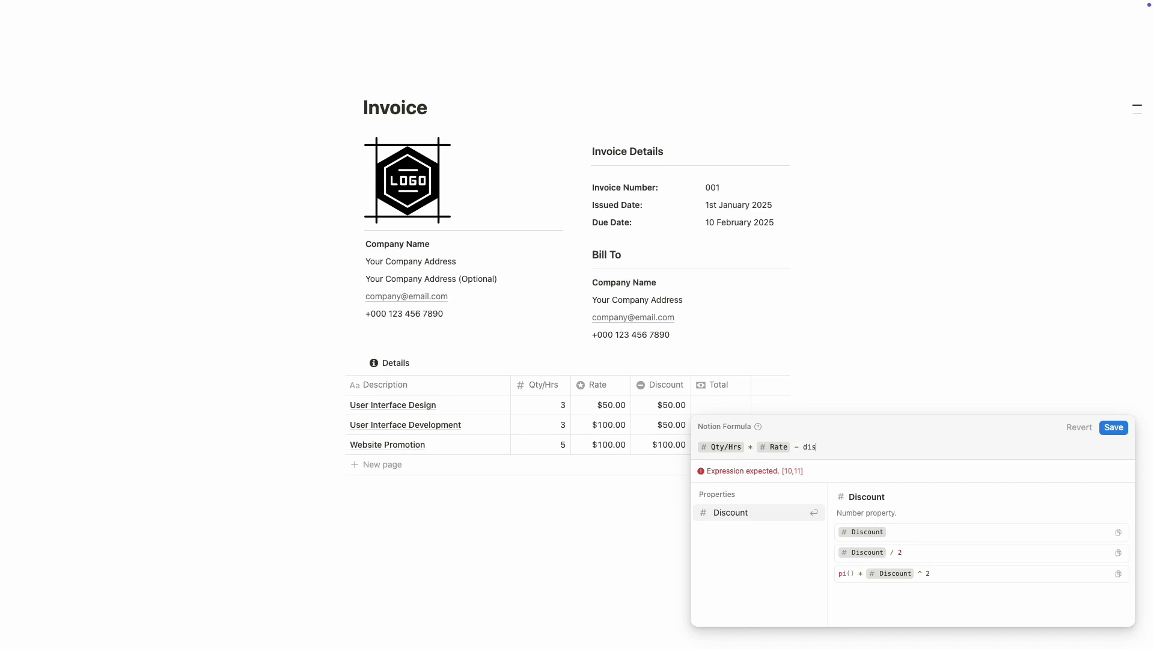
key(Return)
click(1122, 428)
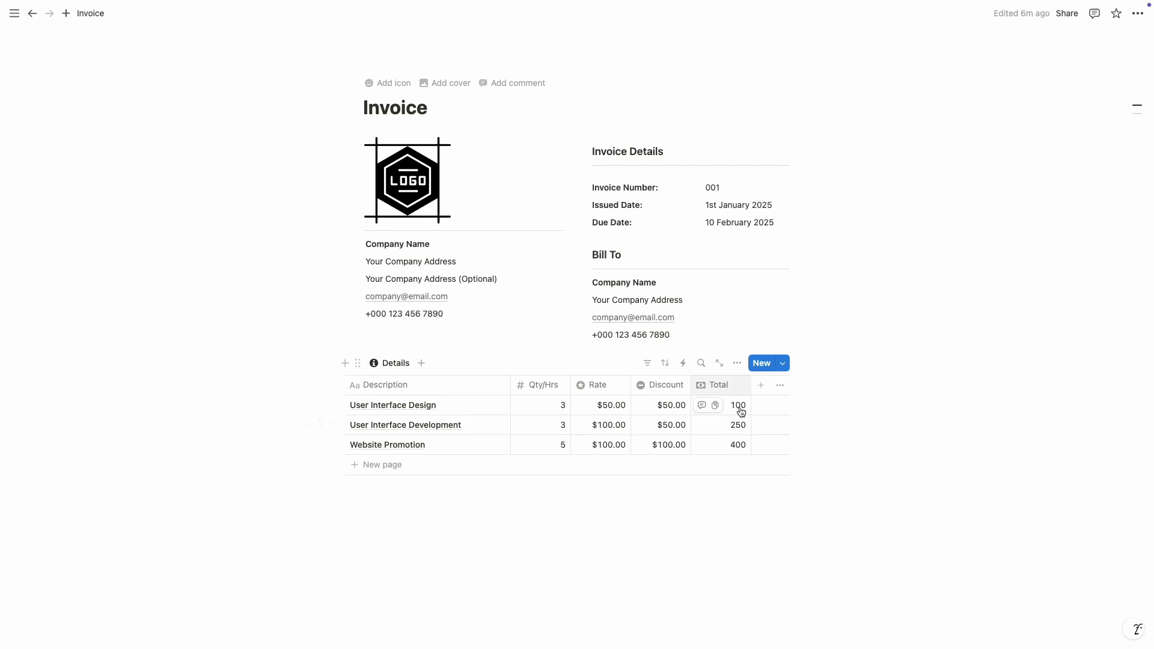
Step: Set the Total property's number format to US Dollar
click(726, 388)
click(736, 426)
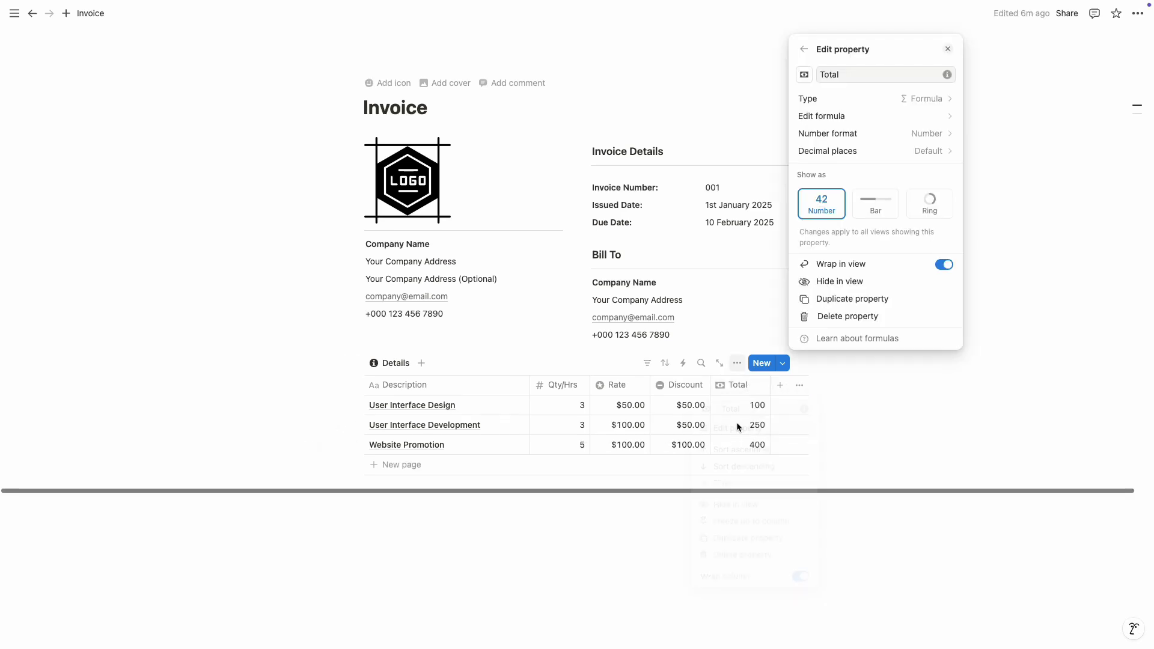
click(838, 133)
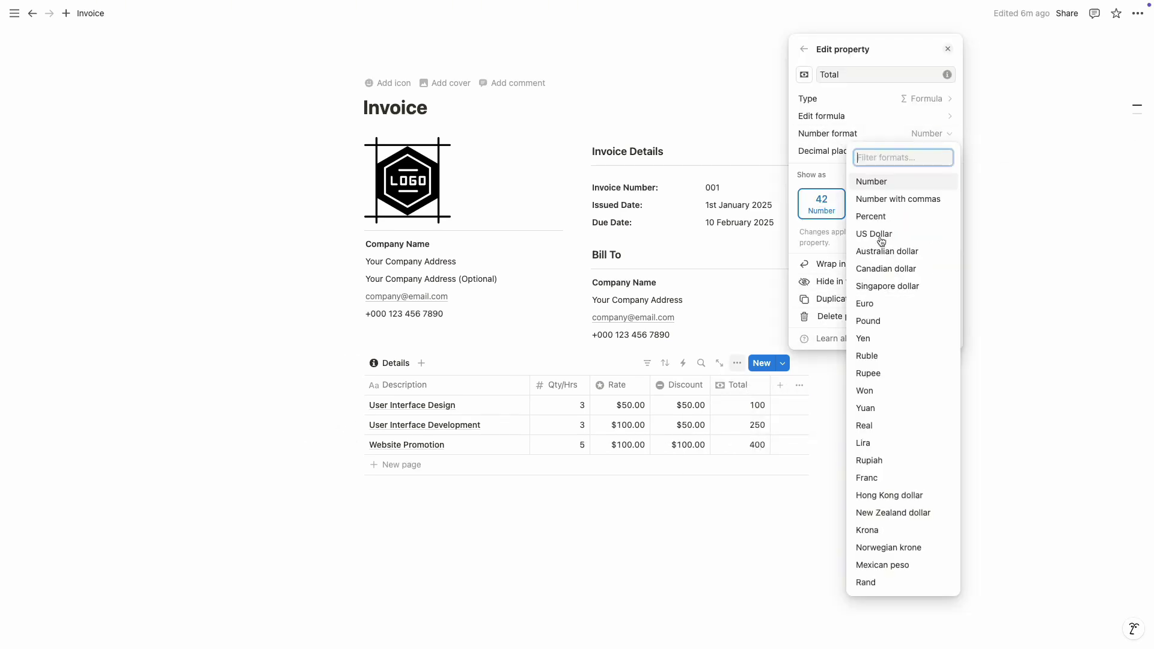
click(884, 239)
click(752, 437)
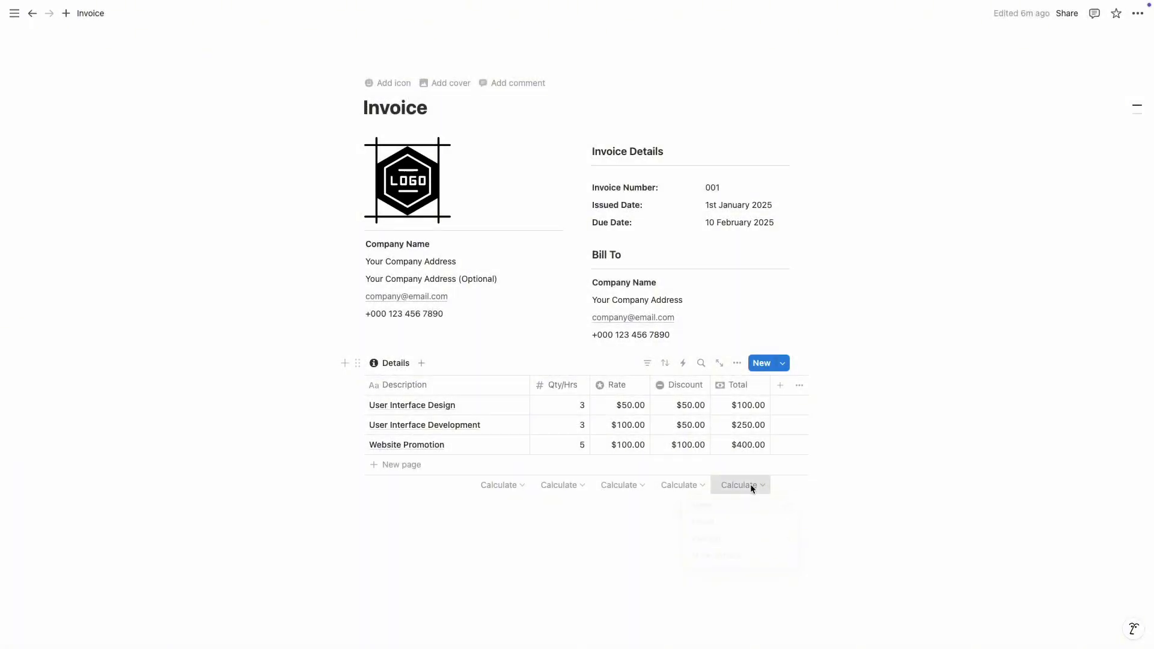
Step: Show the Sum calculation beneath the Total column
mouse_move(739, 558)
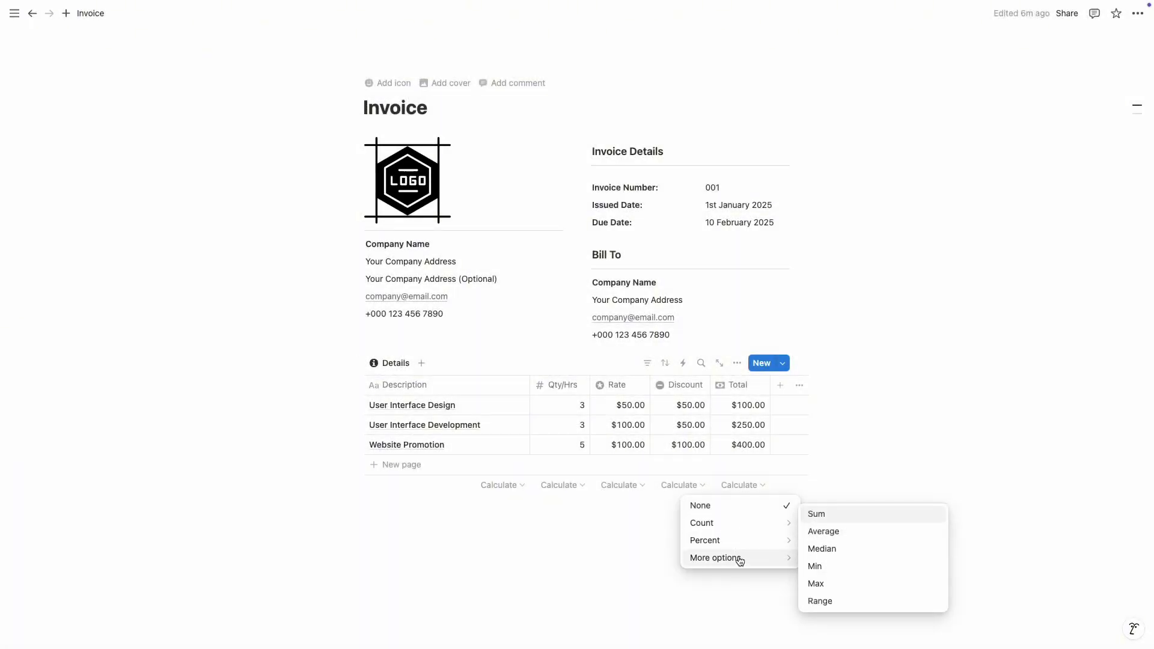
click(829, 515)
click(830, 514)
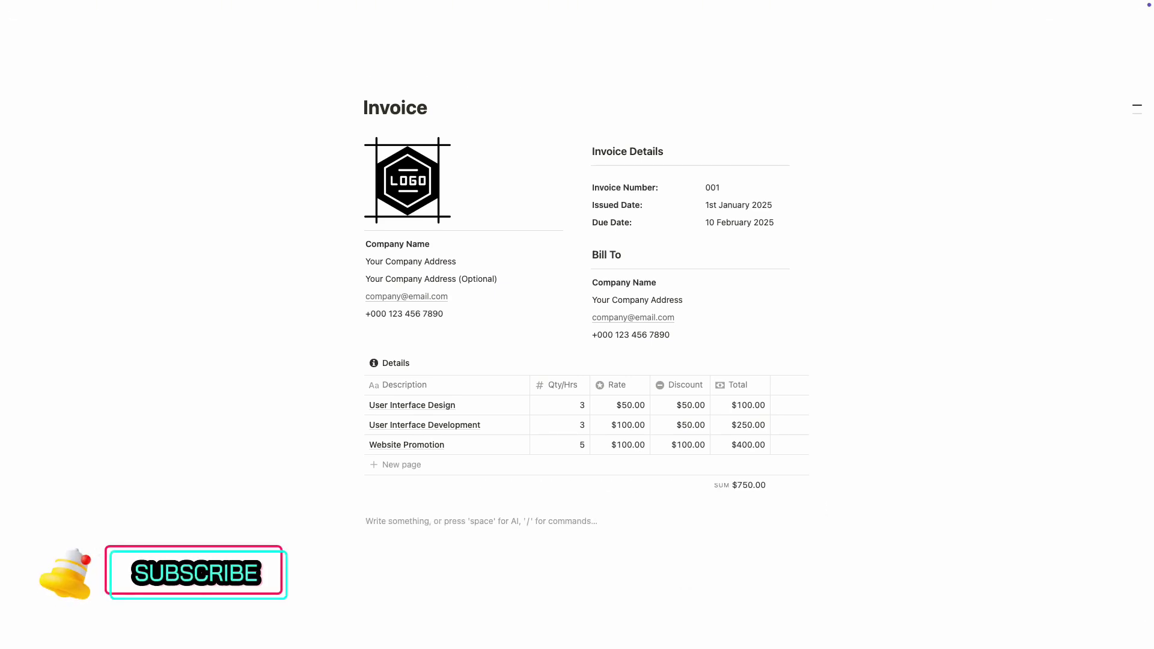
Step: Insert a two-column block in the empty line below the Details table
text(/2)
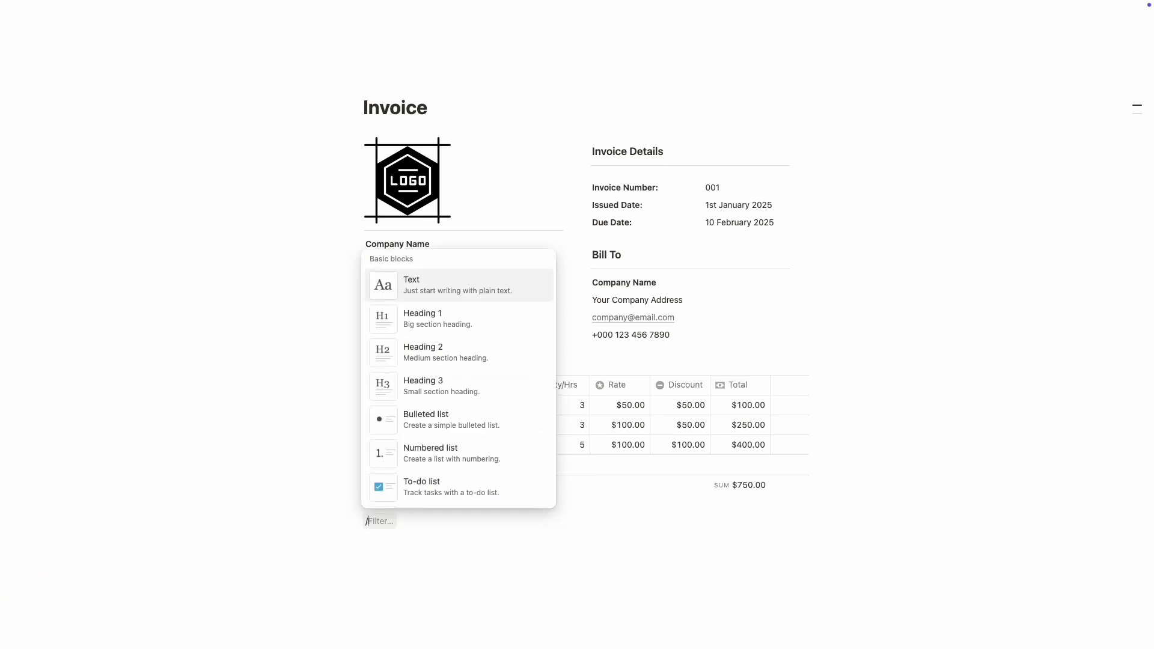
key(Down)
key(Down)
key(Down)
key(Return)
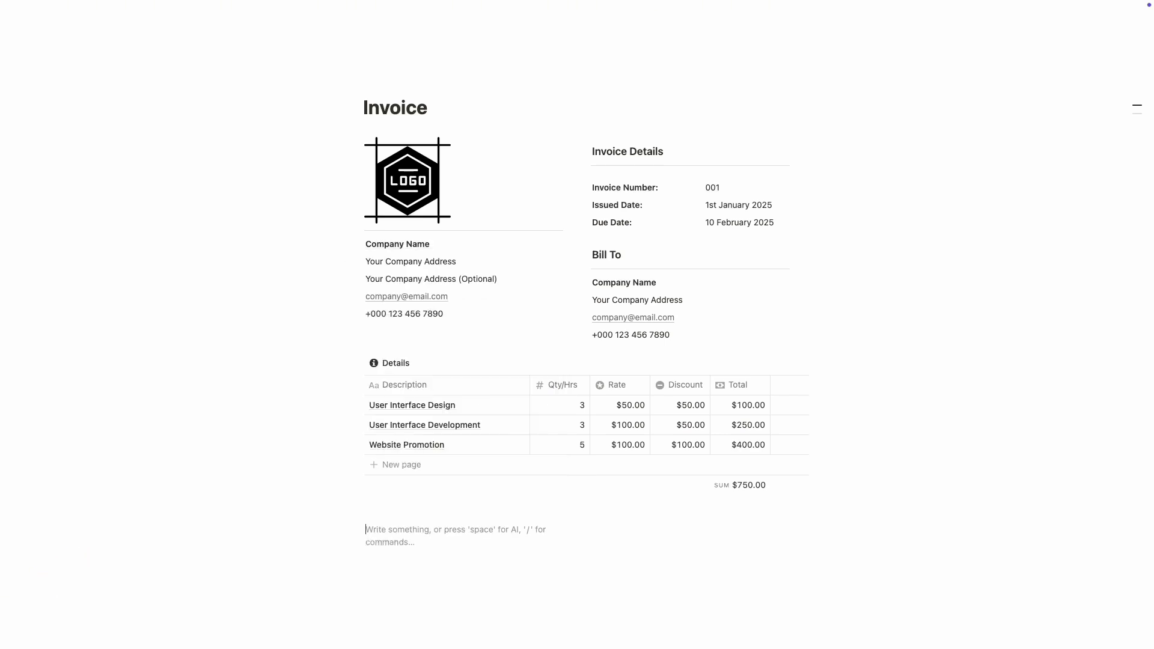
Step: Write "Payment Method" in the first column of the new block and turn it into a Heading 2
text(Payment Method)
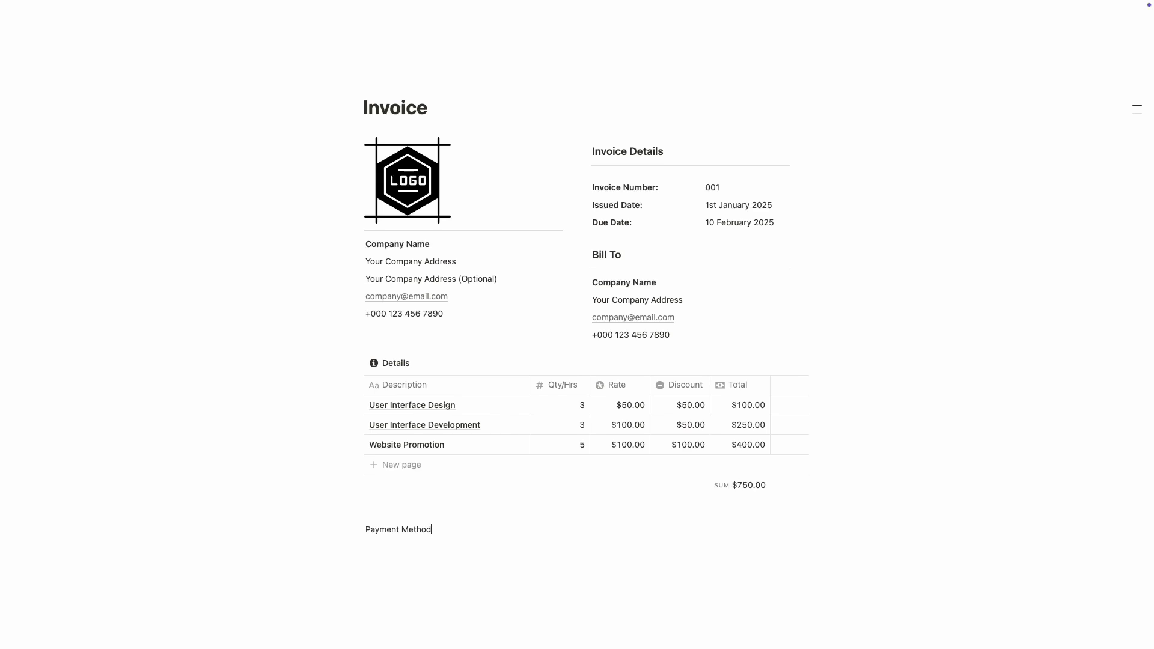
triple_click(474, 529)
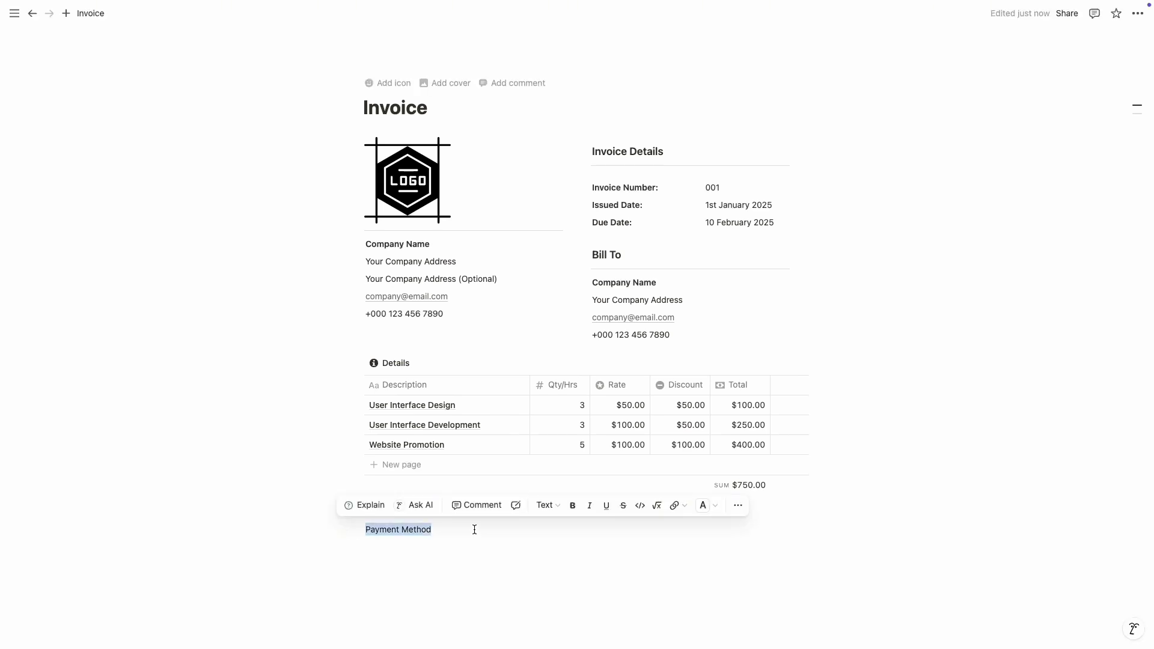
click(537, 508)
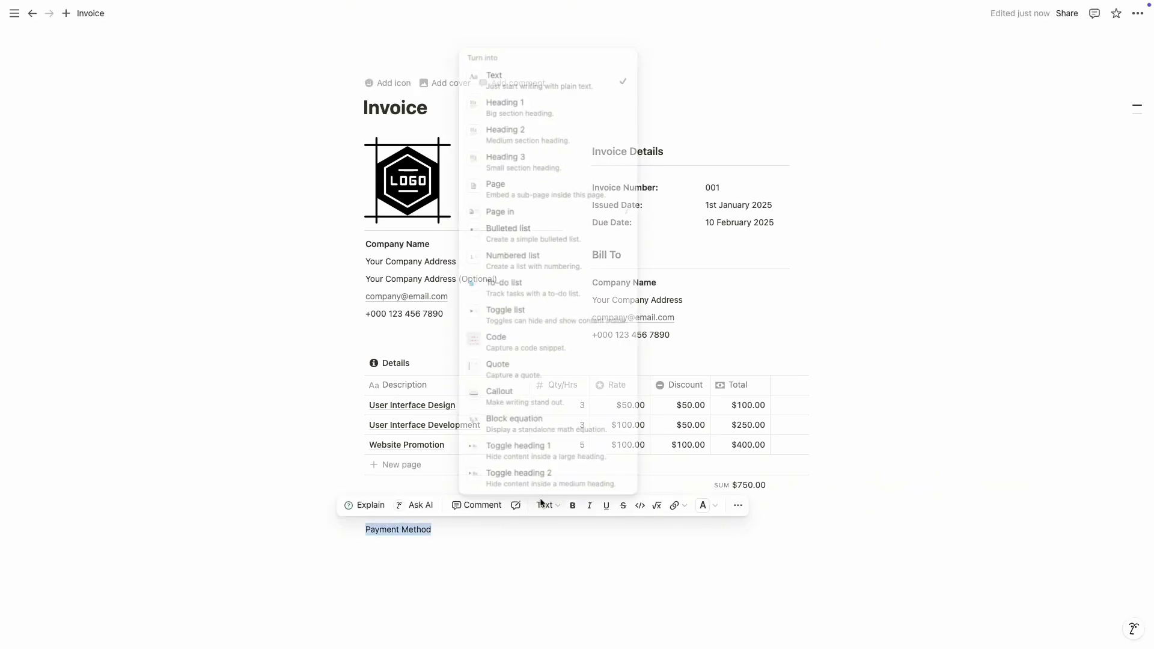
click(528, 127)
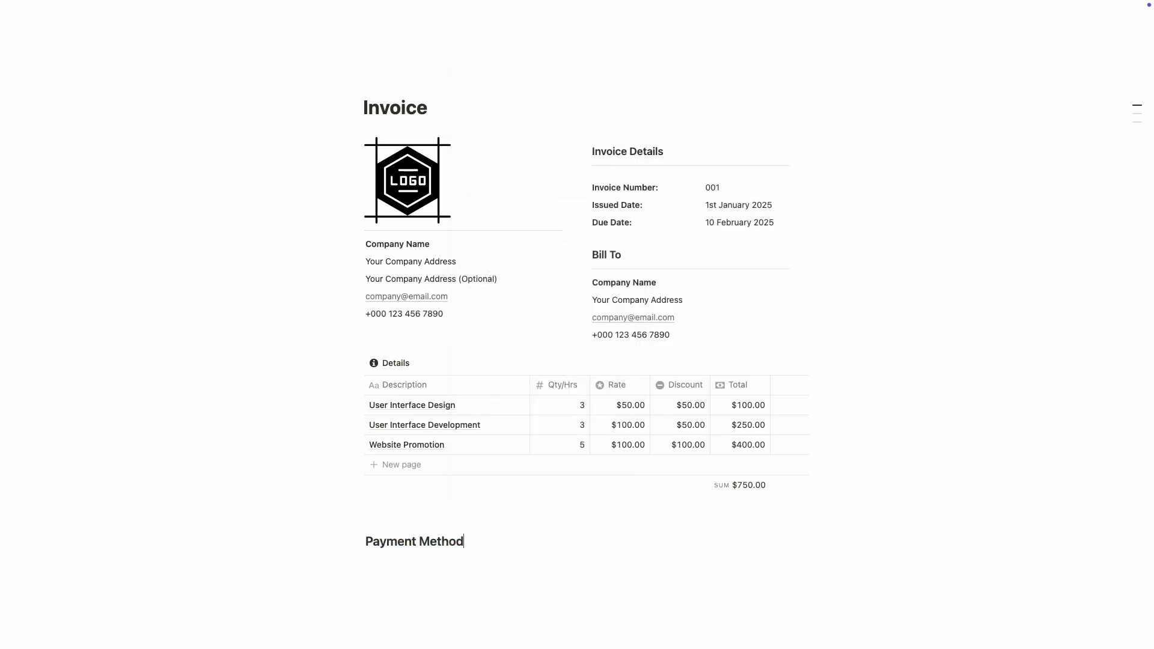
Step: Add the line "Name: Company Name" under the Payment Method heading, with only the "Name:" label in bold
key(Return)
text(Name)
key(shift+Home)
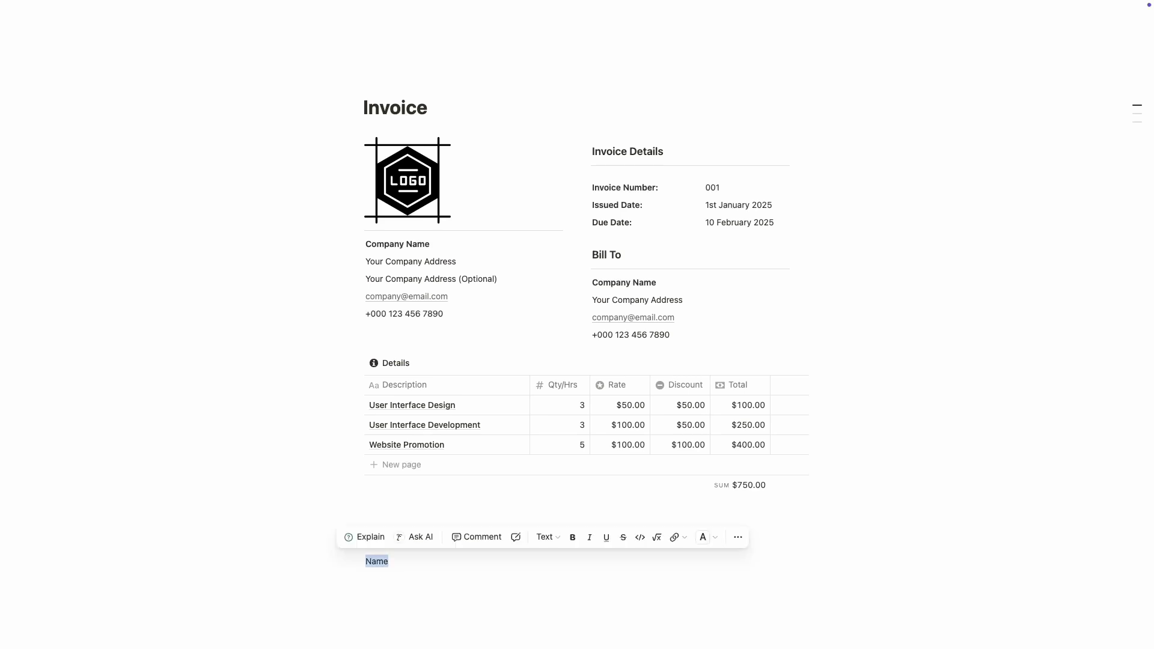
key(Right)
text(:)
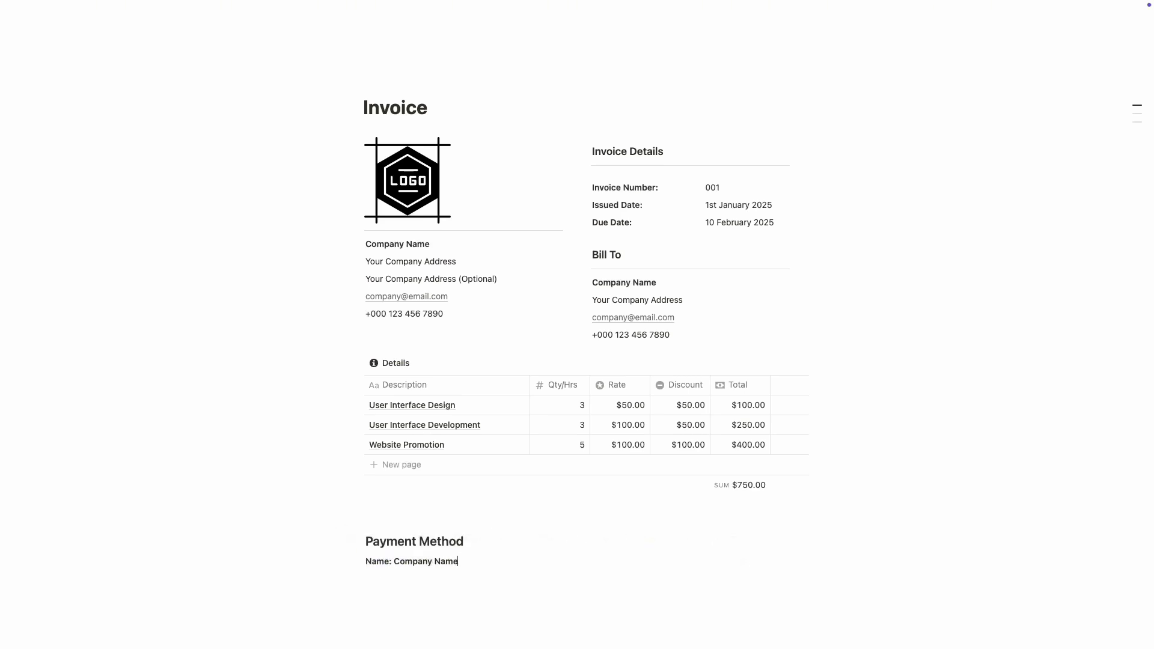
drag(462, 562, 393, 561)
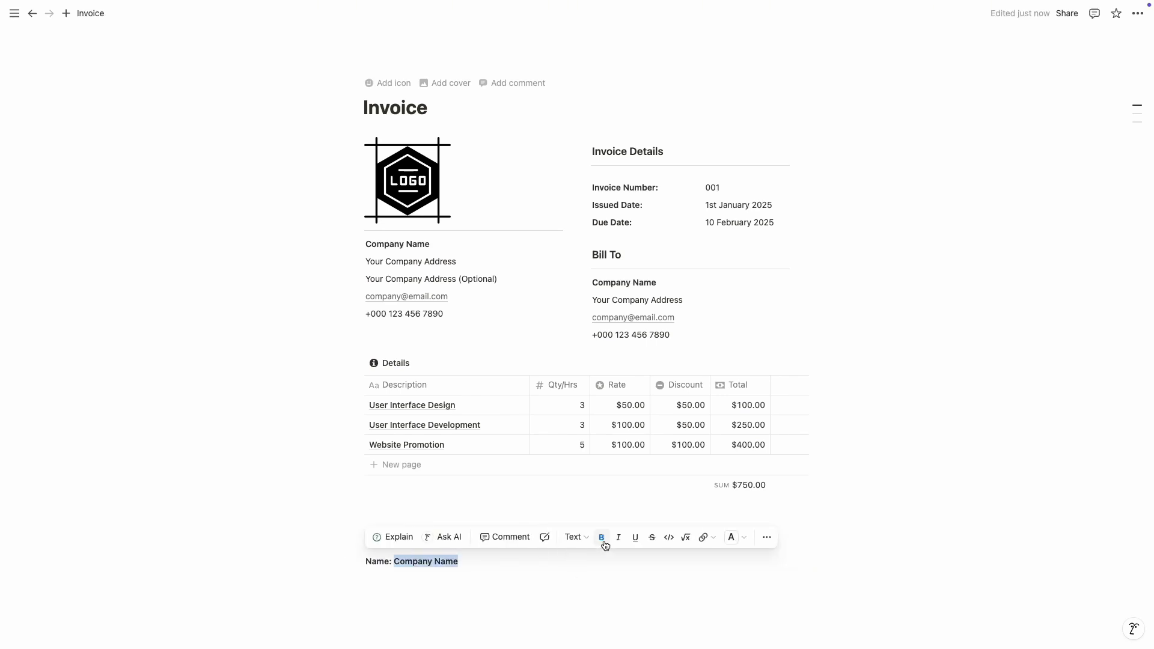
click(602, 538)
click(440, 562)
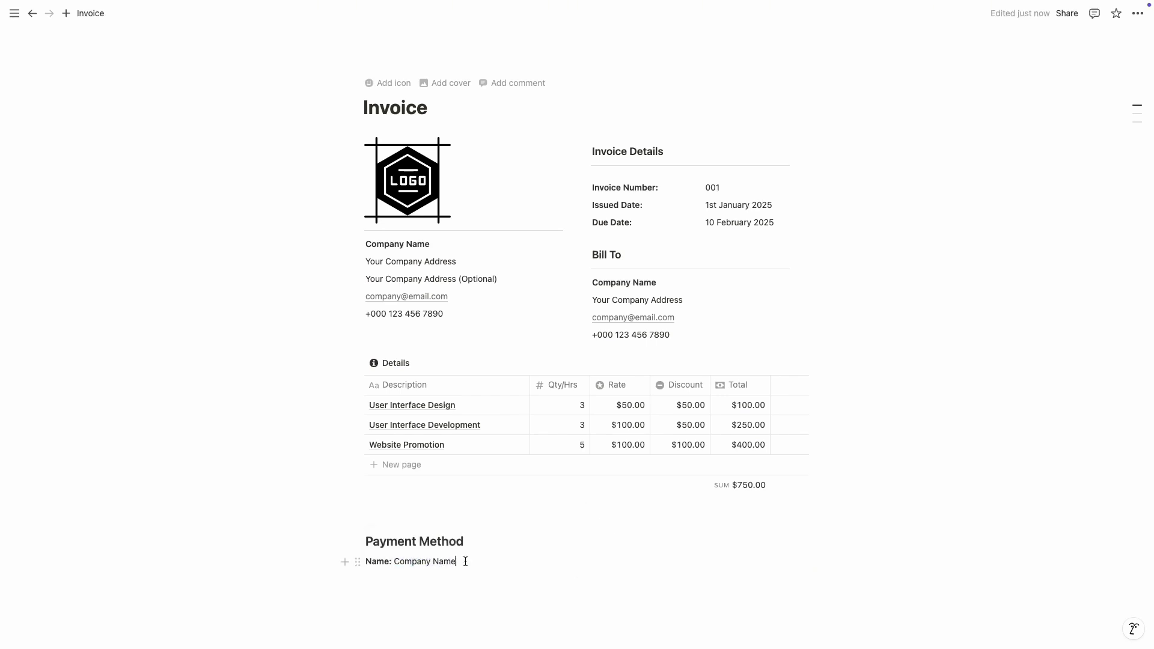
Step: Add a "Paypal:" line with the payment e-mail address below the name, and link the address as a mailto link
key(Return)
text(ayp)
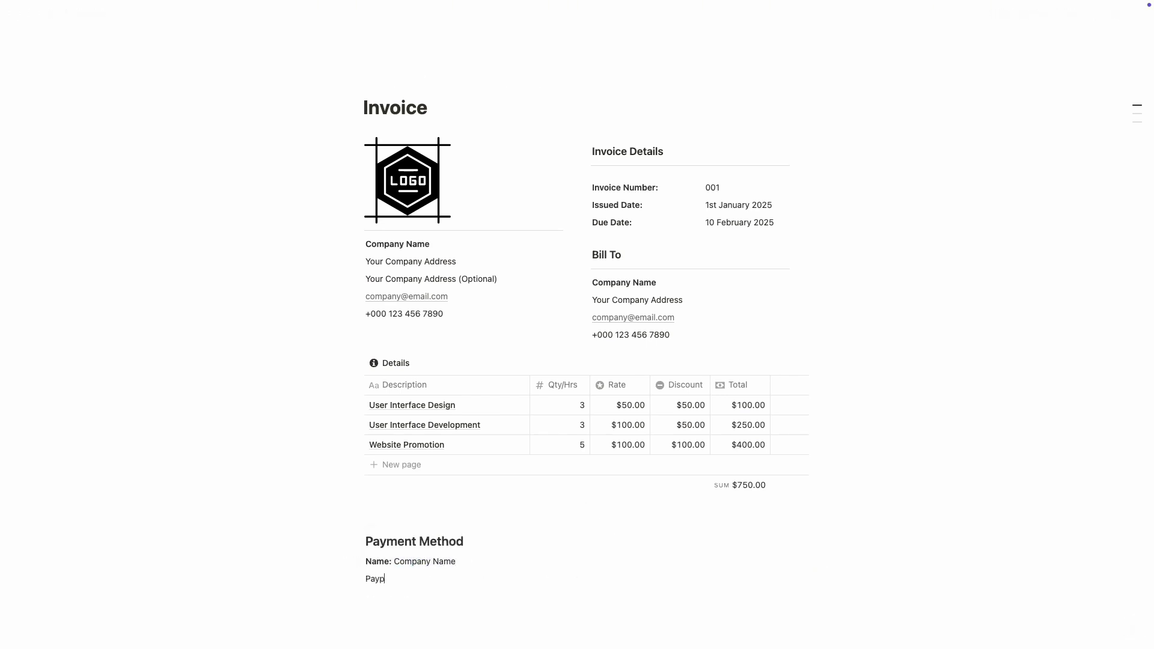
text(al: pay@example.com)
key(shift+Left)
key(shift+Left)
key(shift+Left)
key(shift+Left)
key(shift+Left)
key(shift+Left)
key(shift+Left)
key(shift+Left)
key(shift+Left)
key(shift+Left)
key(shift+Left)
key(shift+Left)
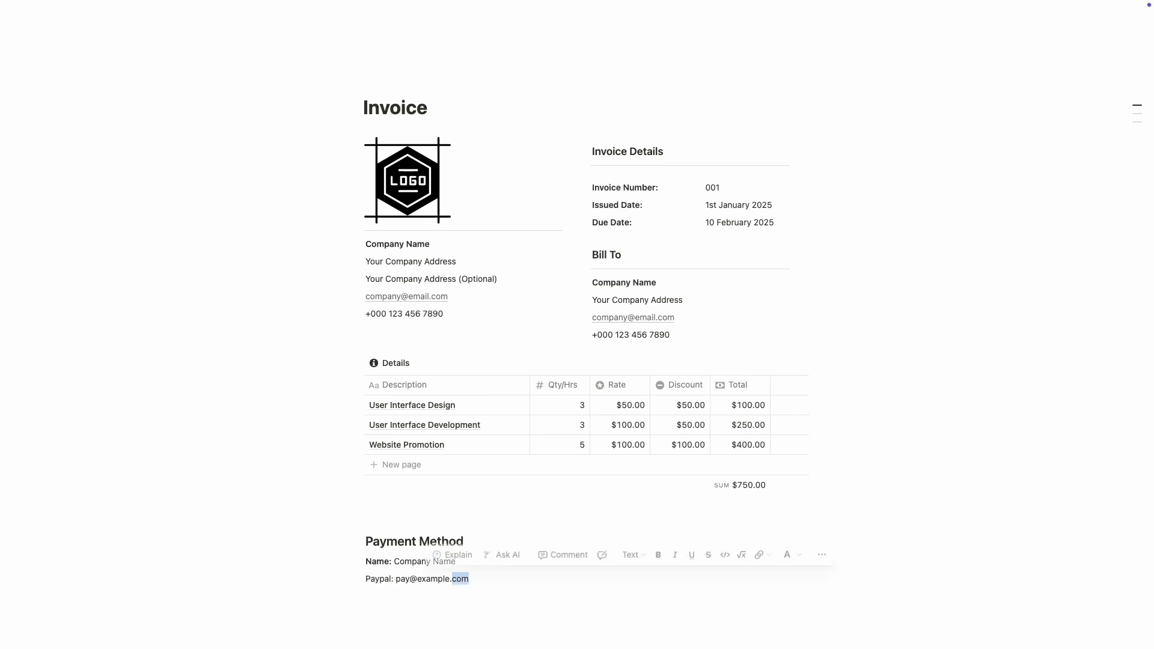
key(shift+Left)
key(shift+Left)
key(shift+Left)
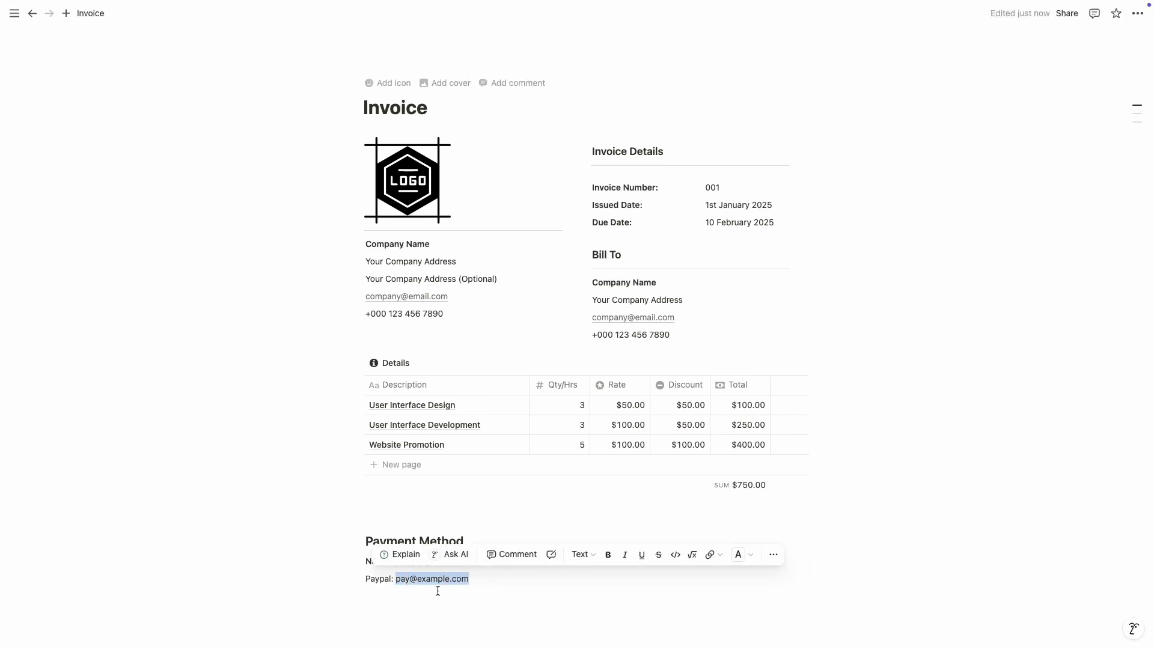
click(710, 554)
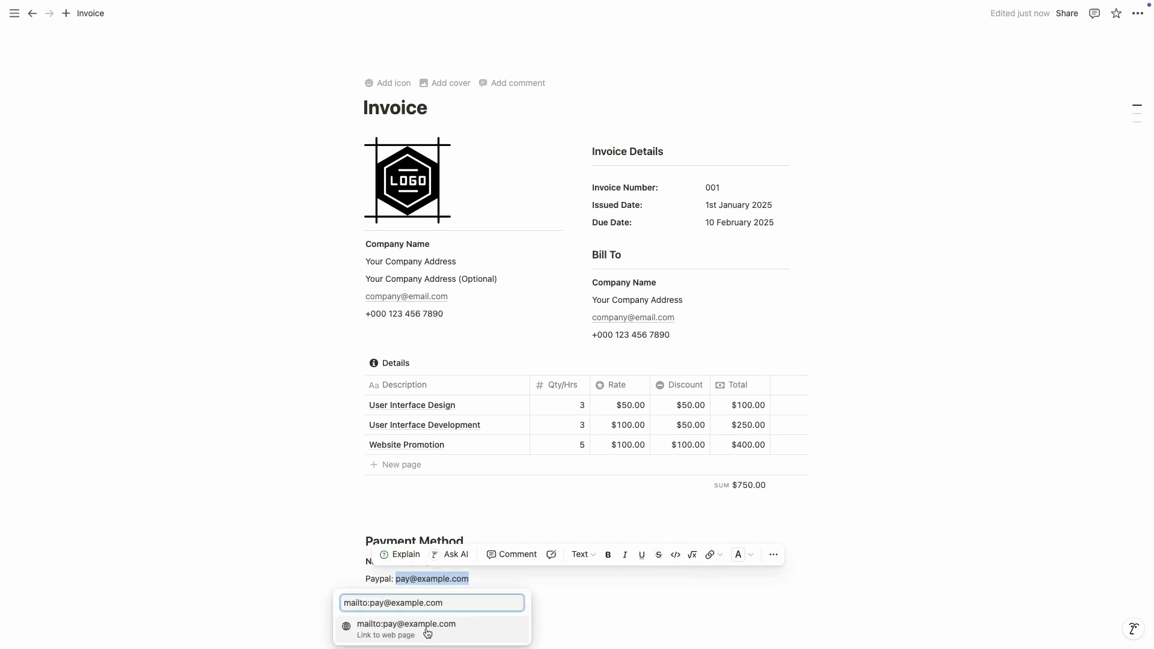
click(427, 628)
Step: Add the line "Bank Name: Example Bank" and an "Account no:" line with the bank account number below Paypal
click(428, 596)
text(B)
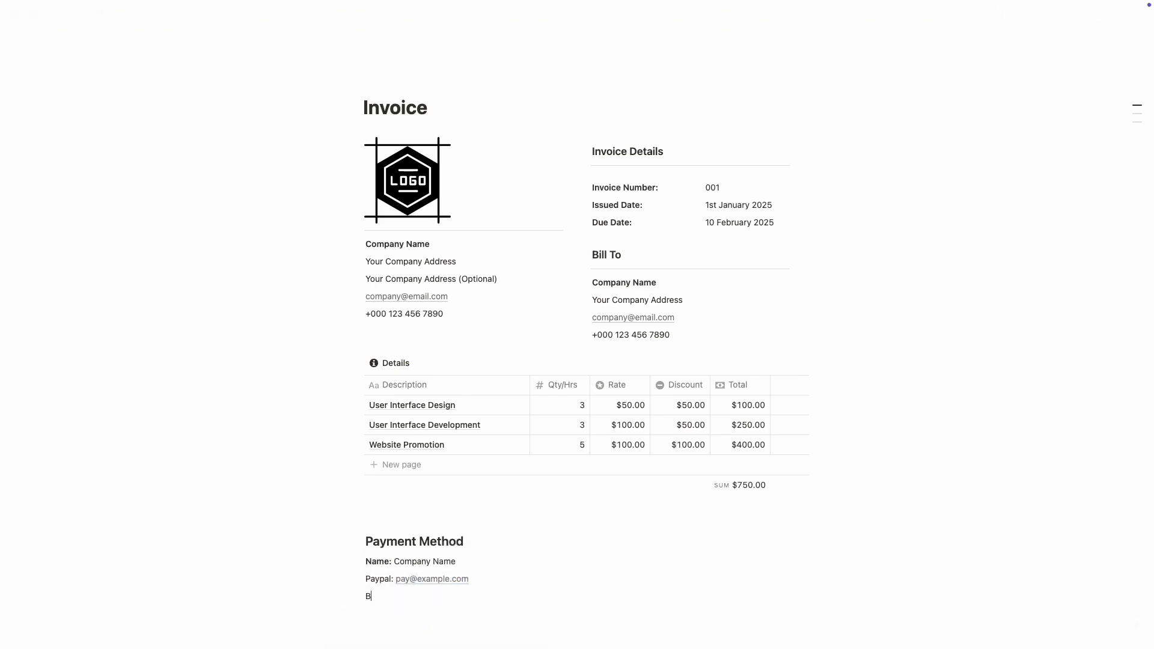
text(ank Name: Example Bank)
key(Return)
text(Account )
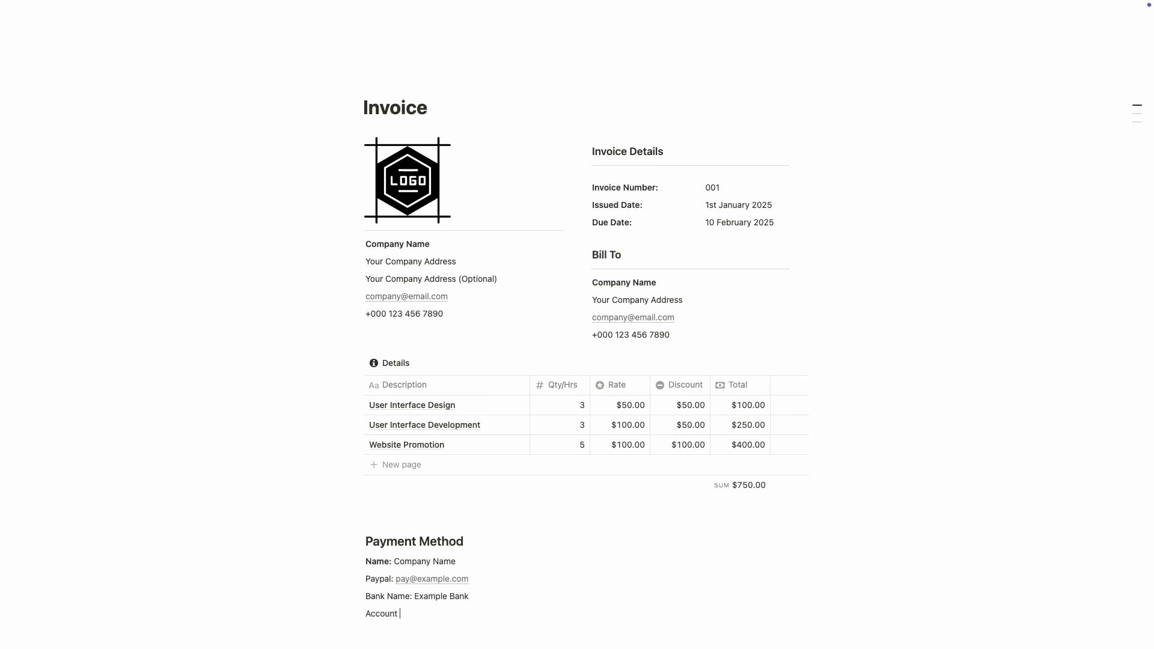
text(no: 123 456 789 00 11)
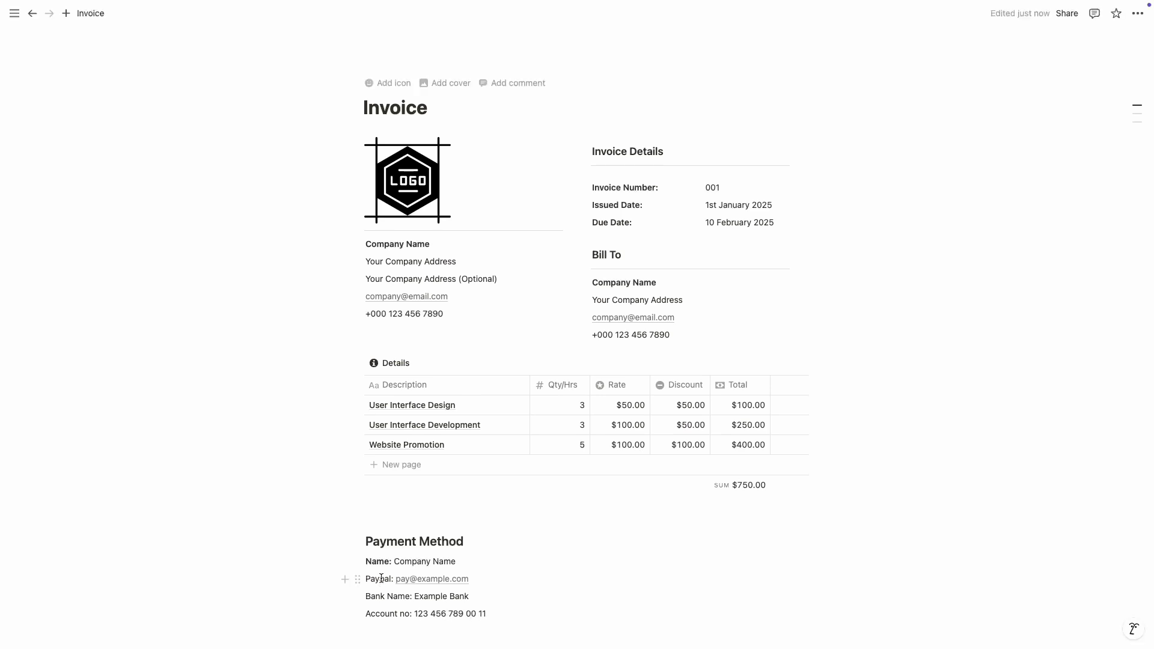
Step: Make the labels "Paypal:", "Bank Name:" and "Account no:" in the Payment Method section bold
double_click(381, 578)
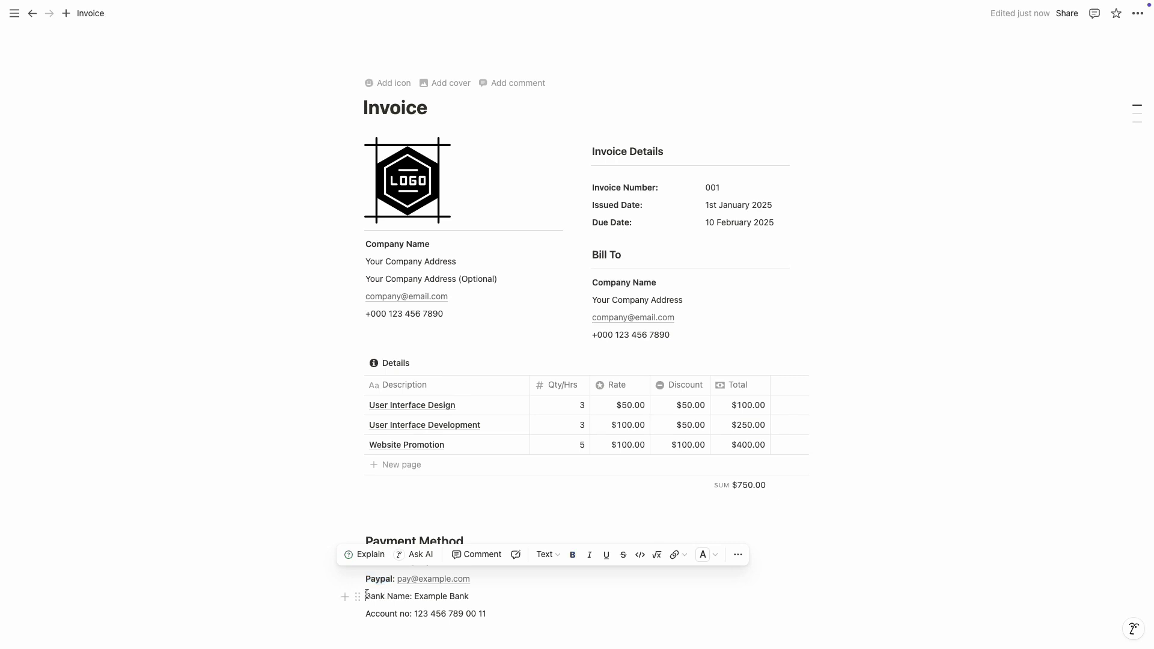
drag(366, 596, 411, 596)
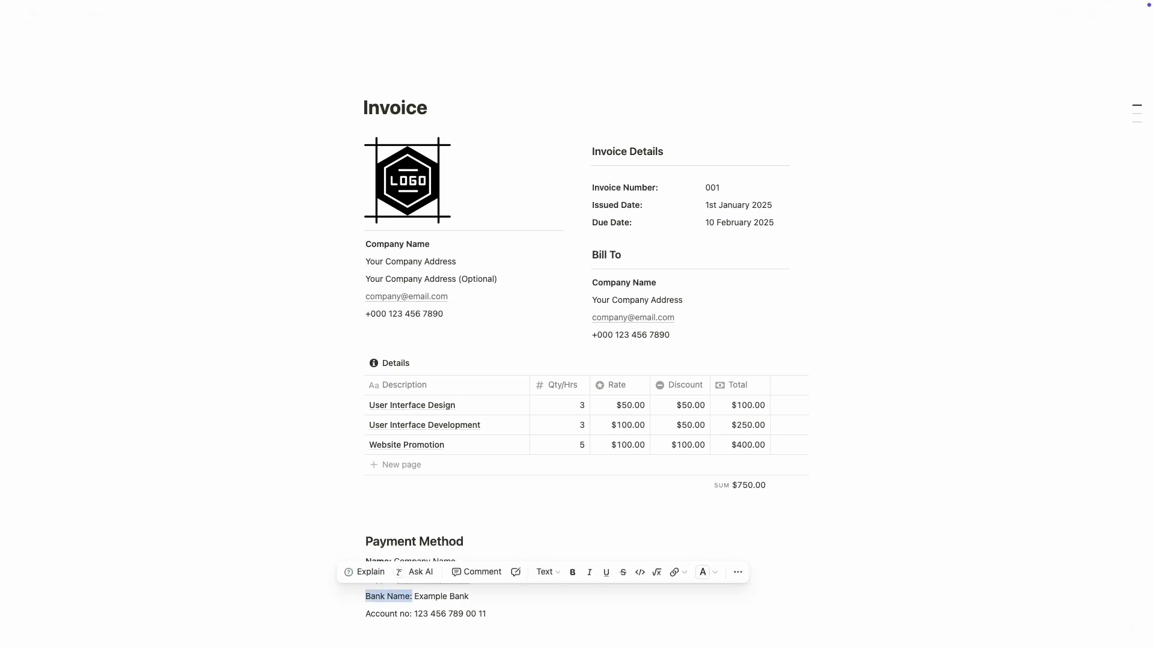
key(ctrl+b)
click(368, 611)
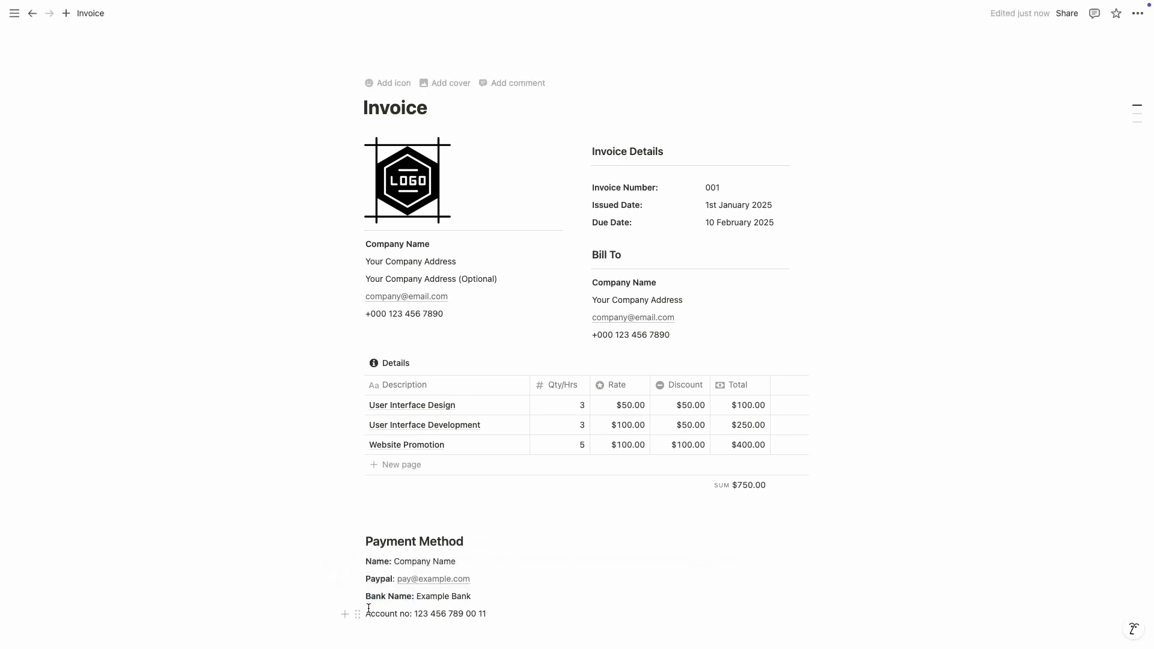
key(alt+shift+Right)
key(alt+shift+Right)
key(ctrl+b)
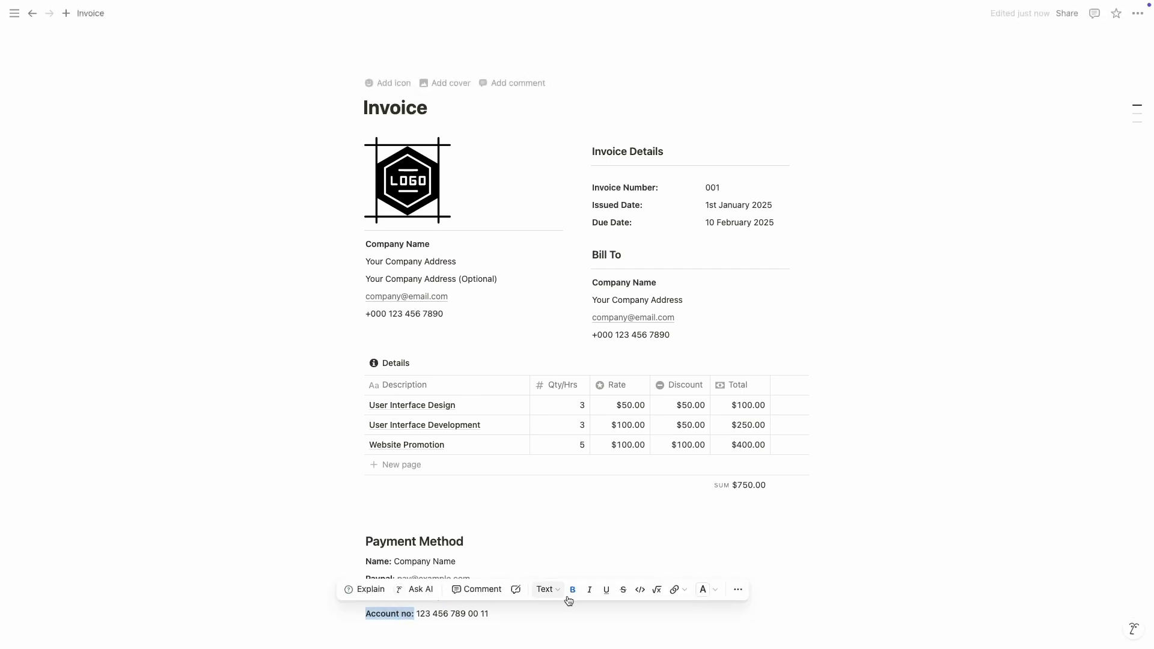
click(414, 543)
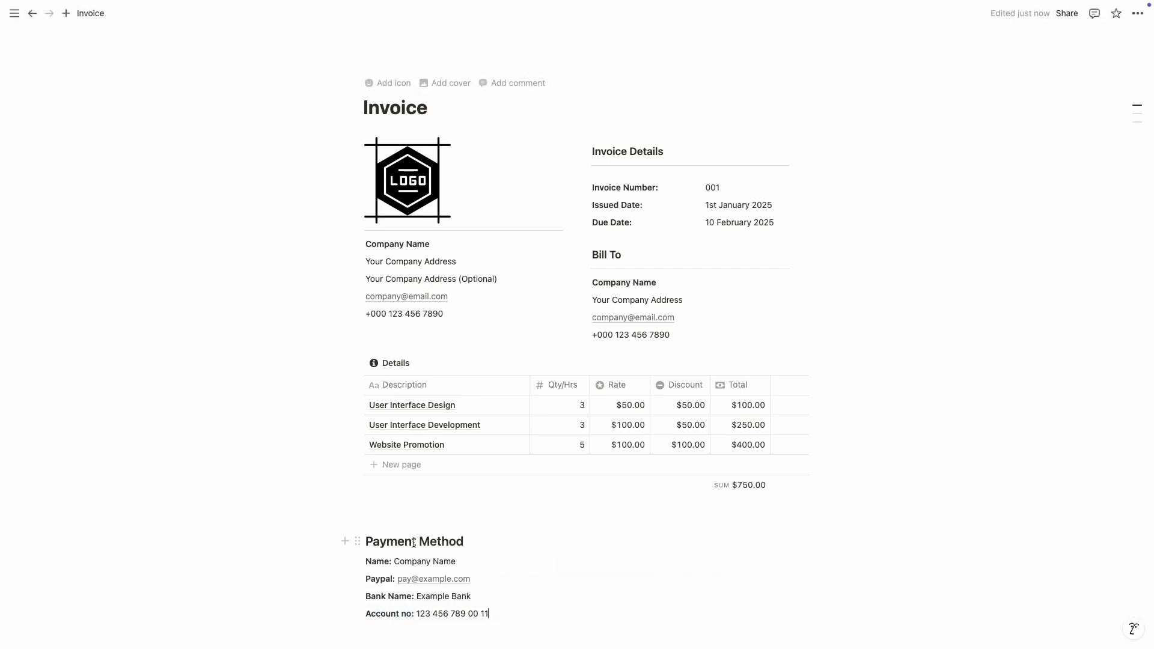
click(344, 541)
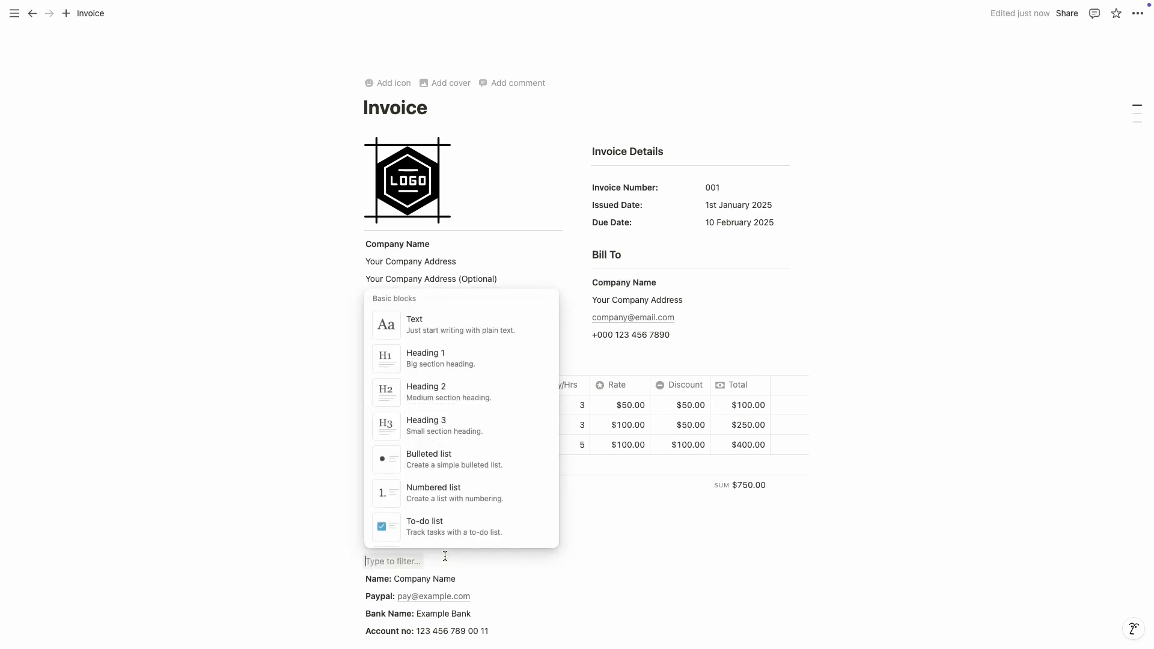
click(444, 557)
click(443, 542)
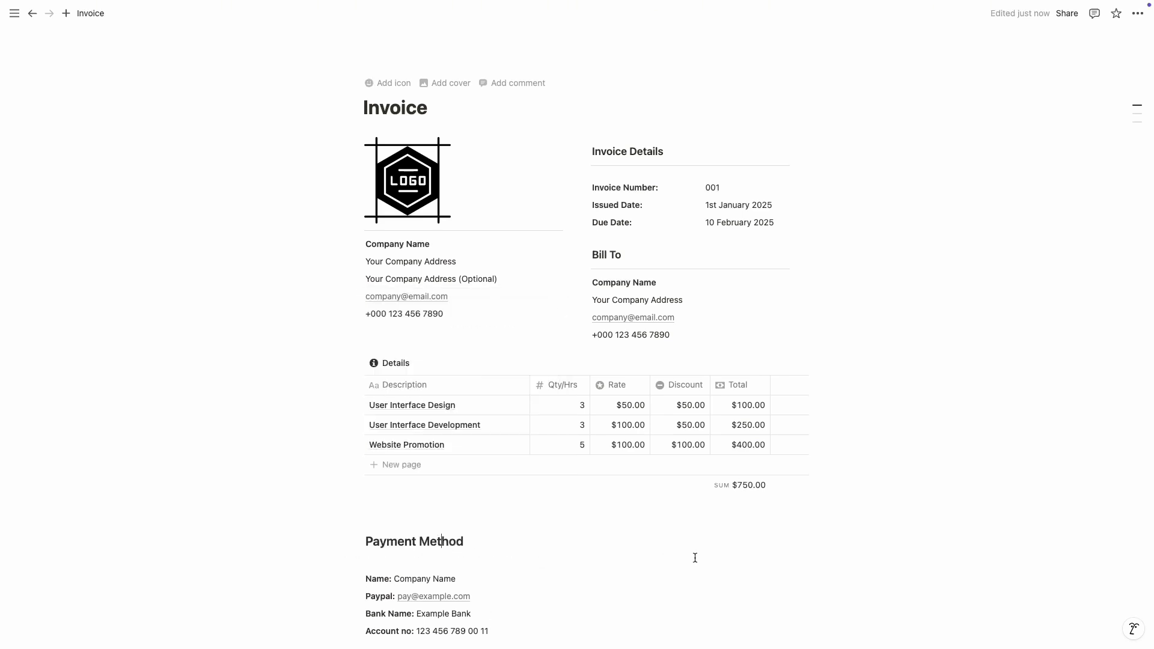
click(437, 559)
key(BackSpace)
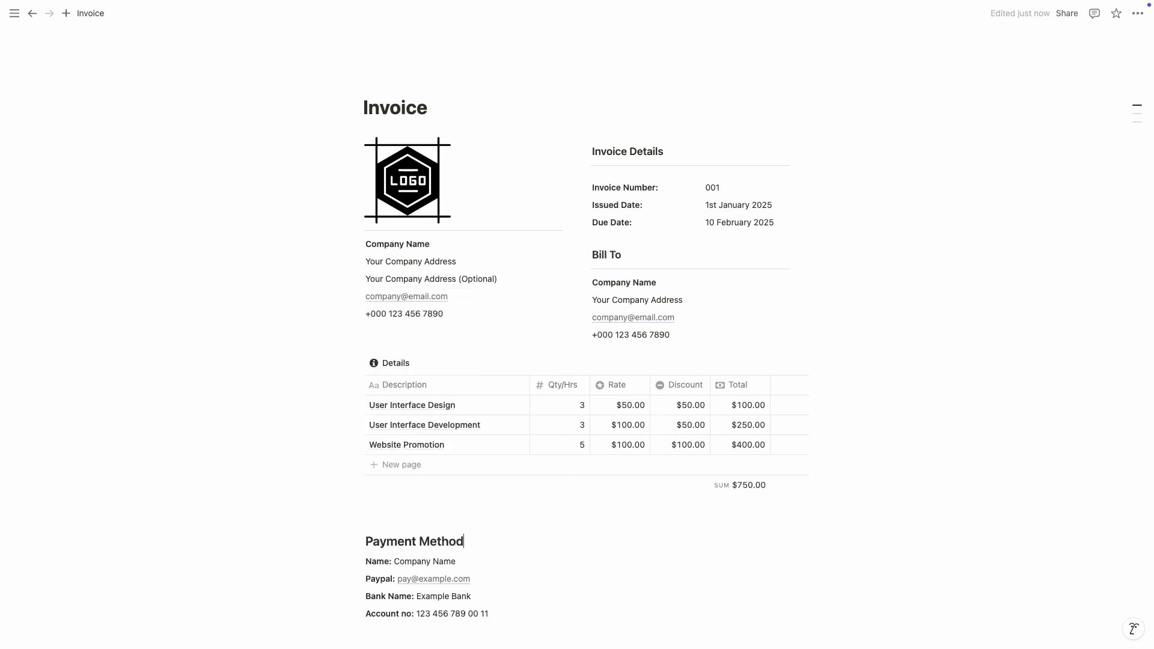
Step: Write "Total Payment" in the second column beside Payment Method and widen the first column slightly
click(737, 530)
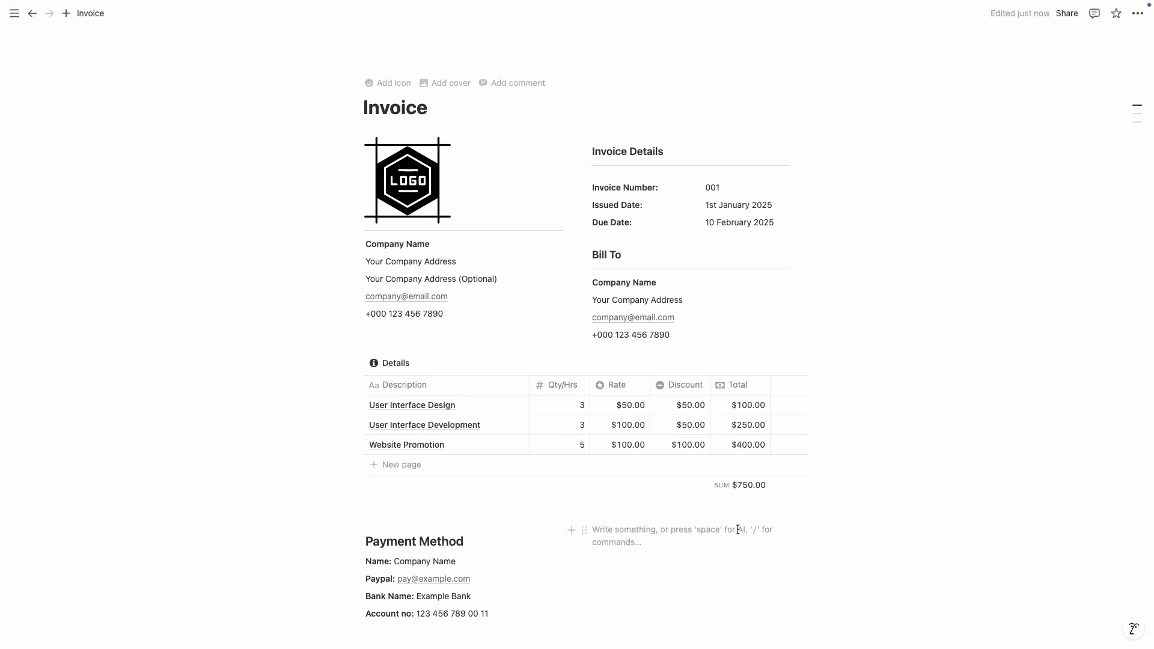
text(Total Paymen)
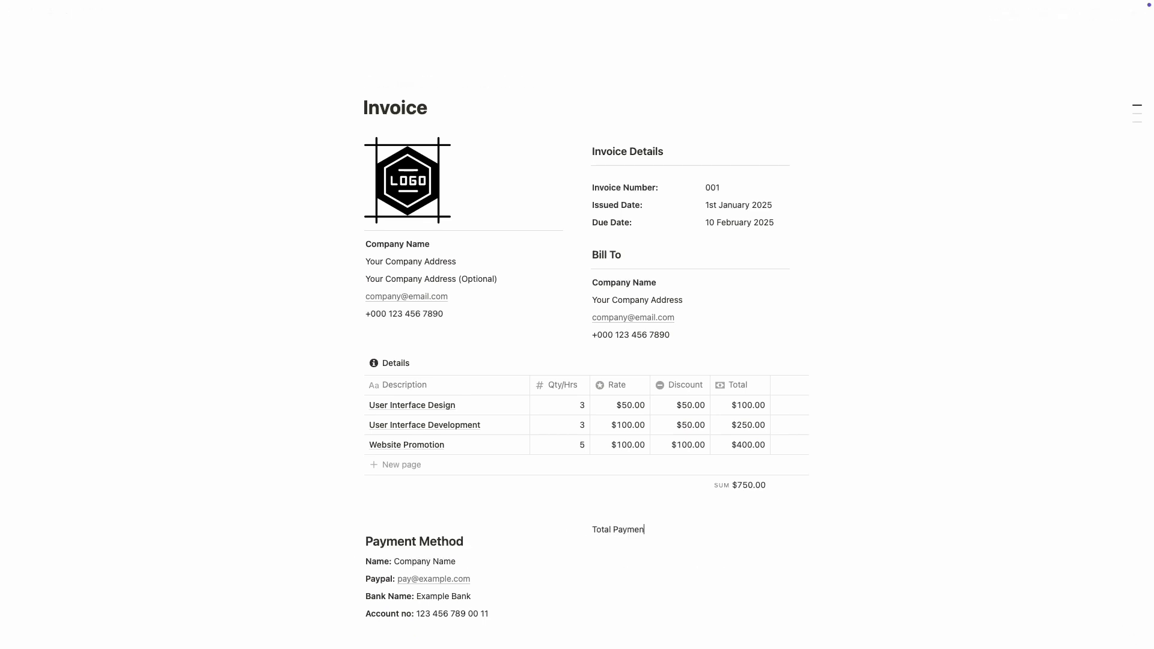
text(t)
drag(577, 546, 615, 546)
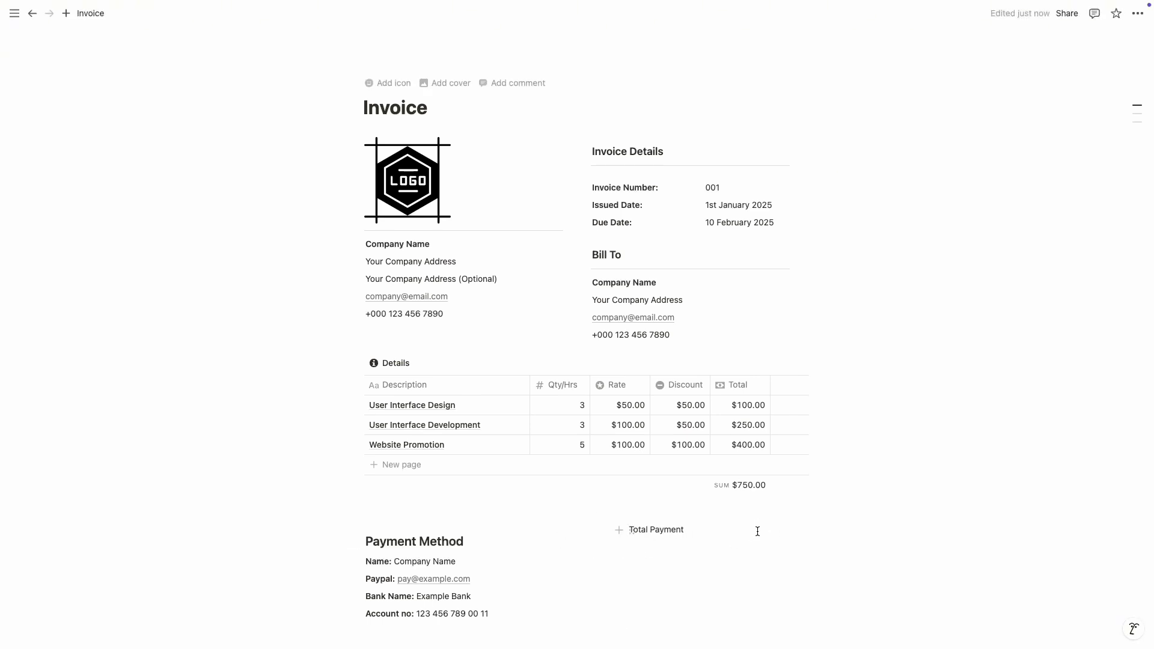
Step: Turn the "Total Payment" line into a Heading 2 and extend its text to "Total Payment: $750"
triple_click(757, 531)
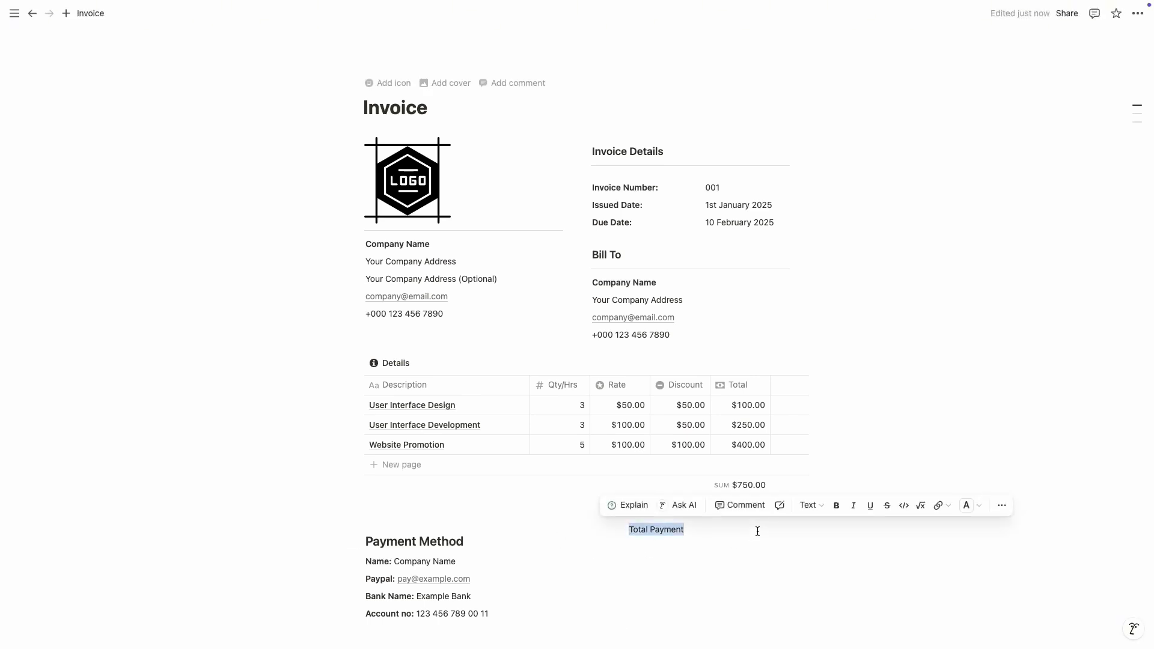
click(809, 506)
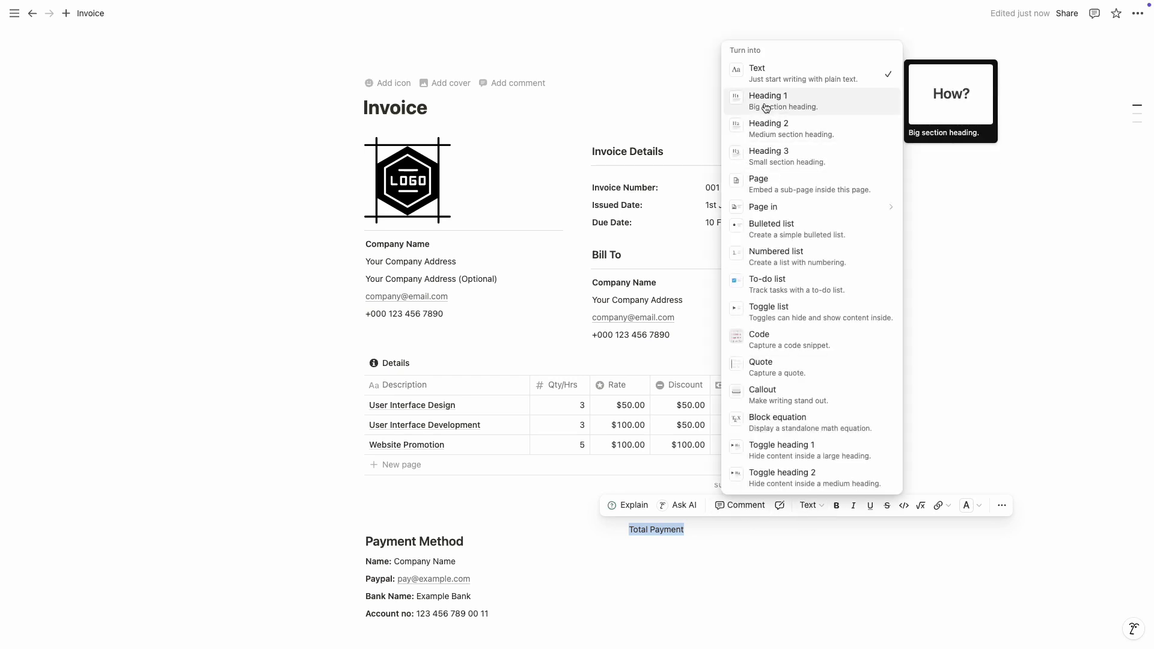
click(765, 123)
text(:)
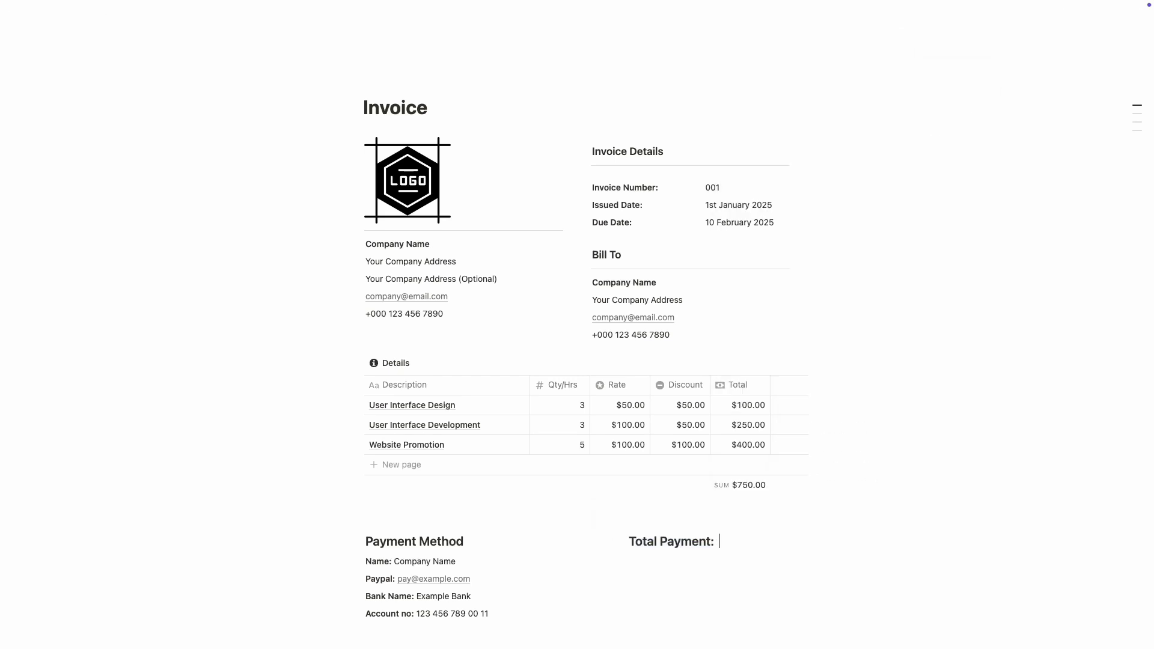
text(  $750)
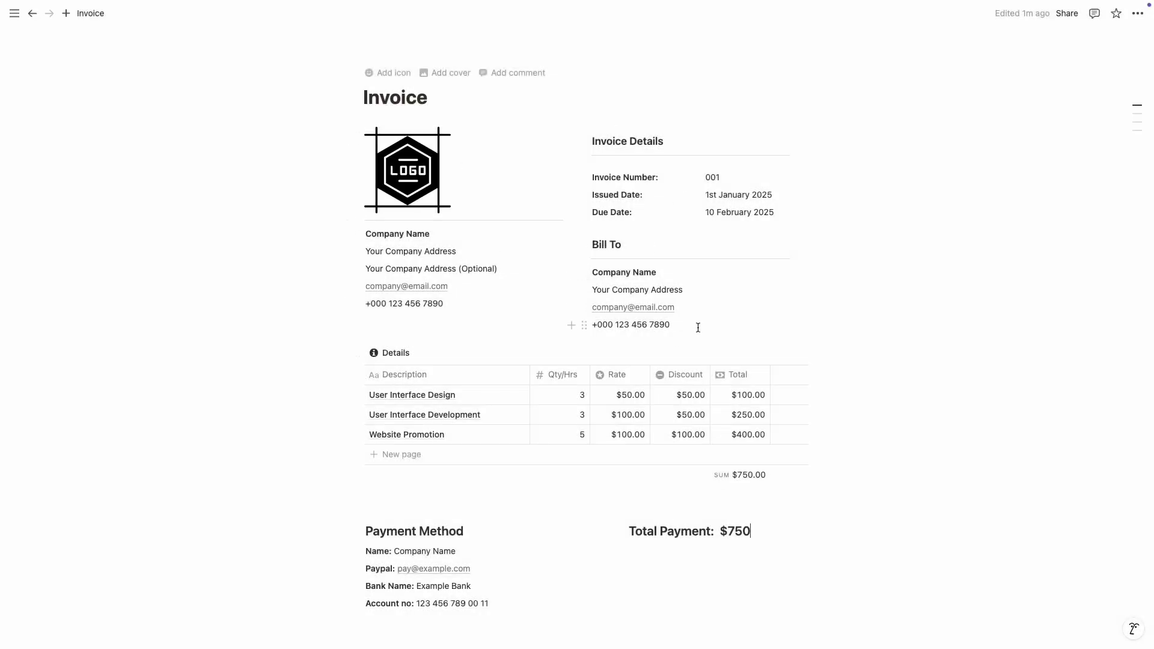
Step: Insert a divider below the Payment Method columns and a callout block beneath it
scroll(697, 327, down, 3)
click(566, 478)
text(/divi)
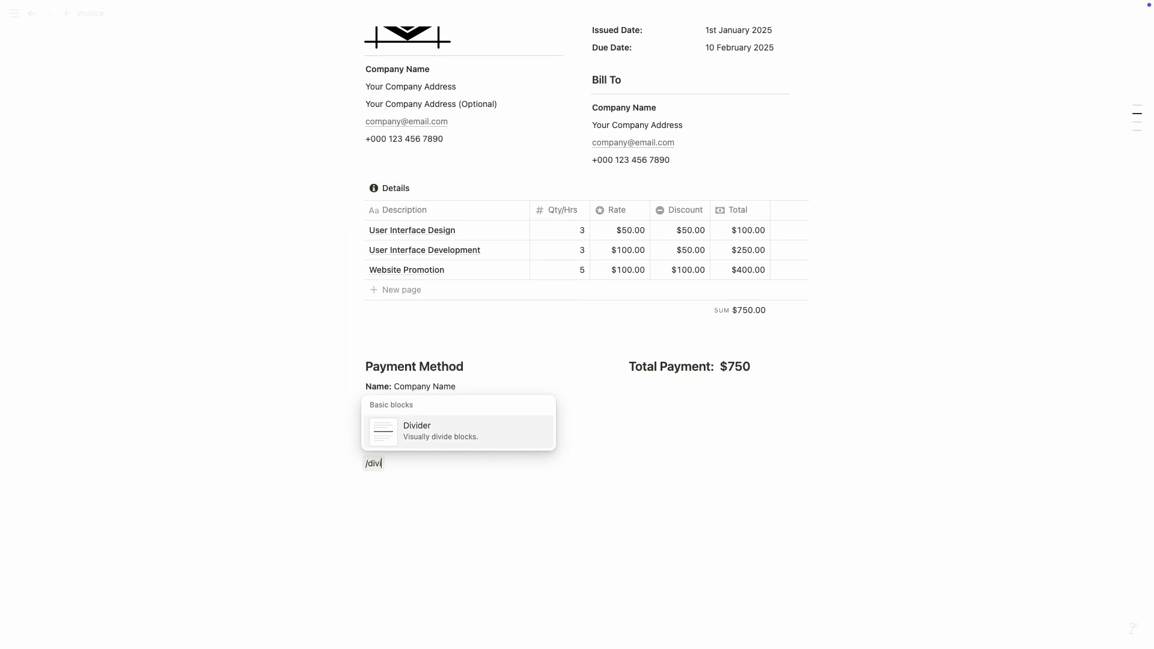
key(Return)
key(Return)
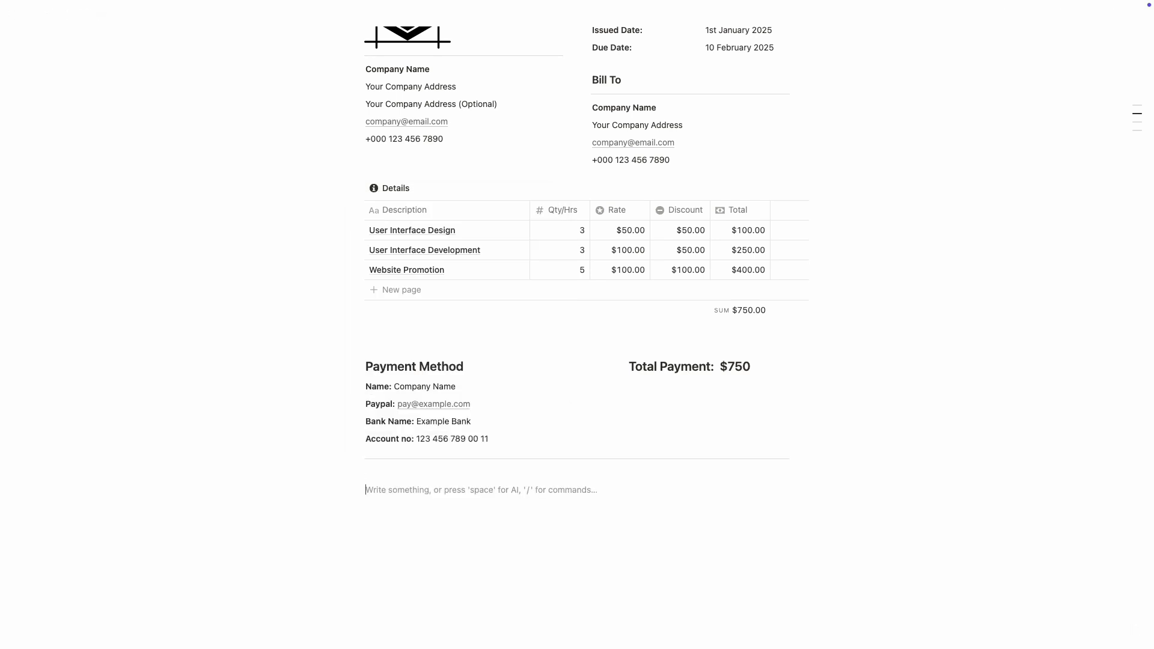
text(/cal)
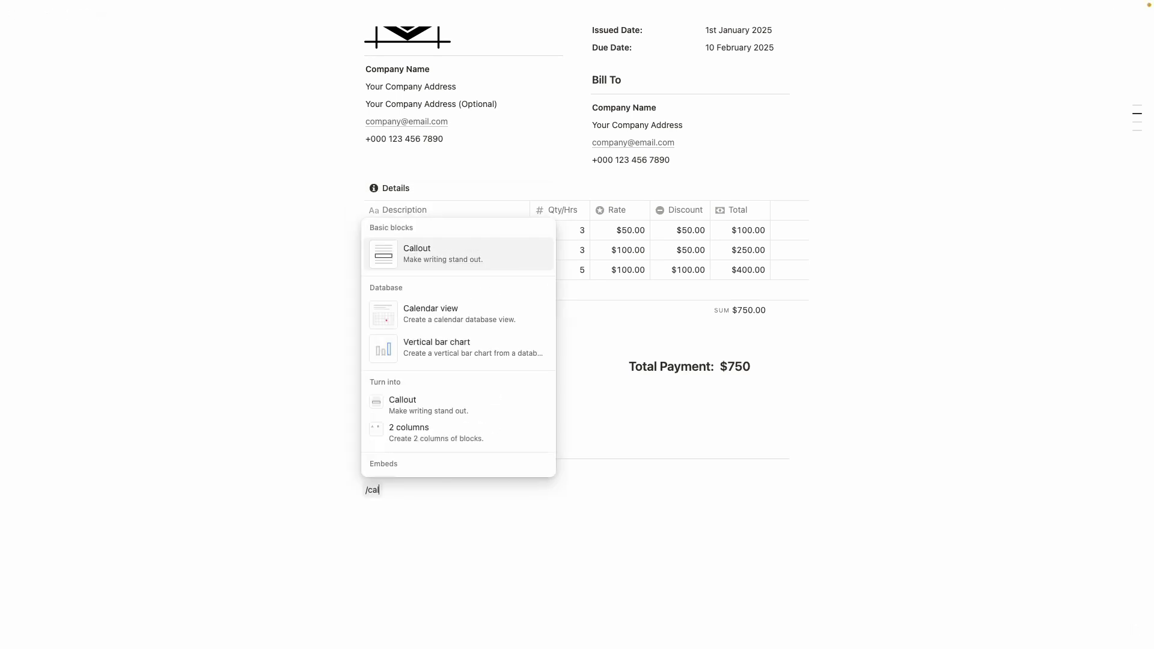
key(Return)
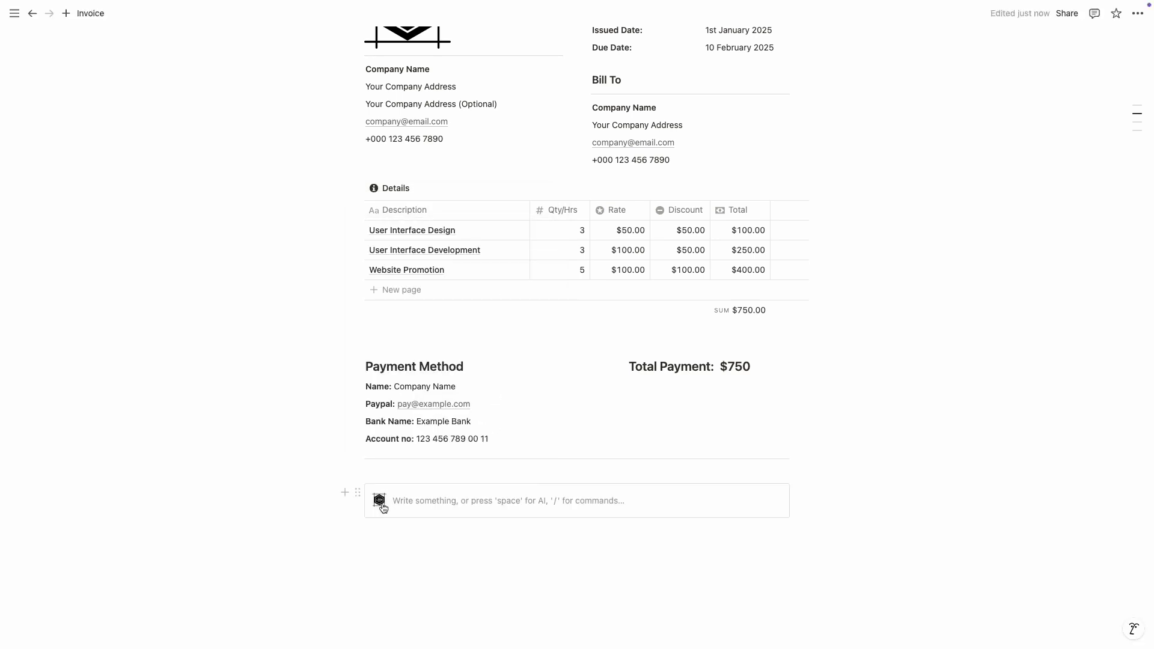
click(379, 500)
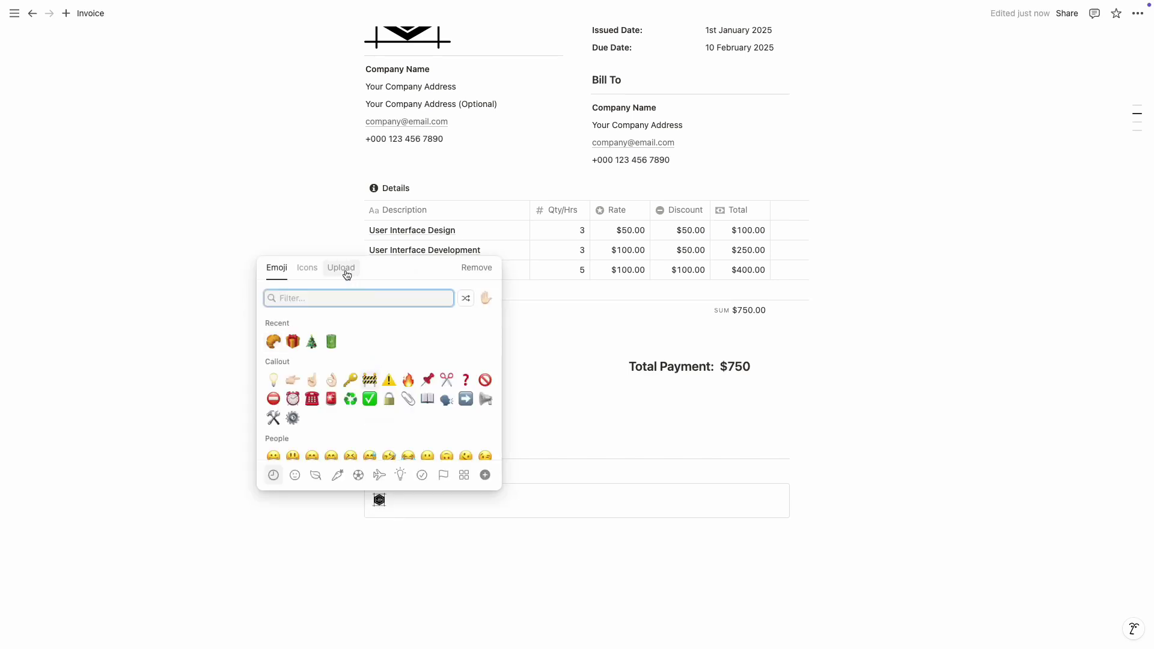
click(346, 271)
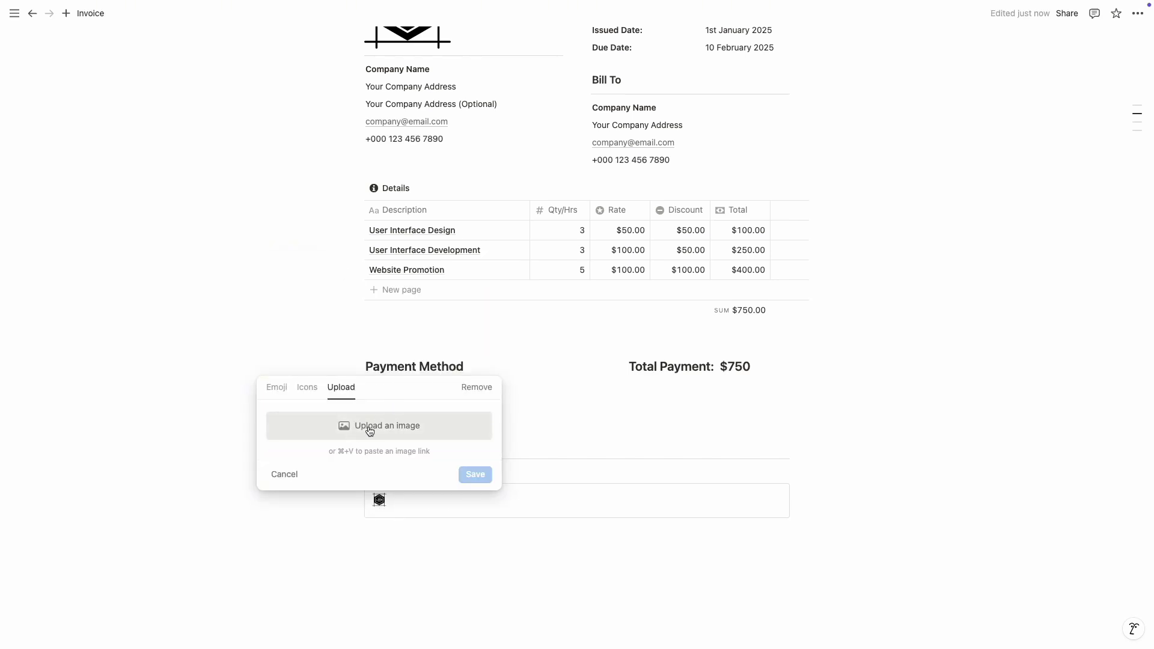
key(Escape)
Step: Write "Thank you for your business with us" in the callout
text(Thank you for b)
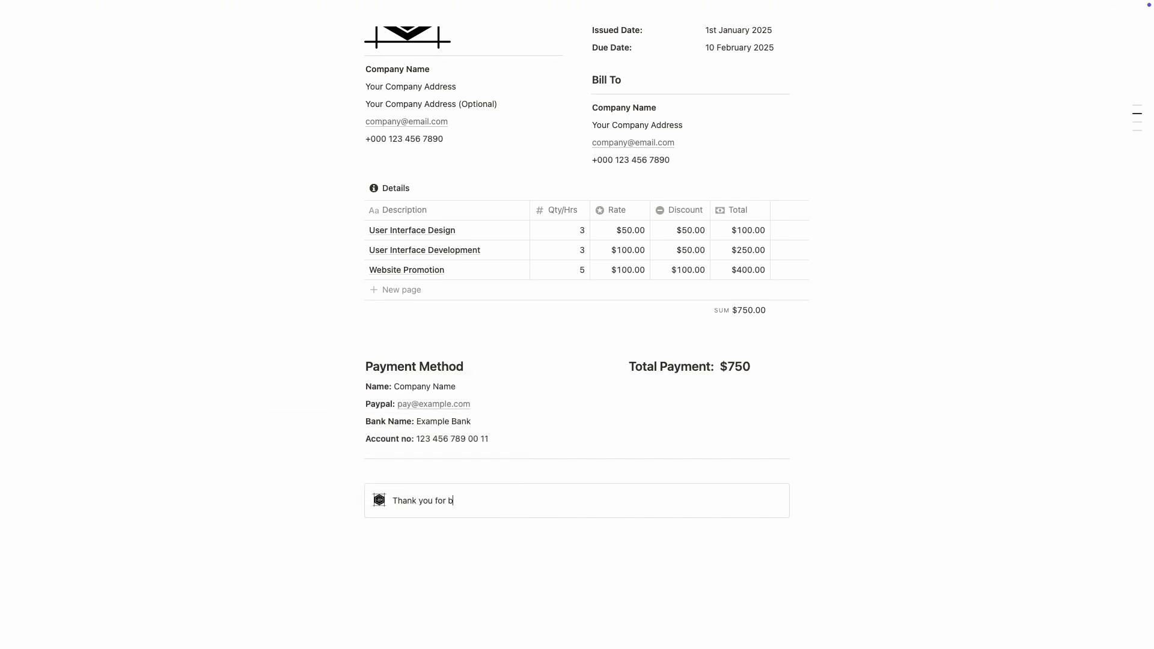
key(BackSpace)
text(your business with us)
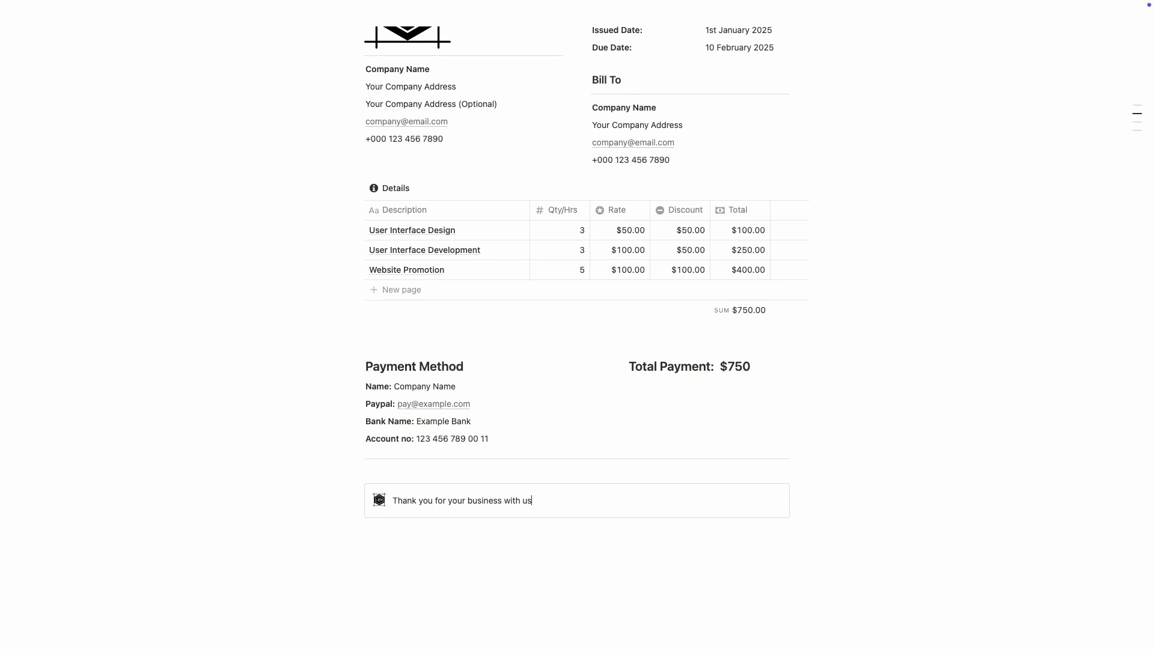
Step: Make the thank-you sentence in the callout bold and end it with a period
key(ctrl+a)
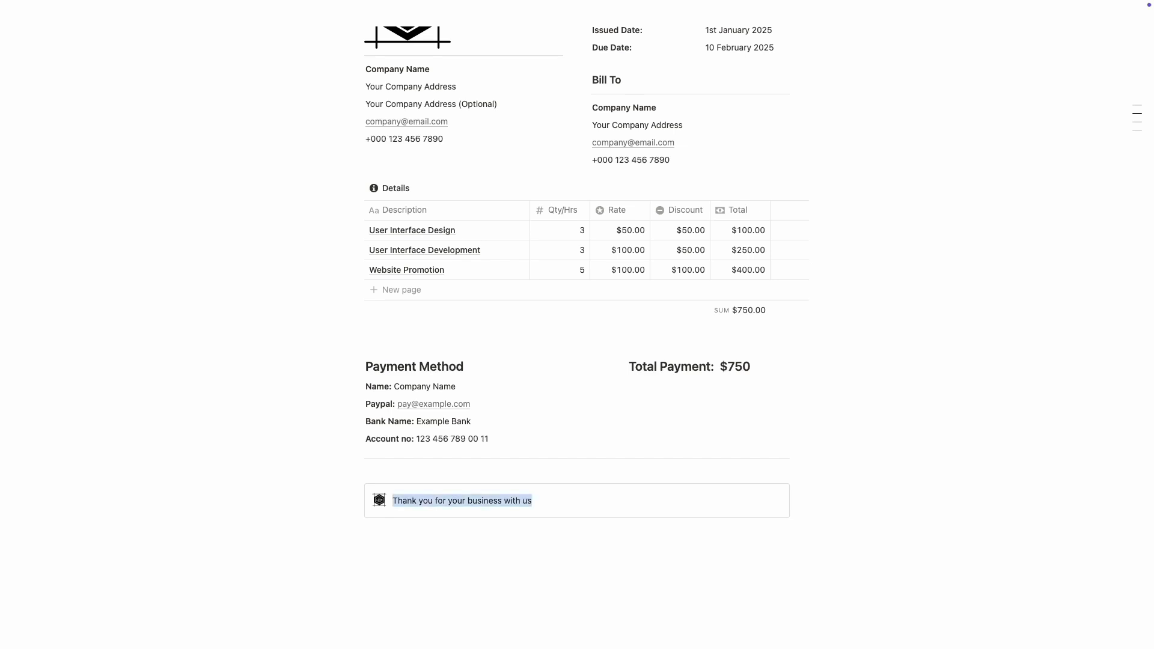
key(ctrl+b)
key(Right)
text(.)
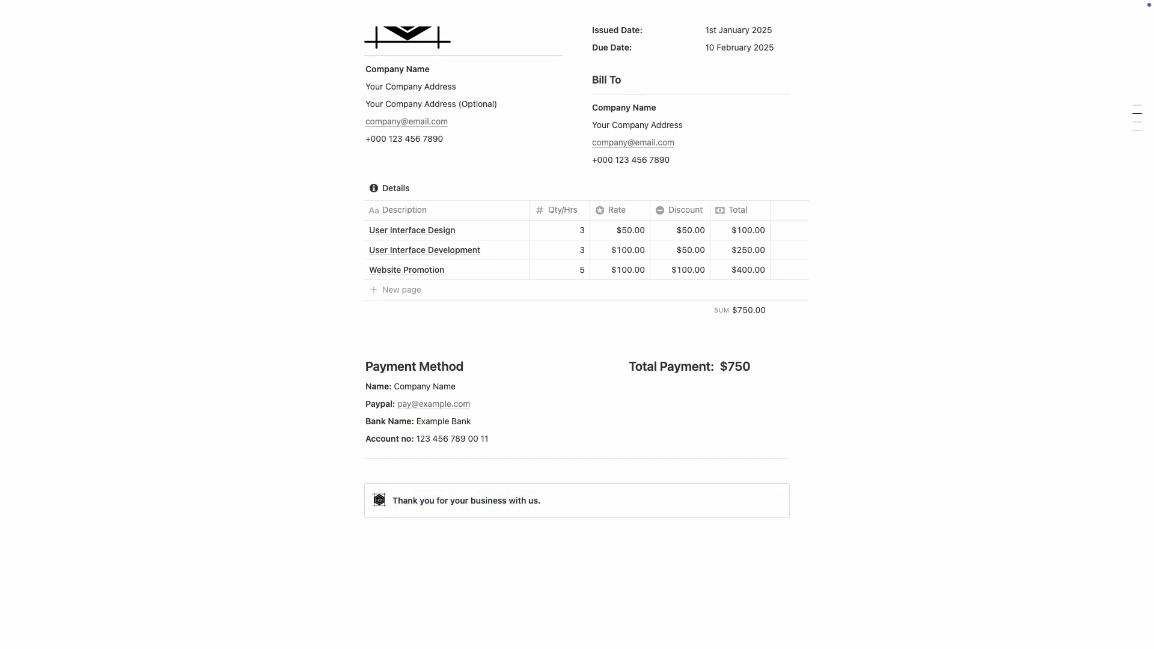
Step: Paste a second callout line reading "If you have any questions, feel free to get in touch with" plus the contact's name and e-mail
key(Return)
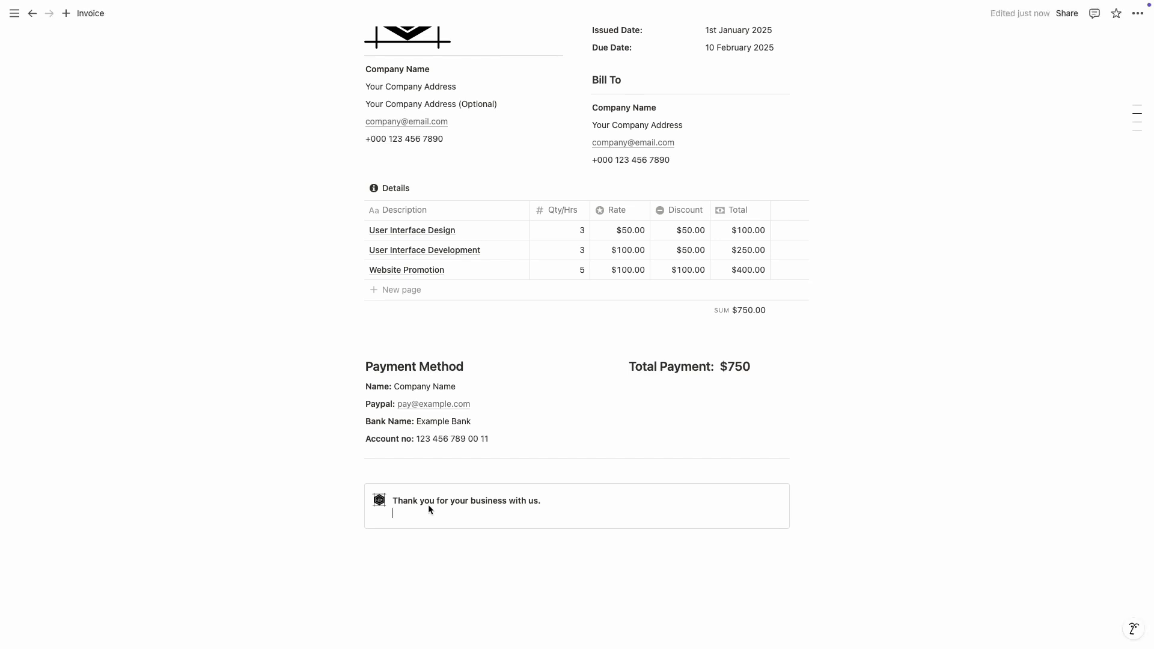
key(ctrl+v)
key(Return)
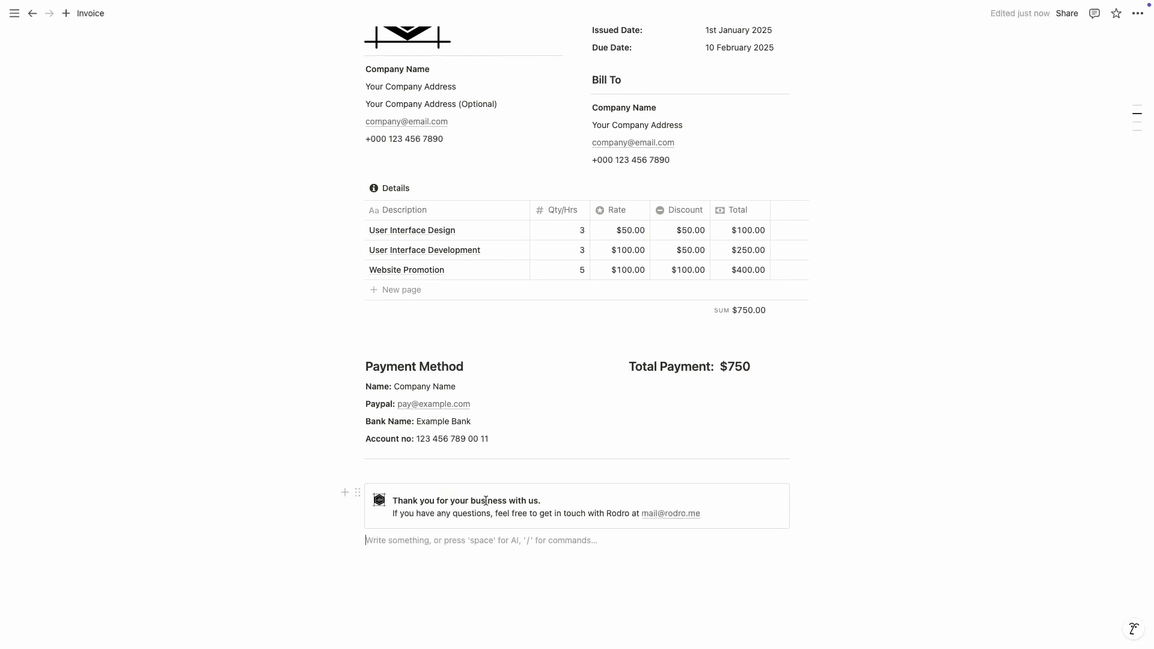
Step: Give the thank-you callout a gray background
click(357, 493)
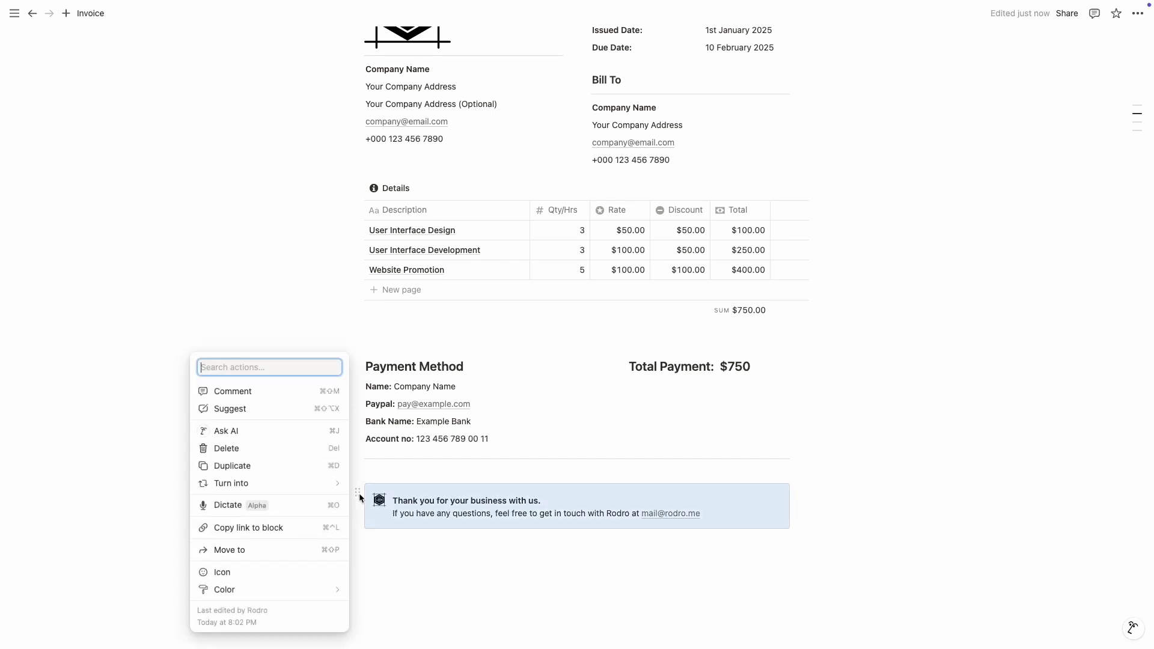
mouse_move(304, 589)
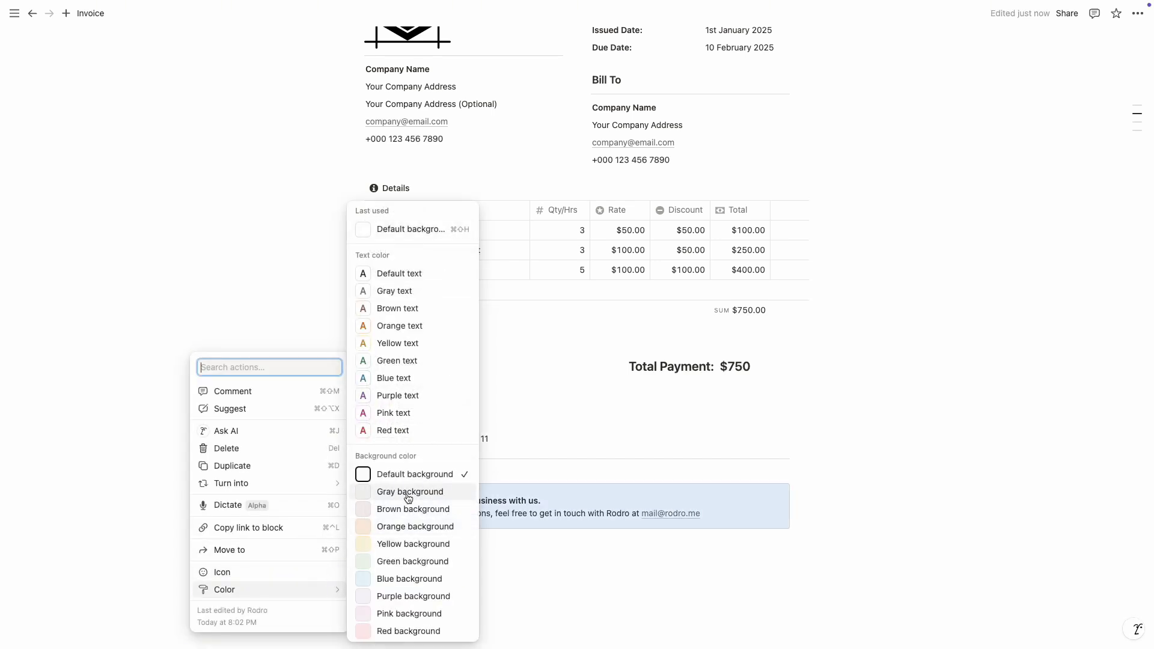
click(408, 492)
scroll(474, 533, up, 2)
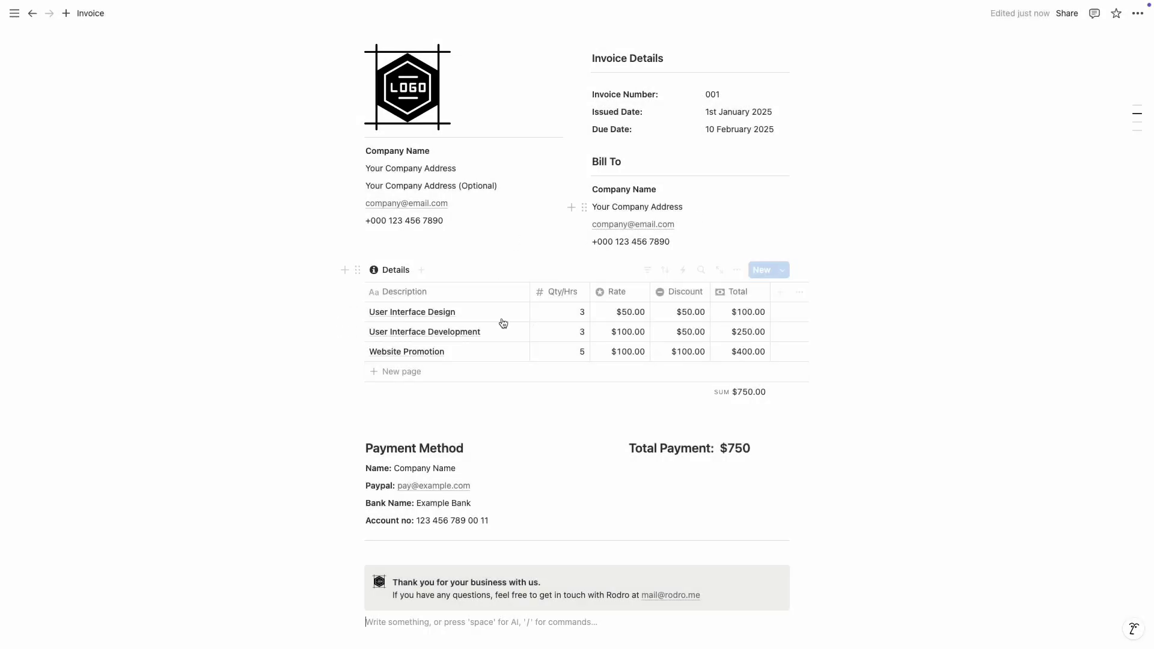